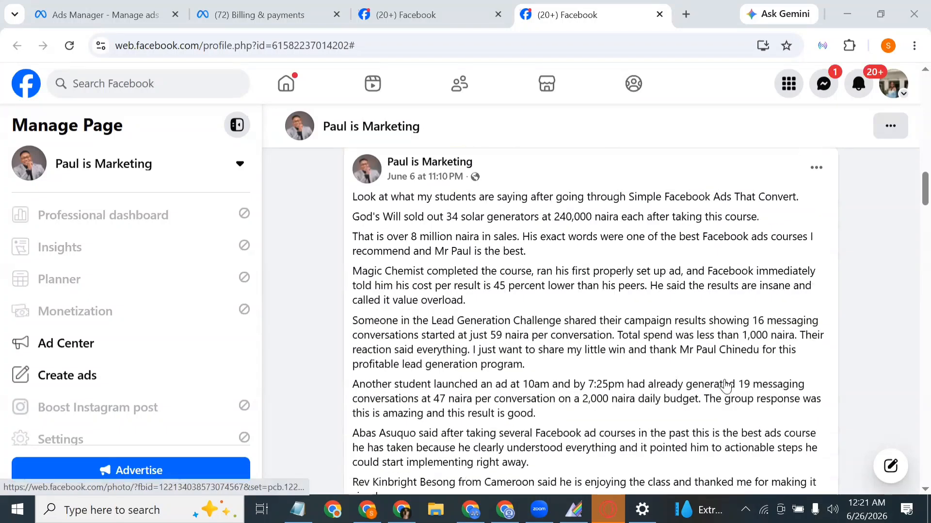
- Look through the Paul is Marketing page's June posts of student testimonials and Facebook ad results
scroll(726, 386, "down", 4)
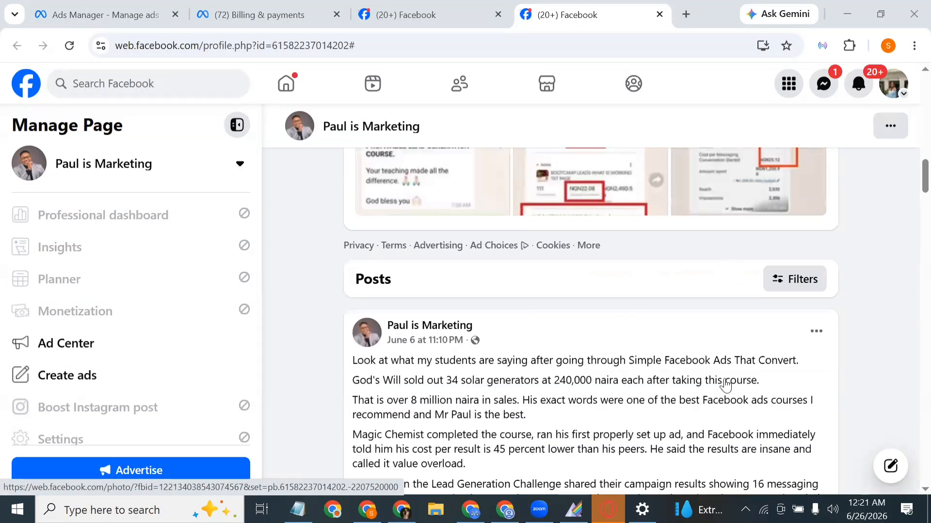
scroll(726, 386, "up", 2)
scroll(726, 386, "down", 20)
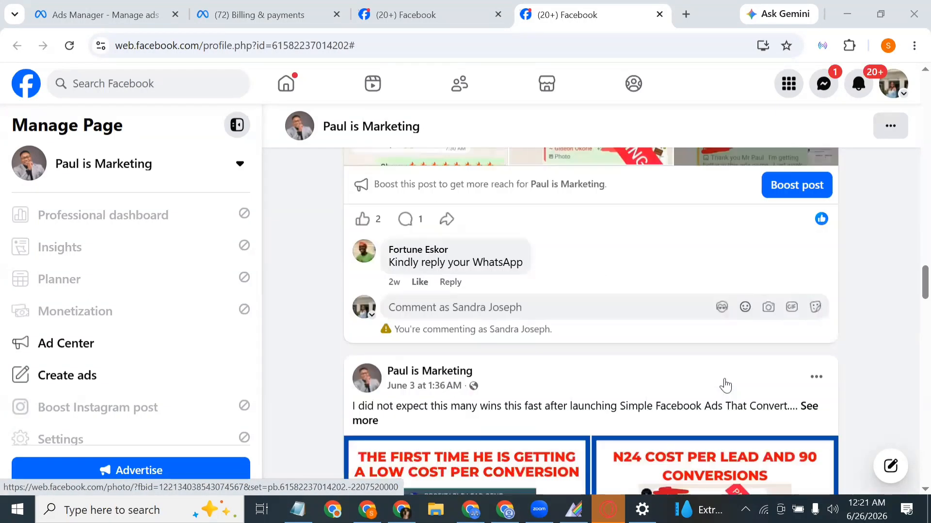
scroll(726, 387, "down", 4)
scroll(724, 382, "down", 18)
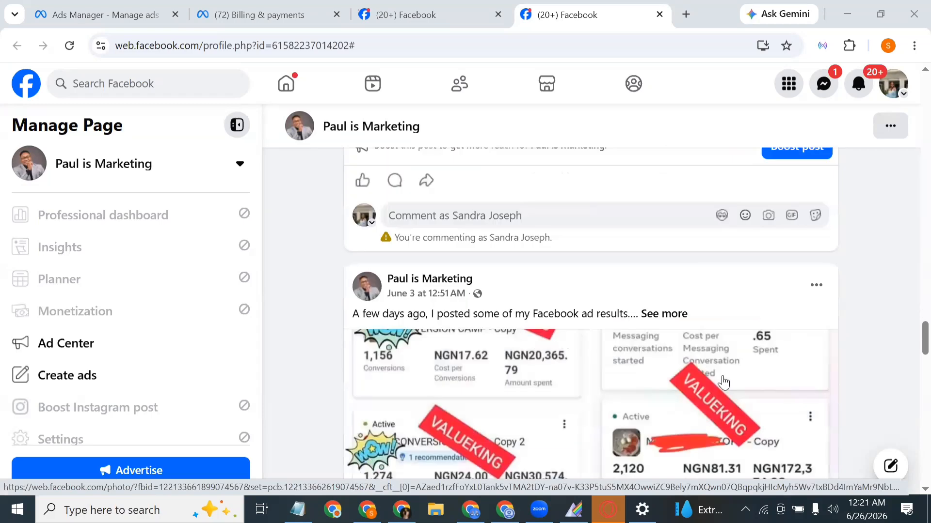
scroll(724, 382, "down", 3)
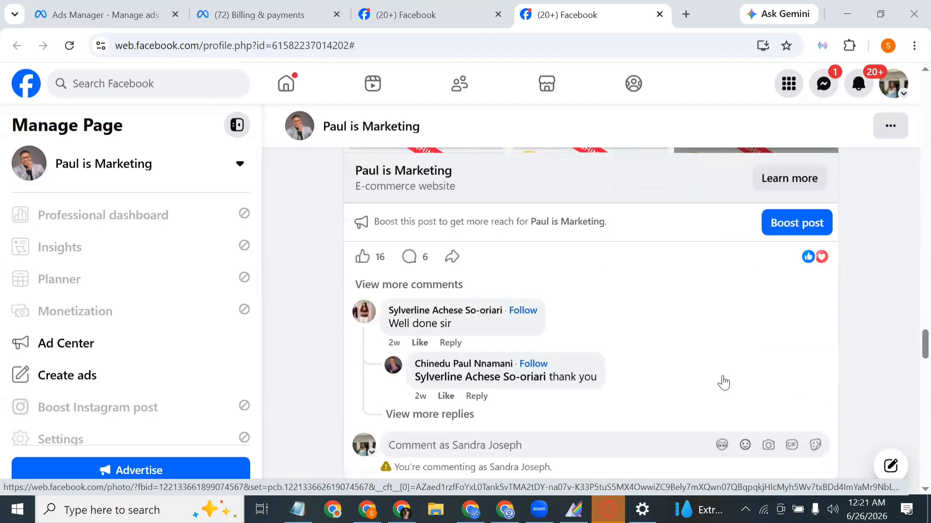
scroll(724, 382, "up", 9)
scroll(723, 382, "down", 9)
scroll(672, 380, "down", 6)
scroll(672, 372, "down", 6)
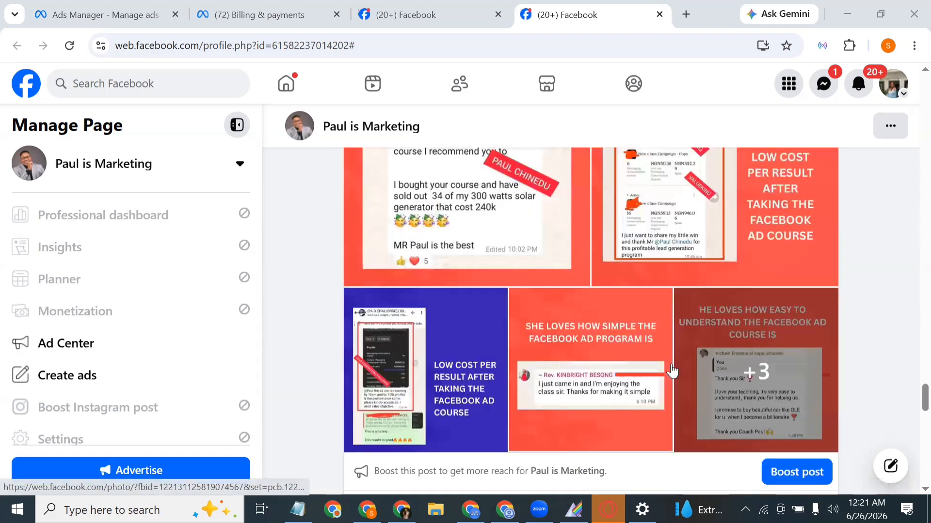
scroll(672, 371, "down", 12)
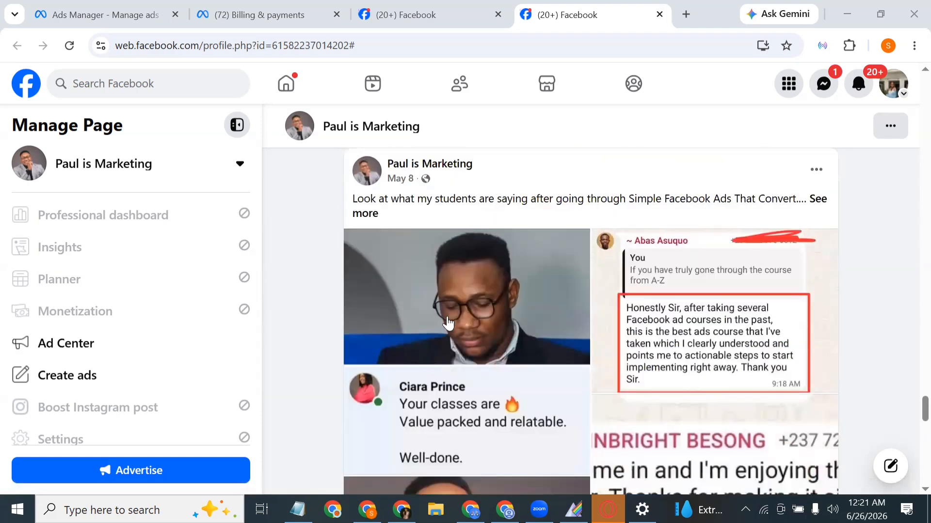
- Examine the May 8 post's intro text, testimonial images and engagement as an example of a multi-image ad post
scroll(460, 206, "down", 3)
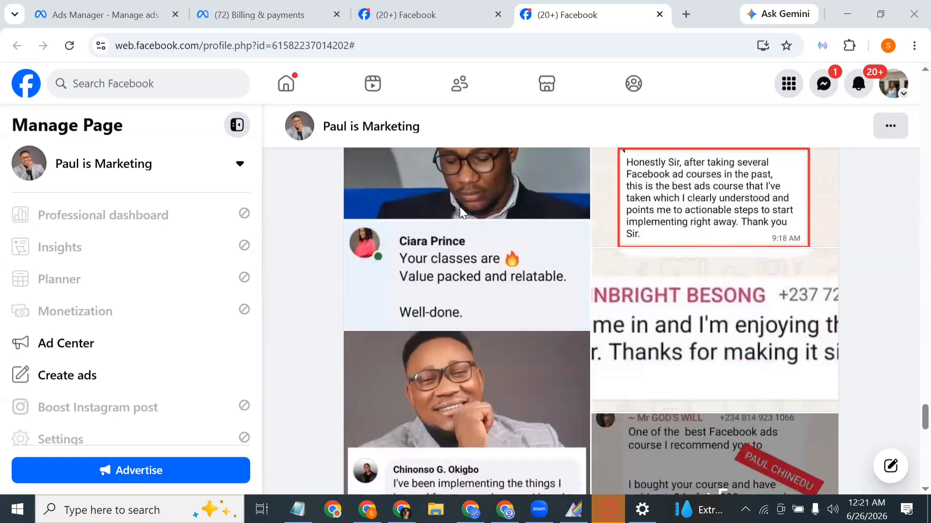
scroll(459, 207, "down", 4)
mouse_move(362, 425)
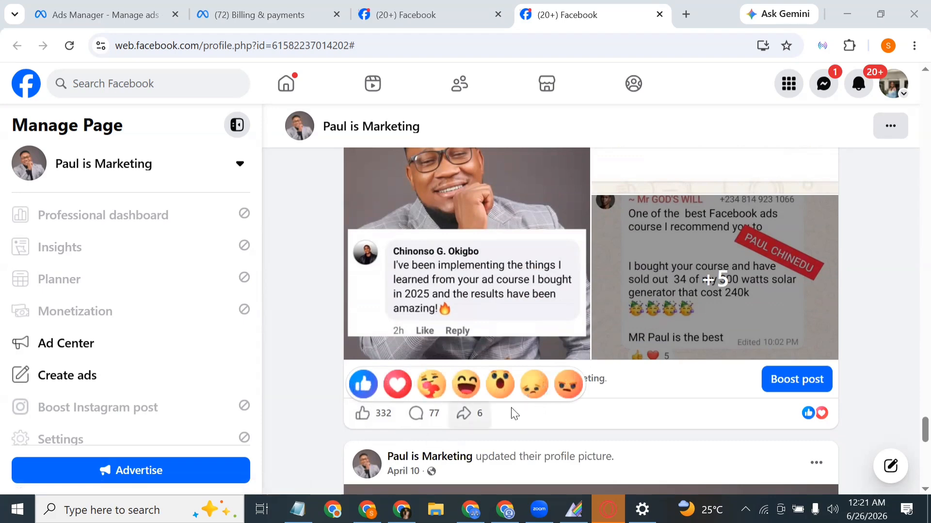
scroll(654, 347, "up", 7)
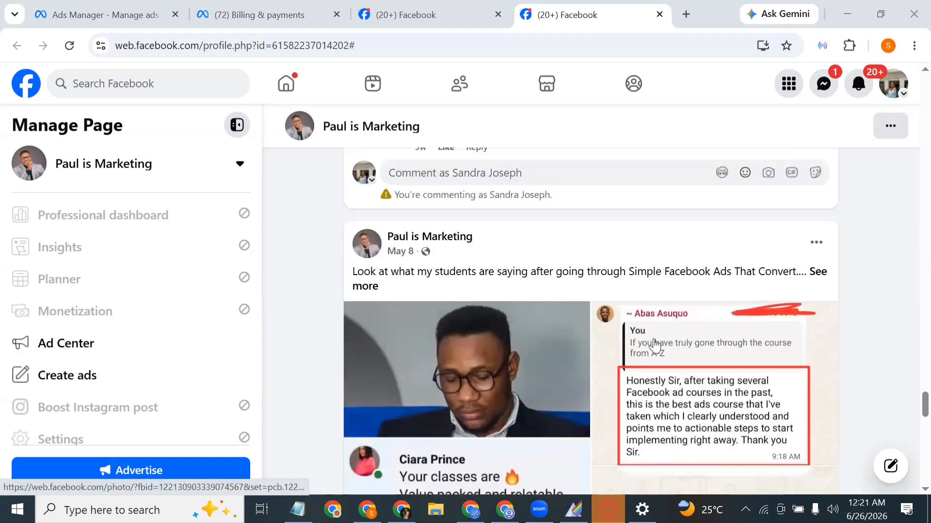
scroll(654, 347, "up", 2)
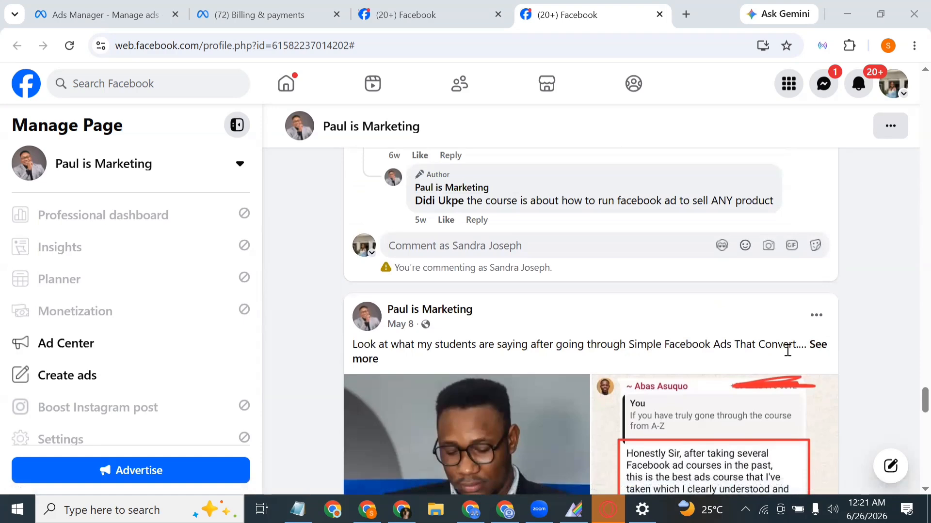
scroll(581, 345, "down", 1)
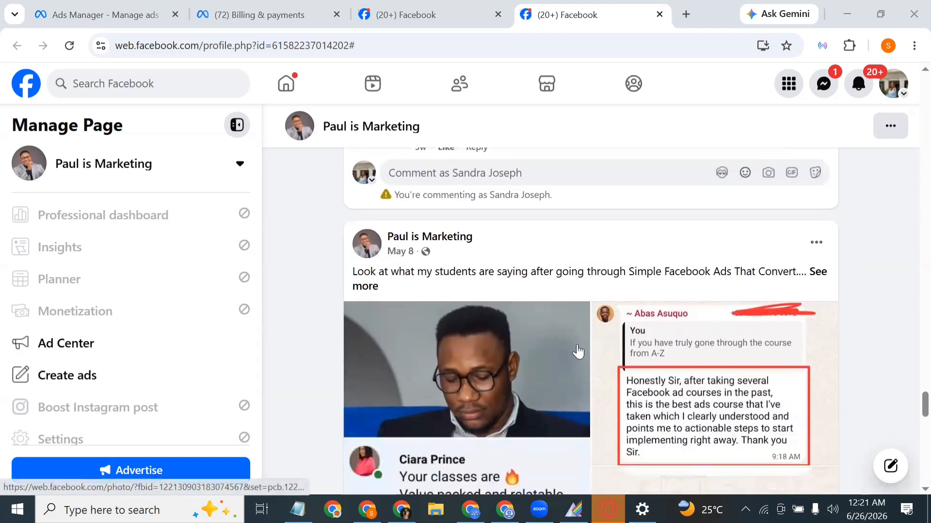
scroll(681, 395, "down", 5)
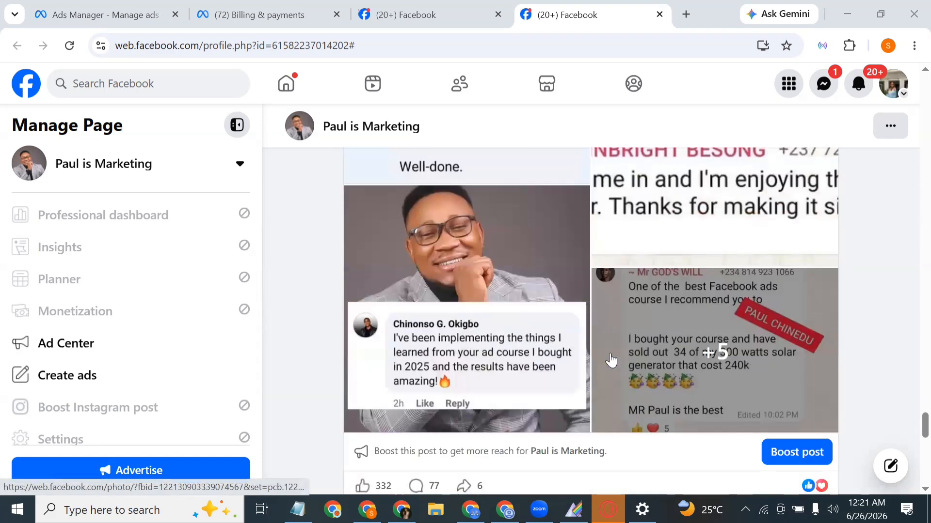
scroll(612, 358, "up", 1)
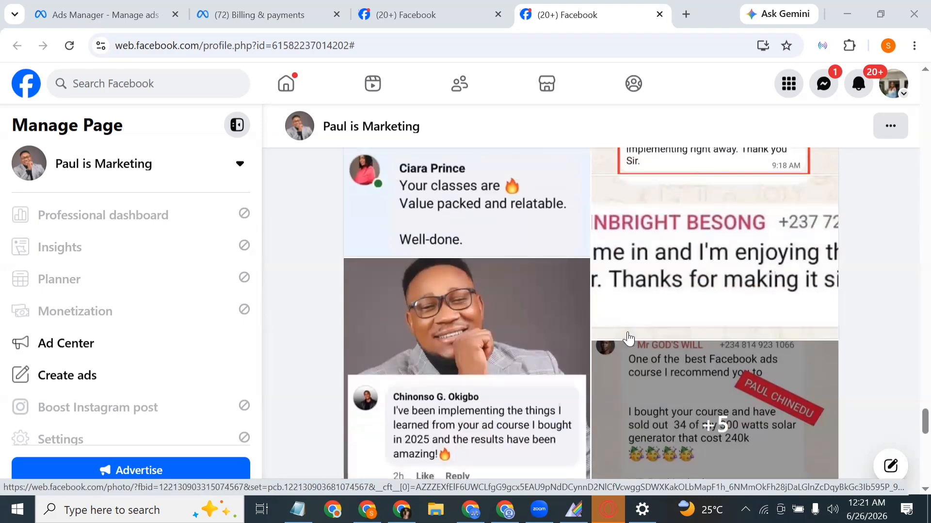
scroll(628, 339, "up", 3)
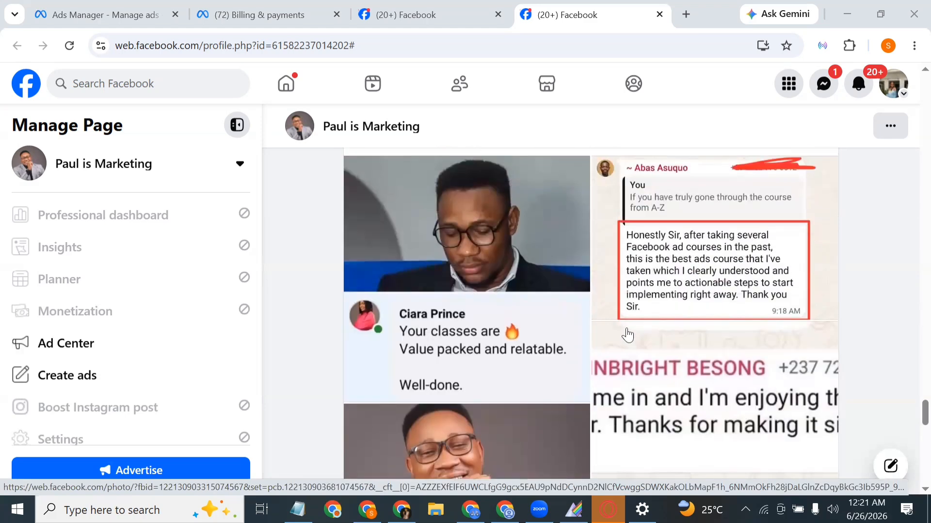
scroll(627, 335, "up", 2)
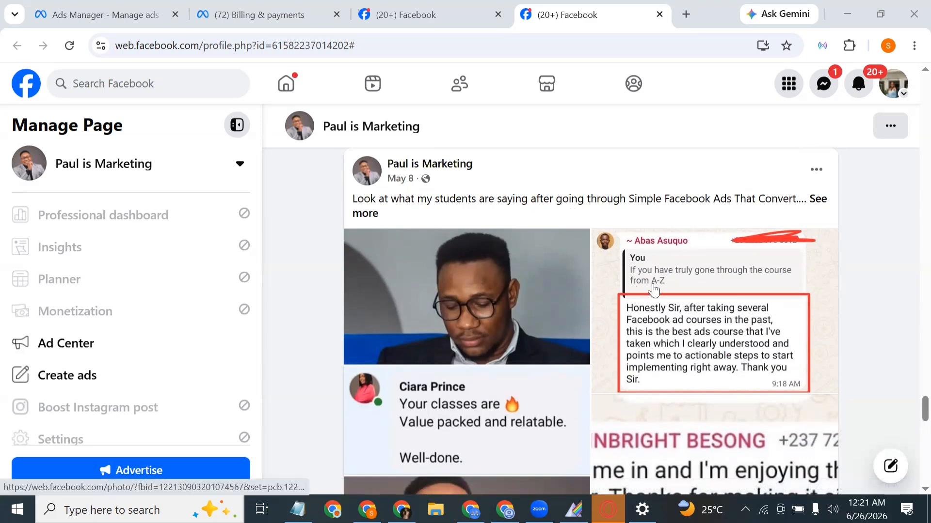
scroll(604, 297, "down", 3)
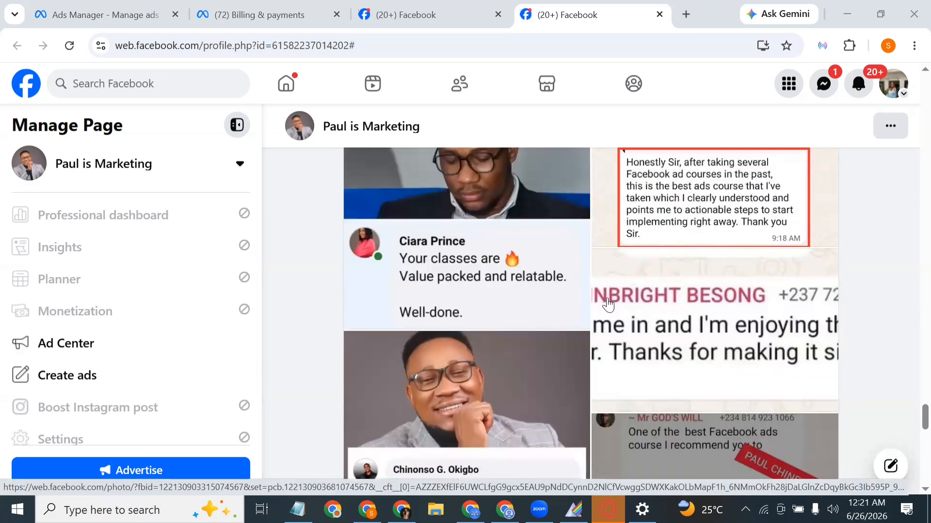
scroll(577, 332, "up", 3)
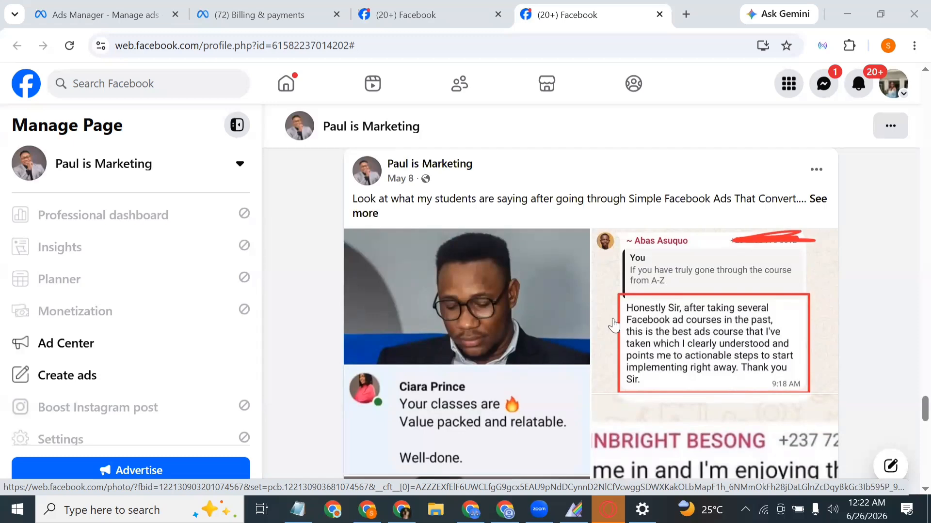
- Copy the Simple Facebook Ads That Convert promotional message from the SFATC chat in Telegram Web, and return to Facebook
left_click(402, 509)
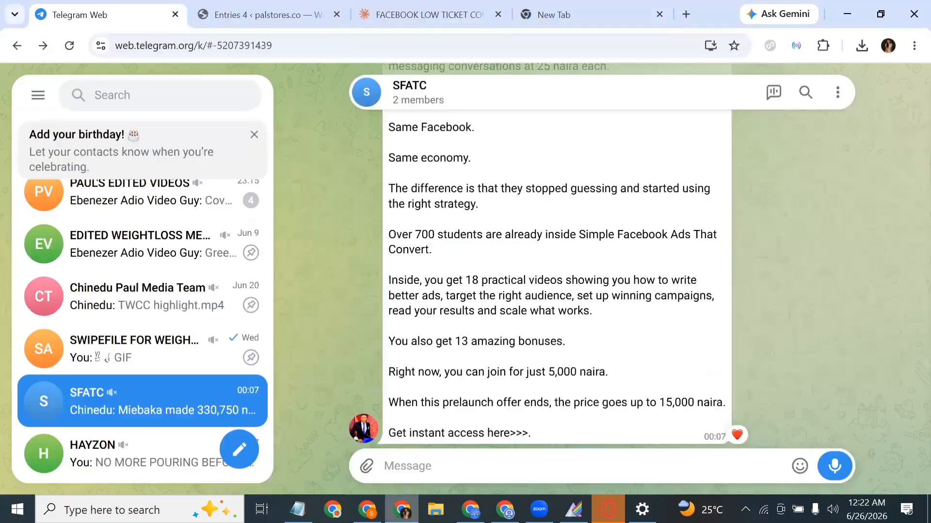
right_click(456, 330)
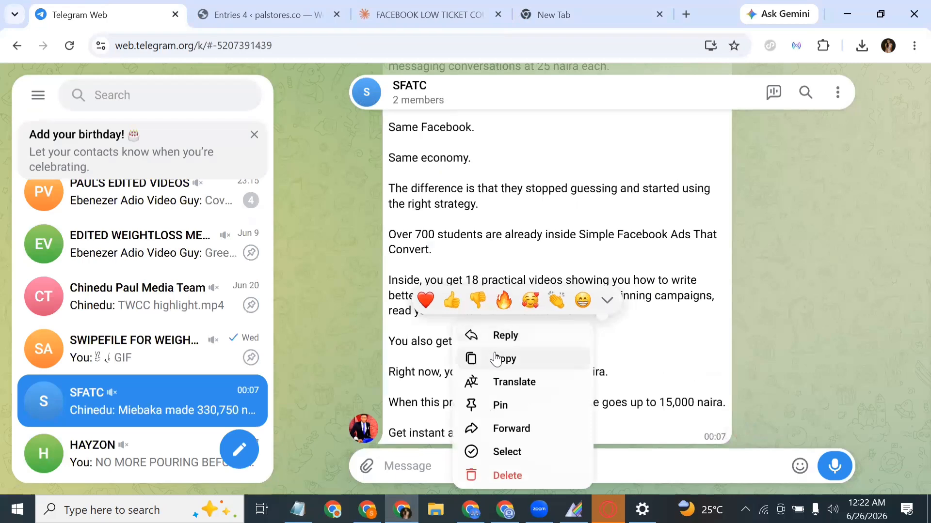
left_click(485, 359)
key("alt+Tab")
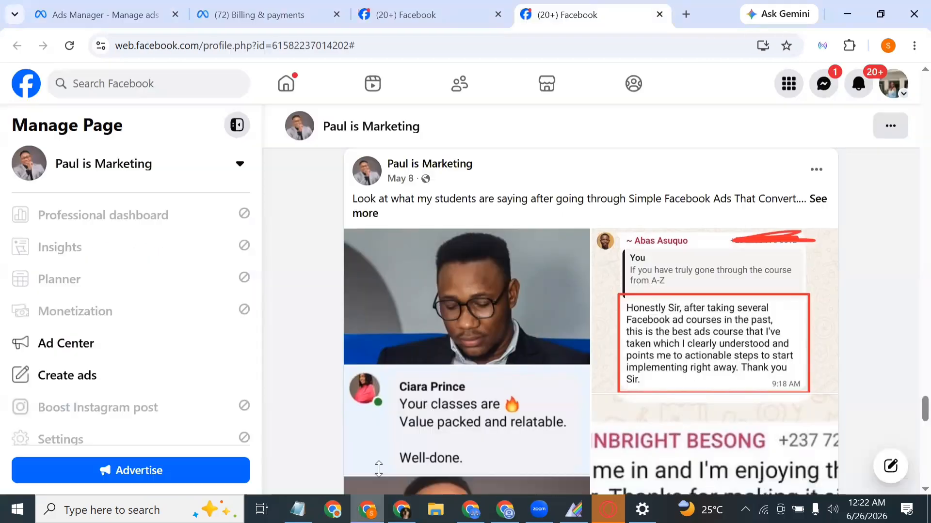
- Switch to acting as the Paul is Marketing page by opening its professional dashboard
scroll(431, 204, "down", 6)
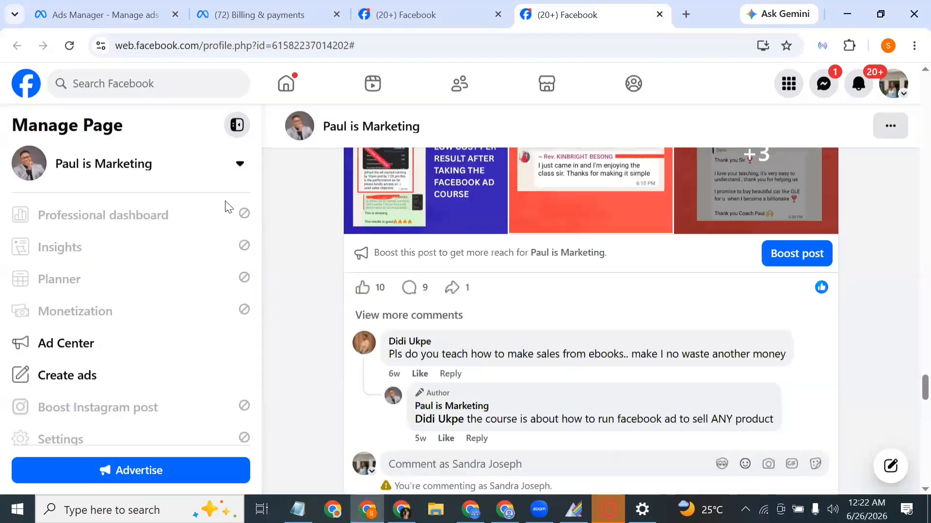
left_click(132, 217)
left_click(576, 340)
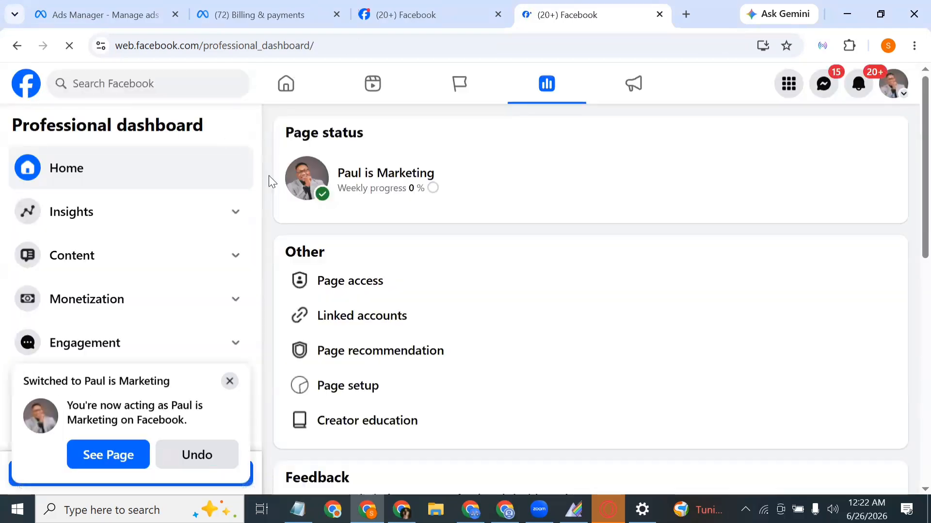
- Start a new post from the page's home feed, paste the copied promotional message into it and check its closing lines
left_click(39, 92)
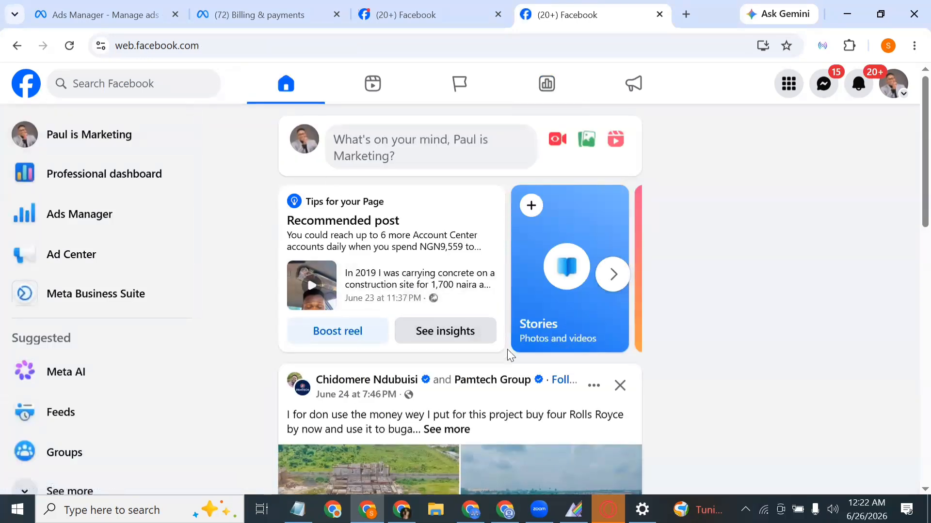
left_click(413, 150)
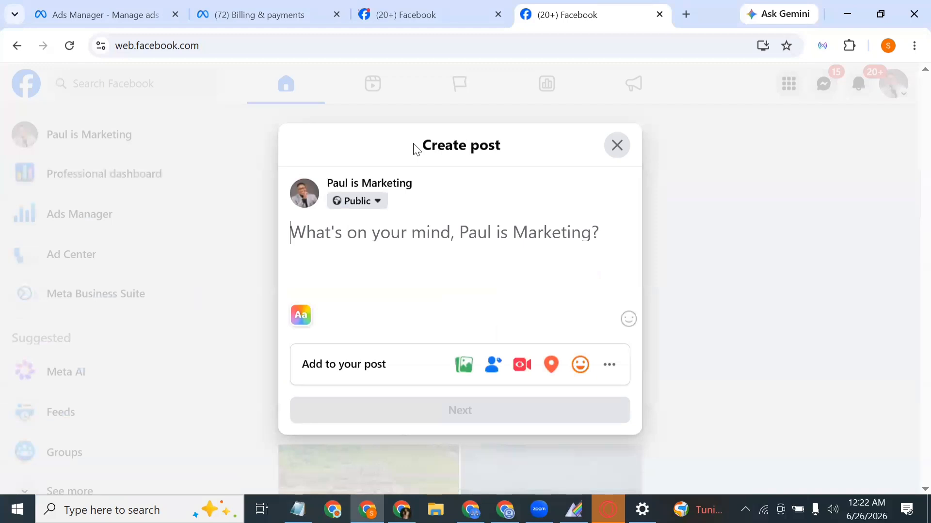
key("ctrl+v")
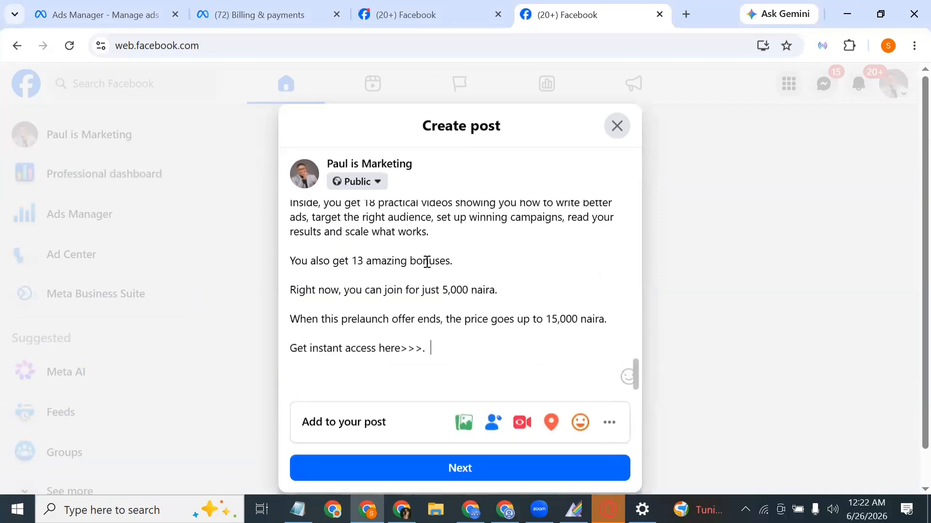
scroll(454, 317, "up", 3)
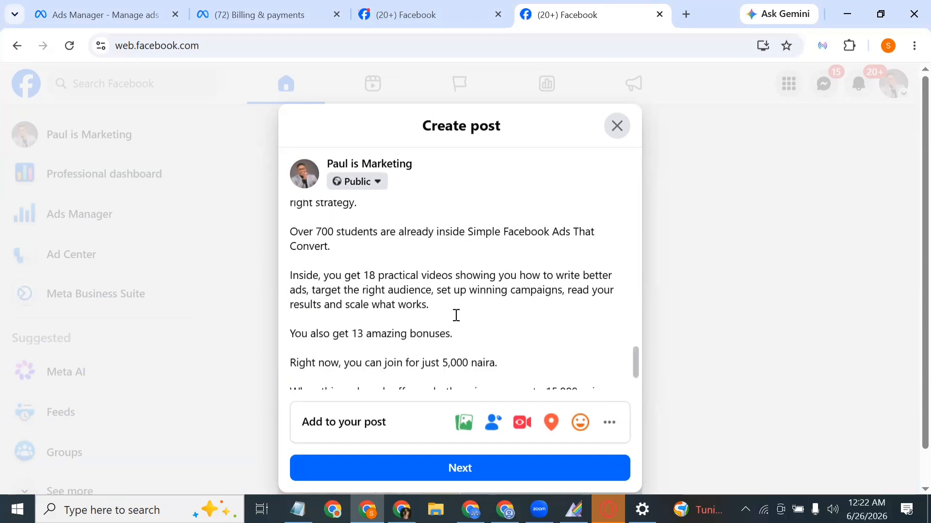
scroll(456, 315, "down", 2)
scroll(456, 316, "down", 2)
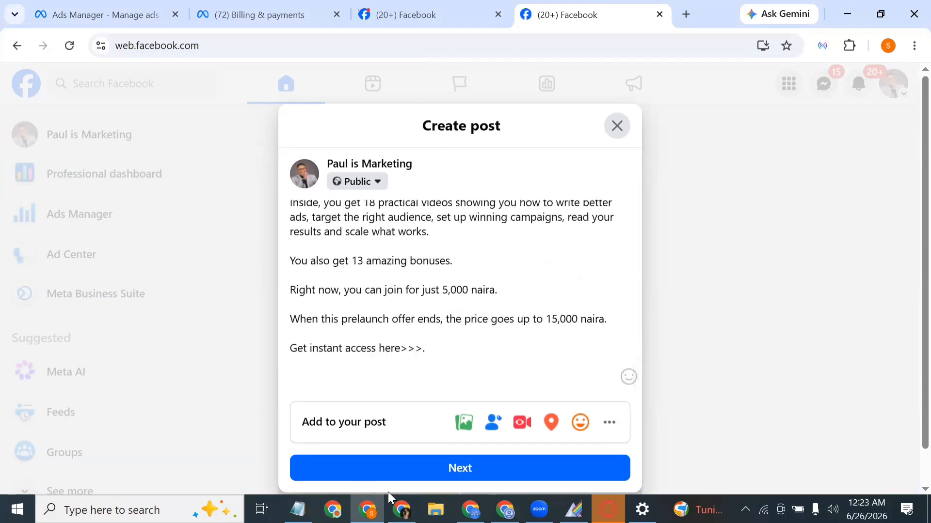
- Open the Selar sales page for SIMPLE FACEBOOK AD THAT CONVERT in the other browser window and copy its web address
left_click(402, 509)
left_click(571, 6)
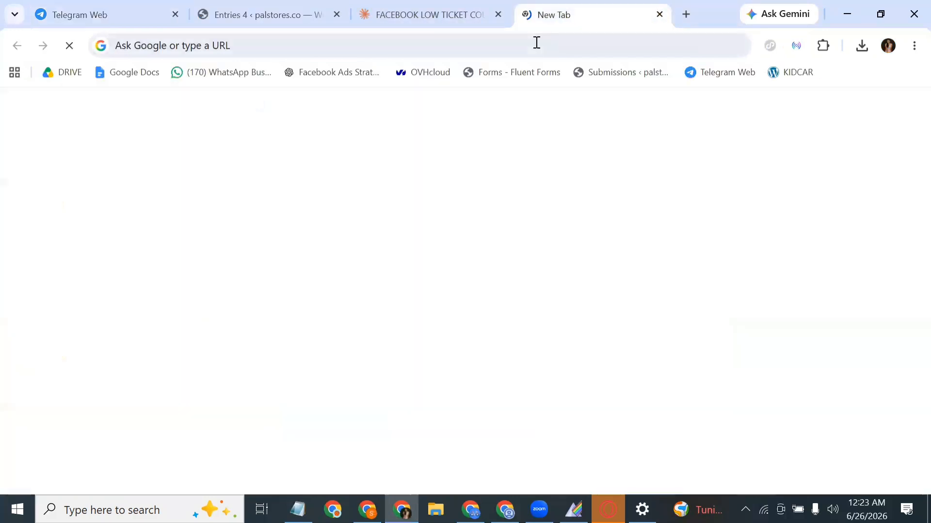
type("sim")
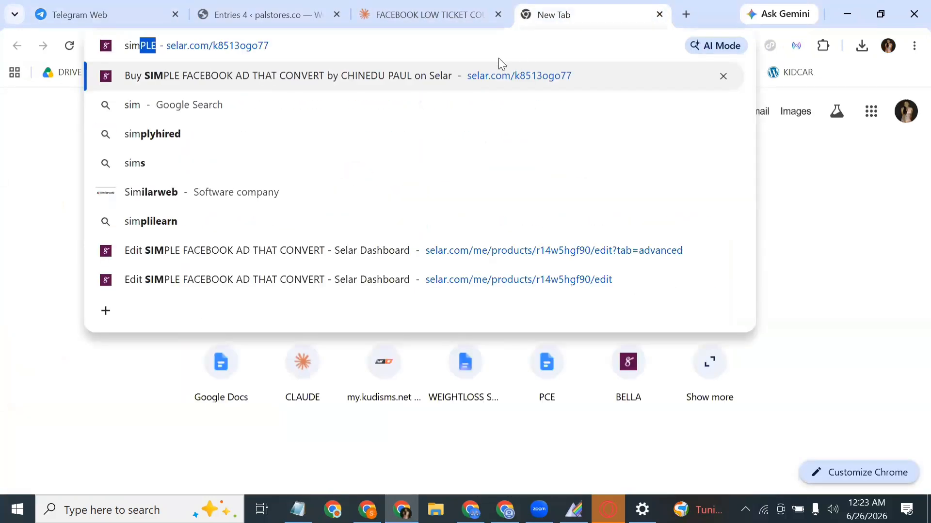
left_click(320, 71)
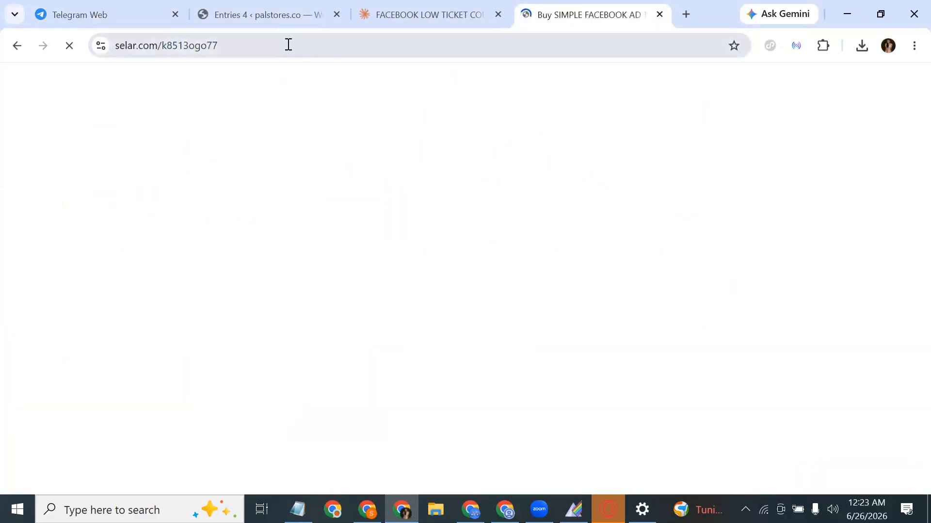
left_click(290, 44)
key("ctrl+c")
right_click(293, 47)
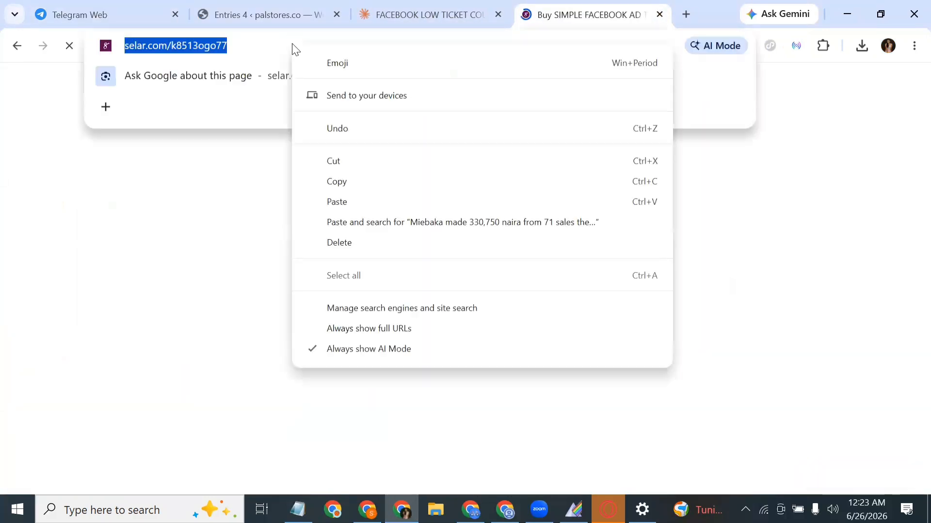
left_click(344, 180)
scroll(579, 244, "down", 10)
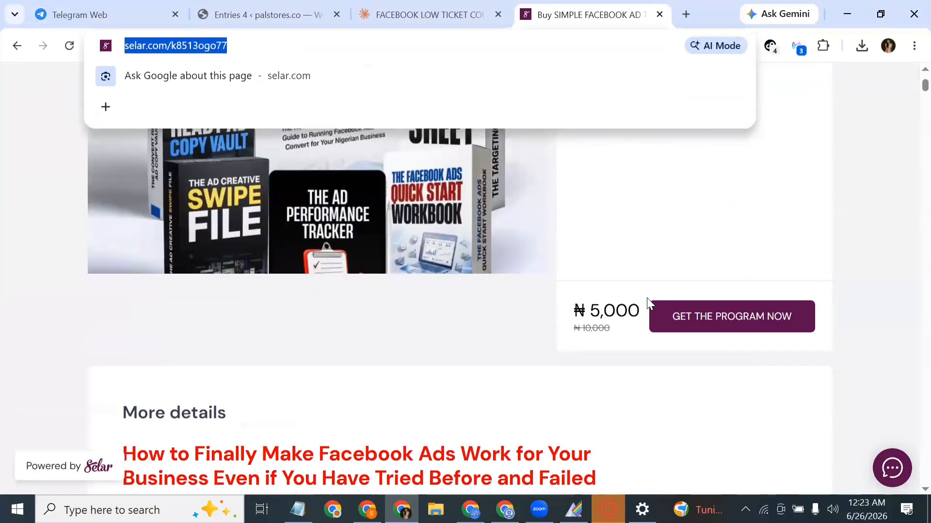
scroll(636, 300, "down", 5)
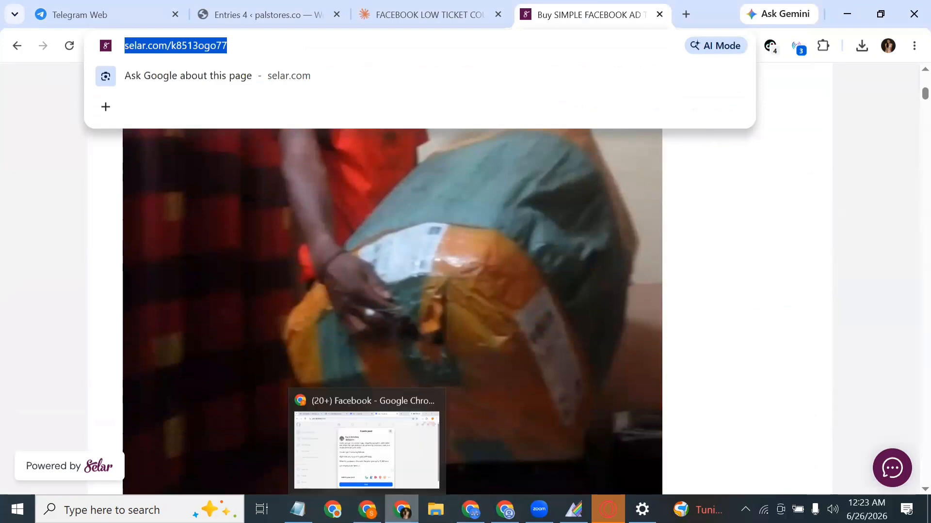
left_click(368, 510)
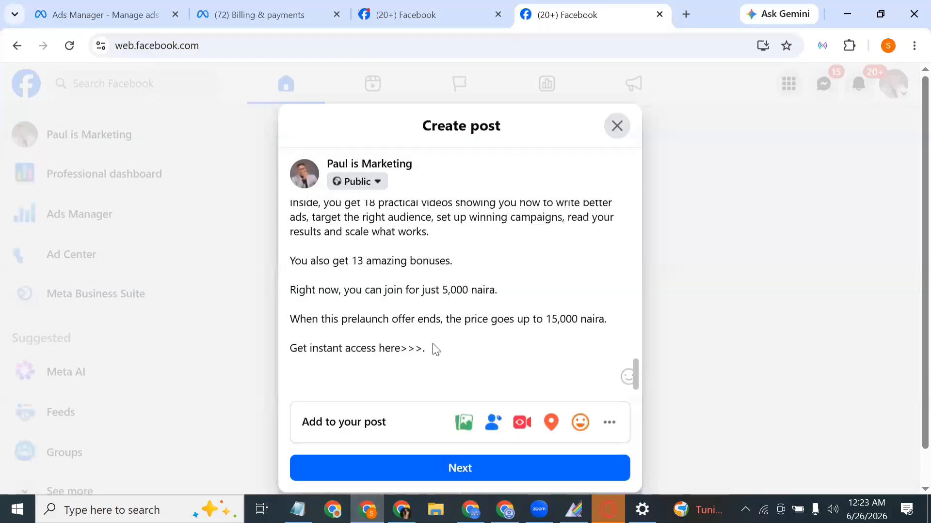
key("ctrl+v")
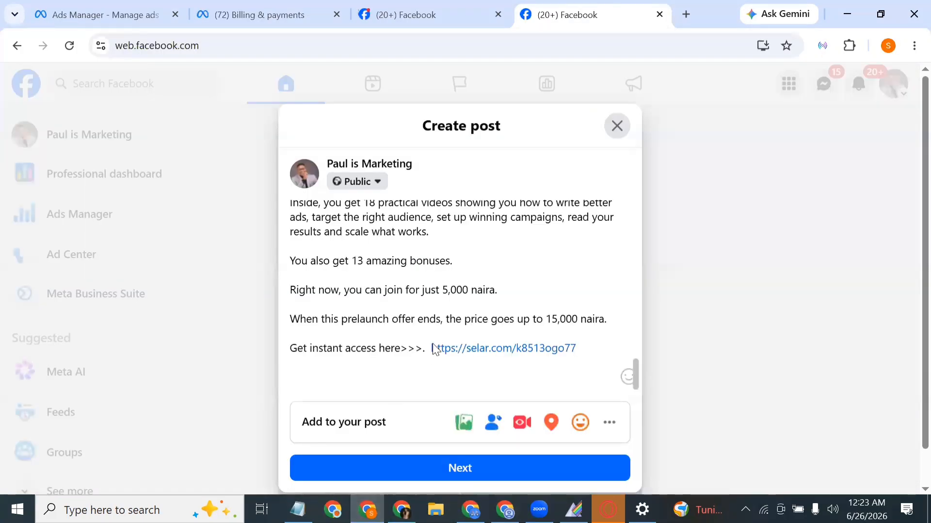
- Review the whole post draft, from the opening sales story to the closing offer, purchase link and its link preview
scroll(584, 312, "up", 10)
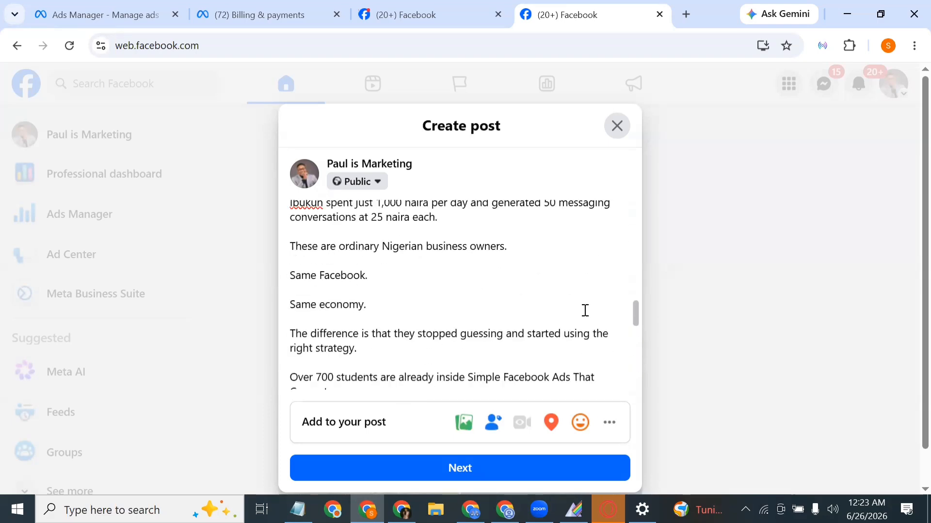
scroll(584, 310, "up", 10)
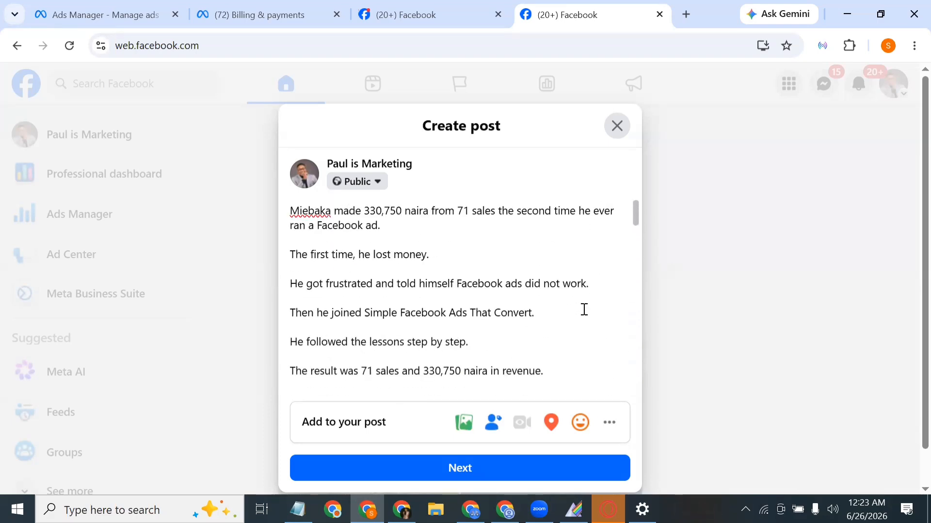
scroll(571, 293, "down", 15)
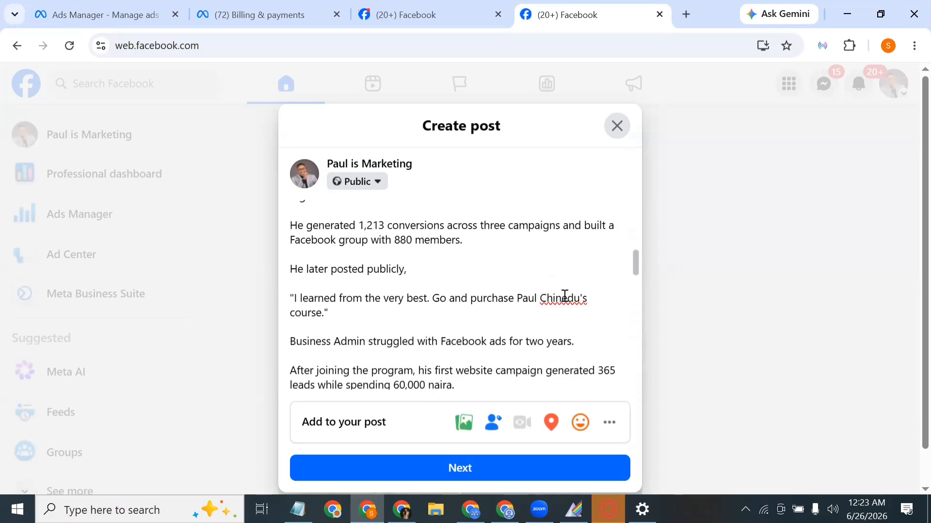
scroll(562, 296, "down", 3)
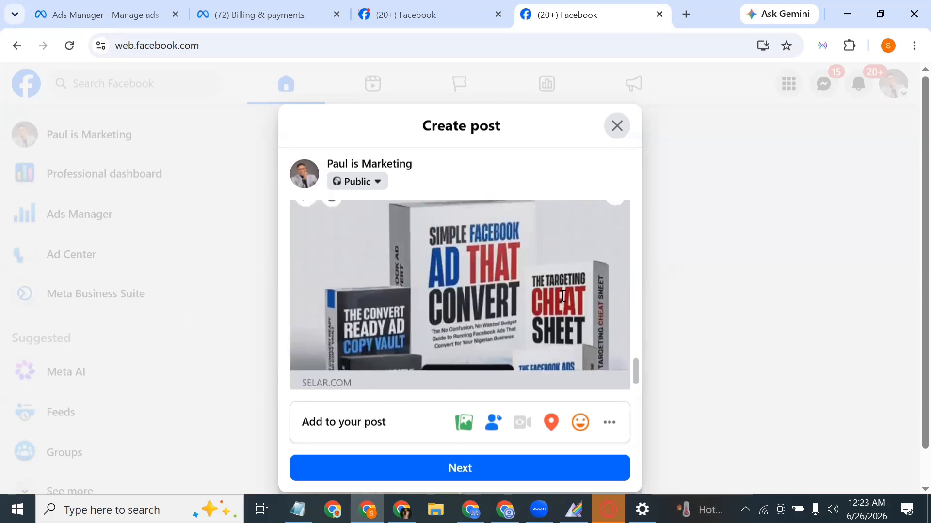
scroll(561, 295, "up", 10)
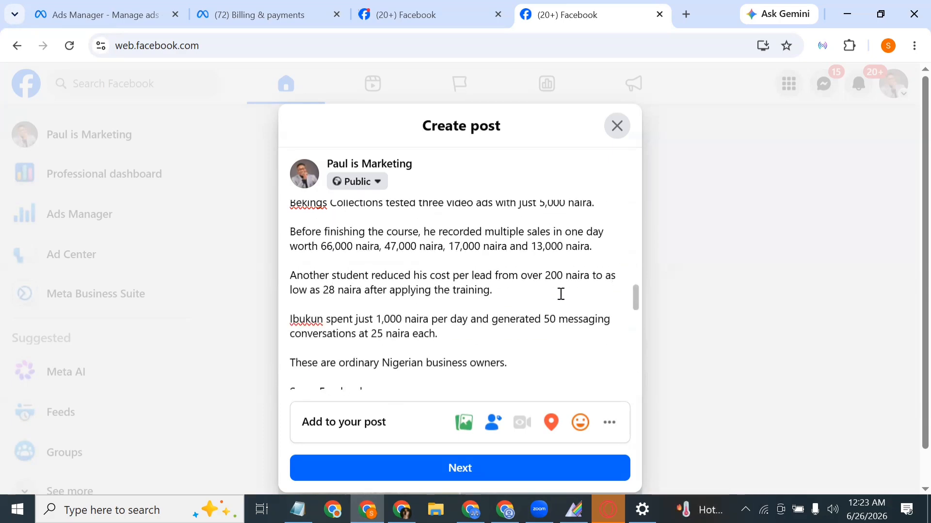
scroll(561, 294, "down", 8)
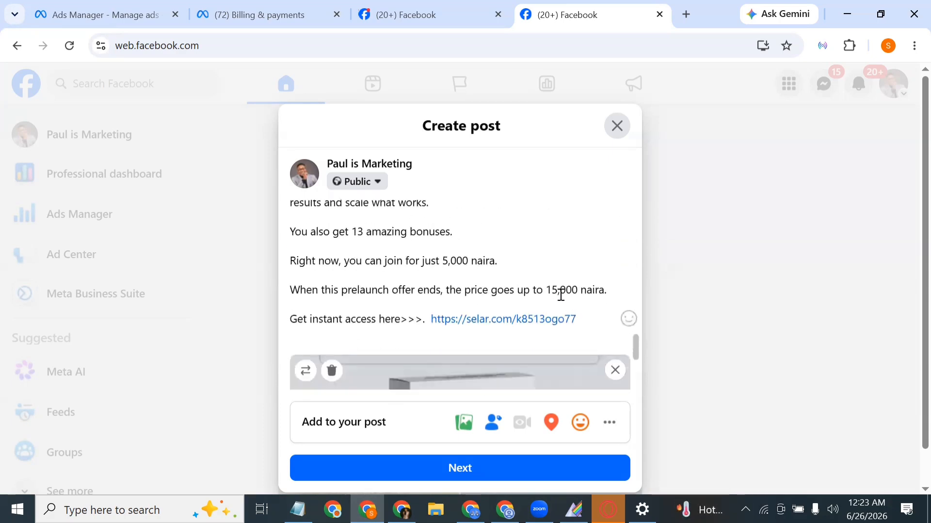
scroll(560, 294, "up", 10)
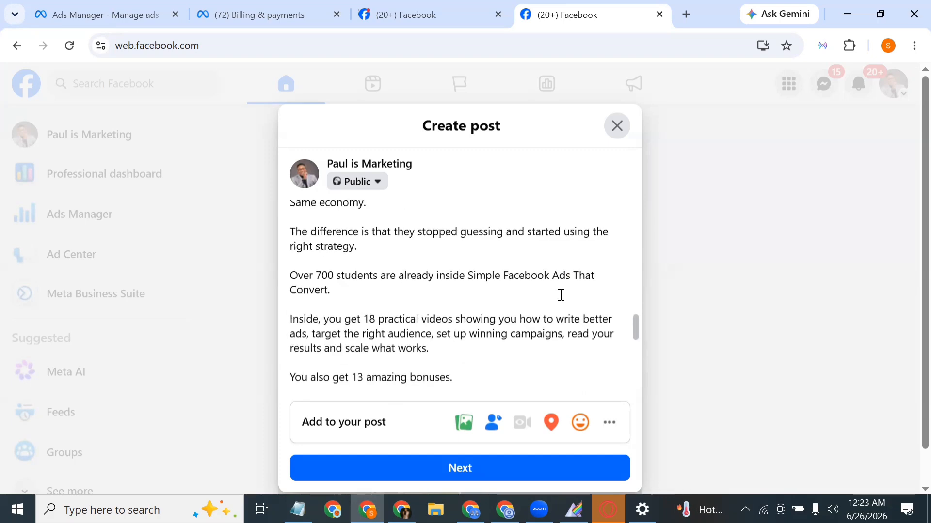
scroll(561, 295, "up", 10)
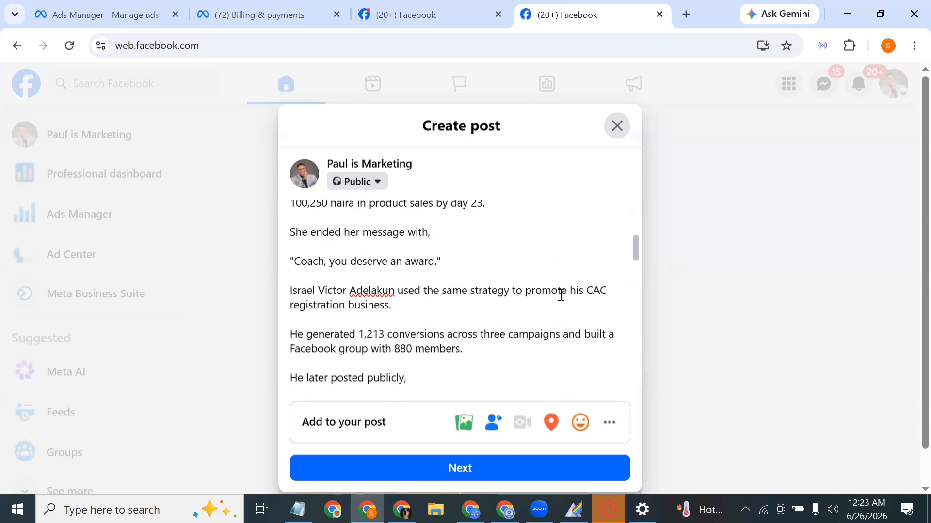
scroll(560, 295, "down", 10)
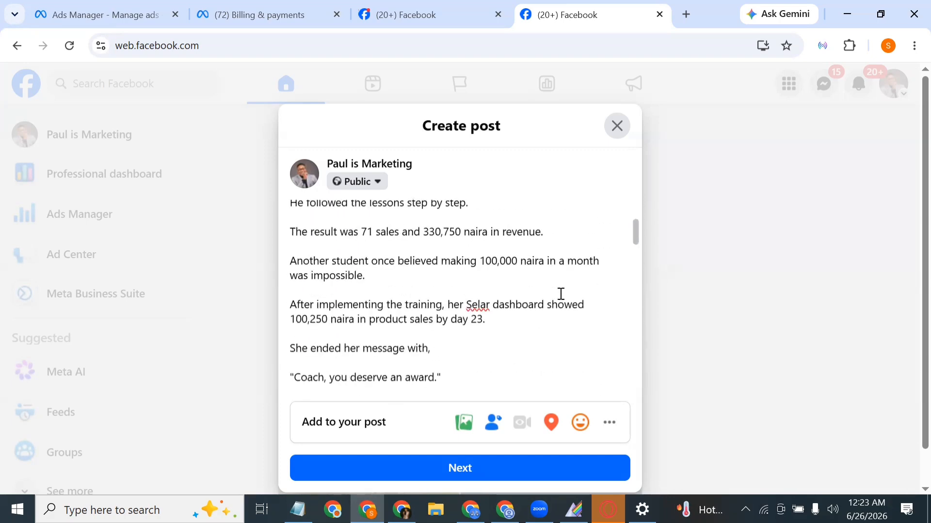
scroll(561, 294, "down", 5)
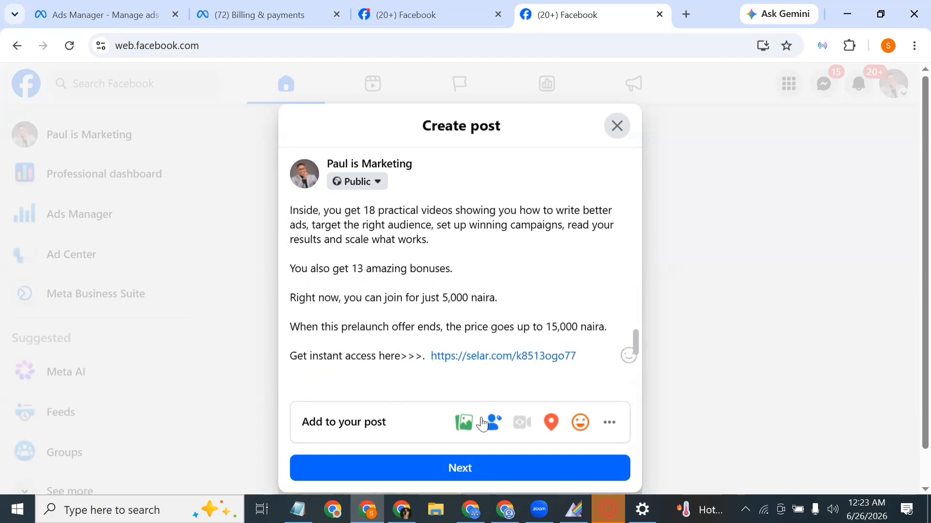
left_click(464, 421)
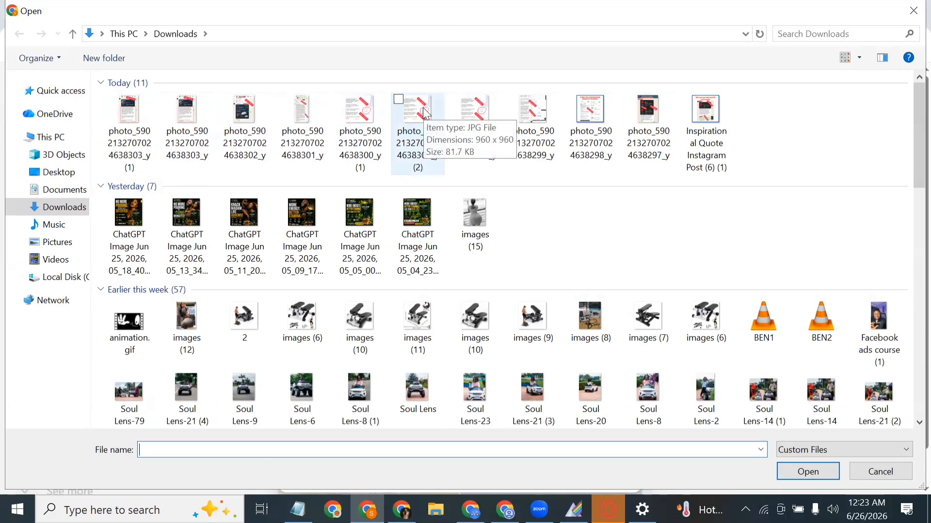
left_click(528, 116)
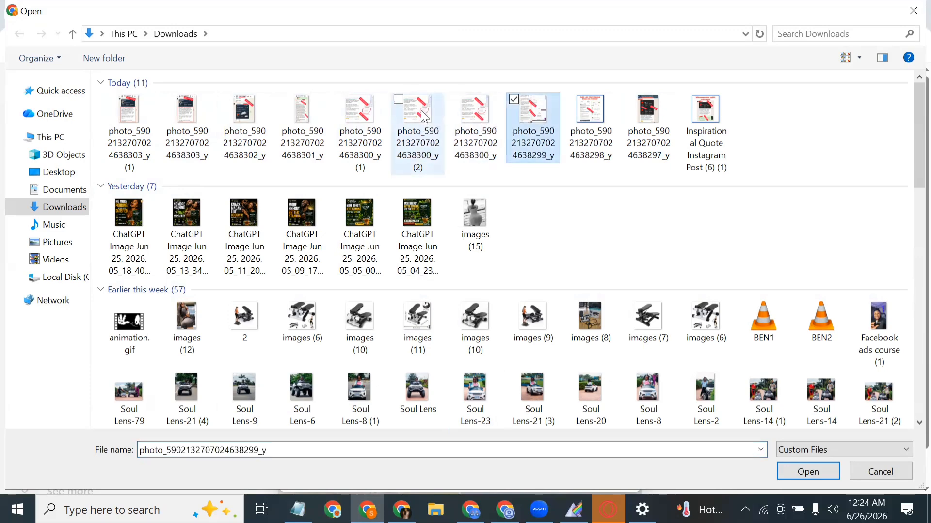
left_click(425, 116, "ctrl")
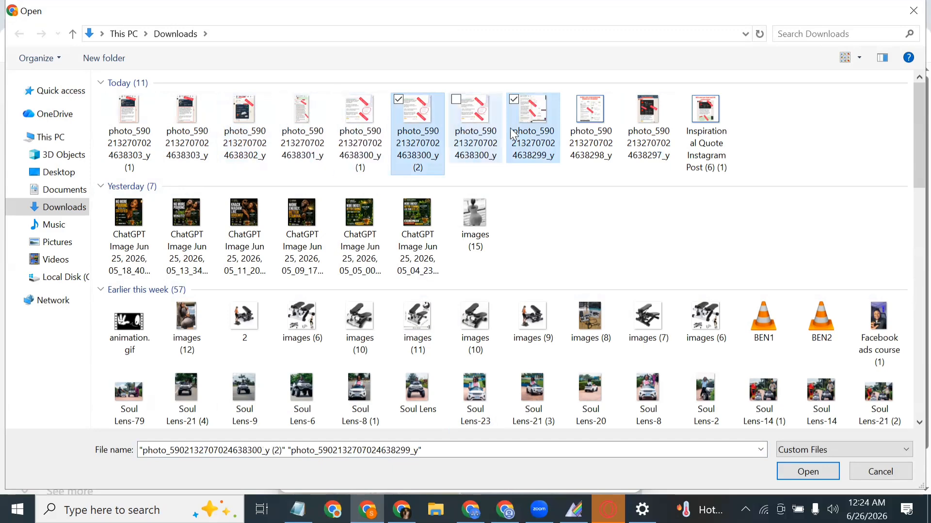
left_click(573, 135, "ctrl")
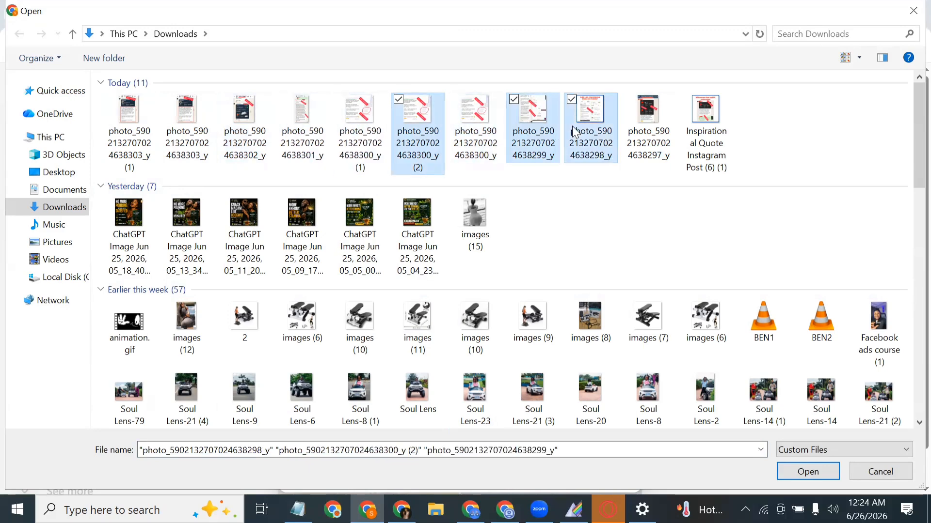
left_click(242, 133, "ctrl")
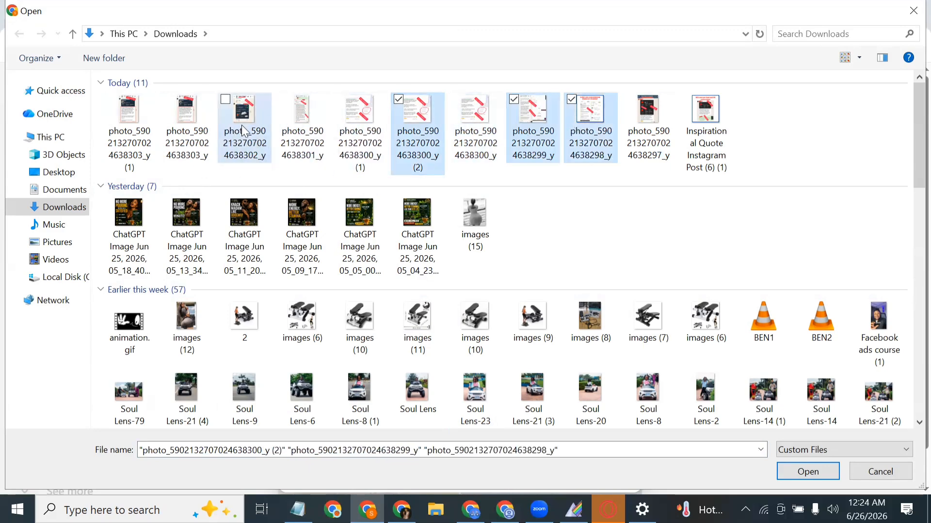
left_click(184, 135, "ctrl")
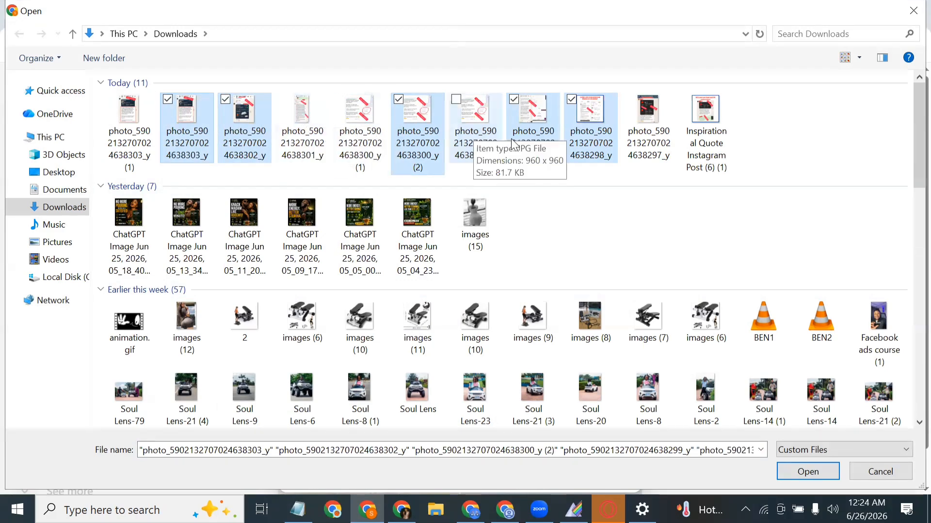
left_click(321, 140, "ctrl")
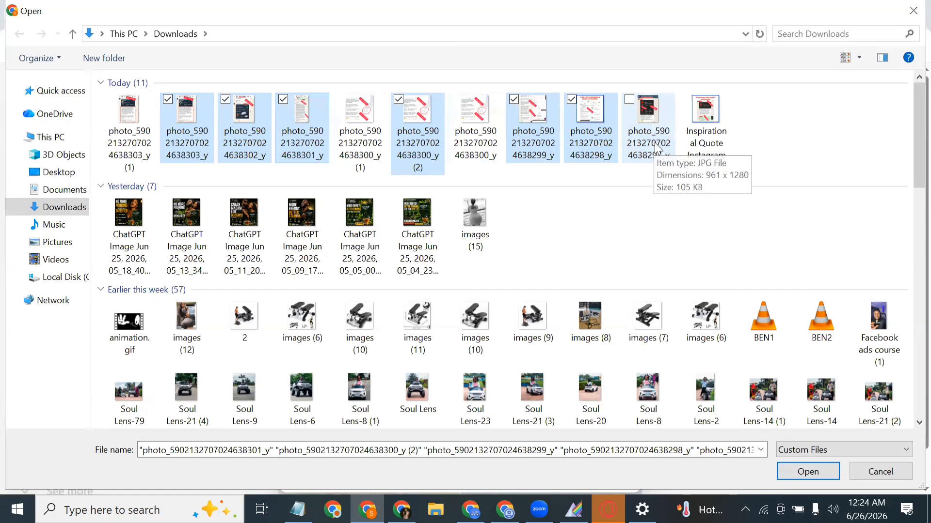
left_click(657, 149, "ctrl")
left_click(696, 138, "ctrl")
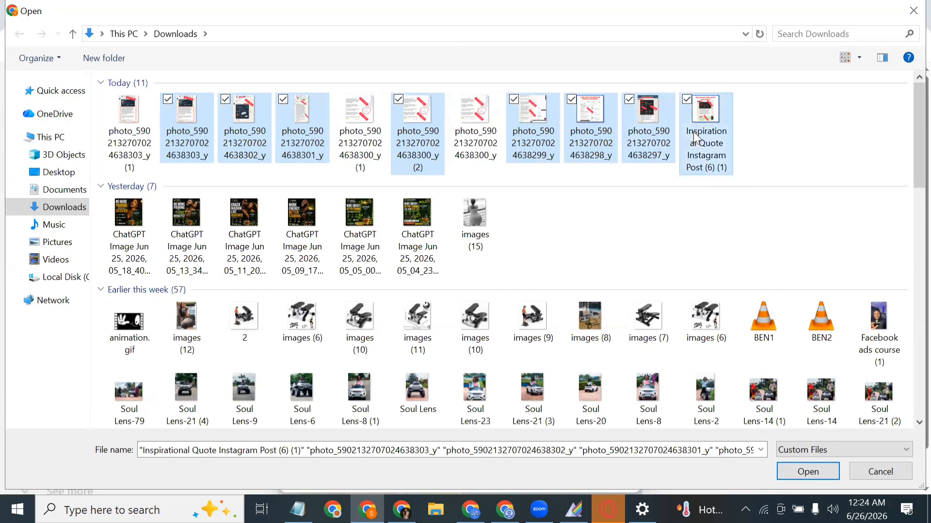
left_click(803, 470)
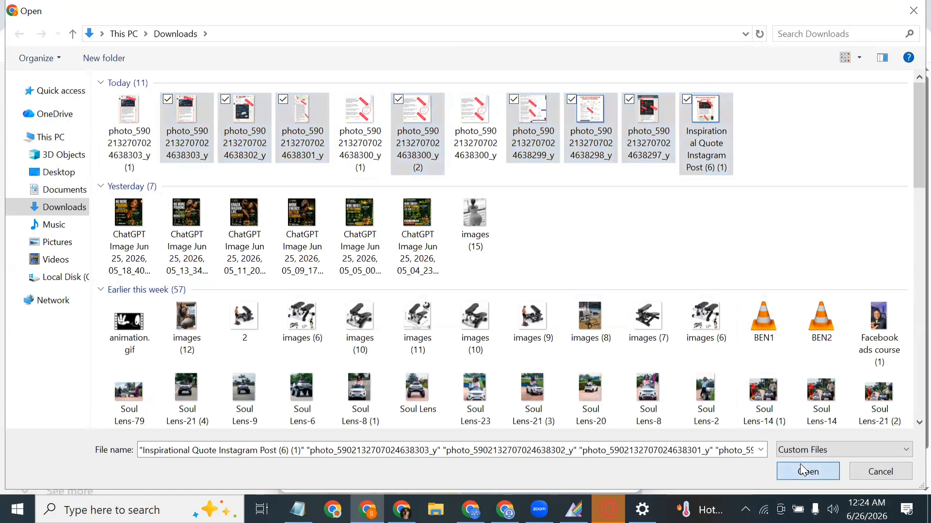
- Check the attached testimonial images and reread the post text from its opening lines to the course offer
scroll(431, 313, "down", 5)
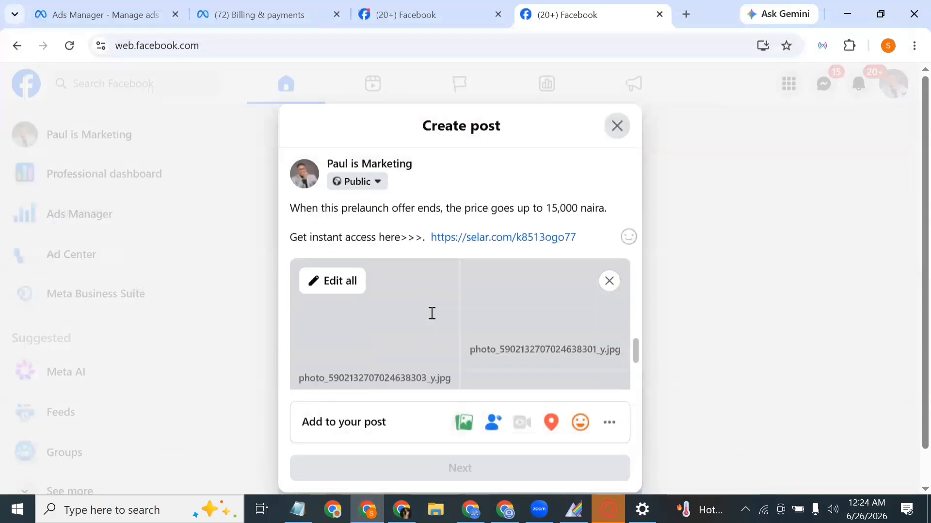
scroll(431, 313, "up", 5)
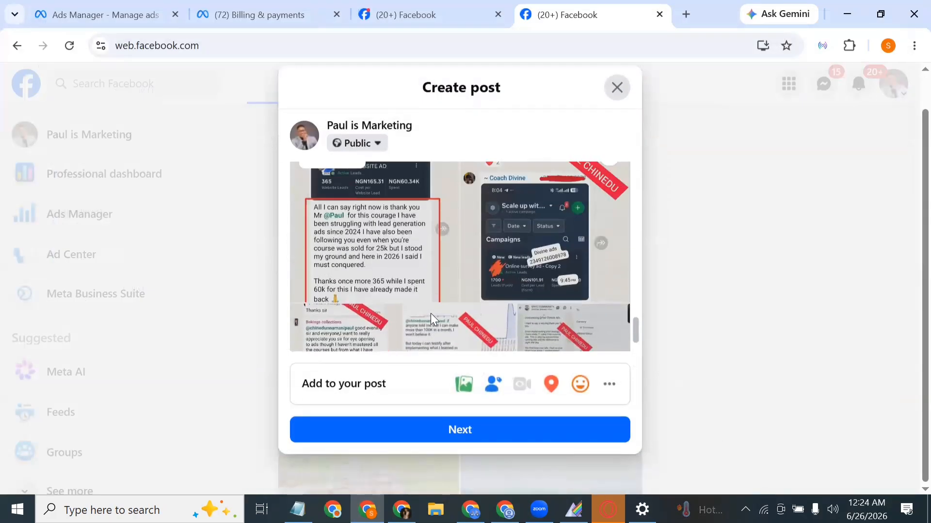
scroll(431, 314, "down", 3)
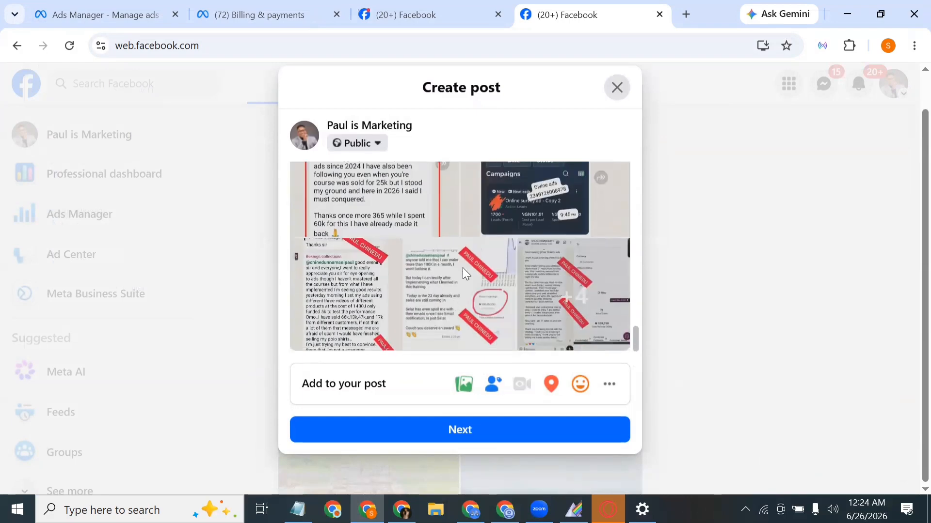
scroll(464, 272, "up", 10)
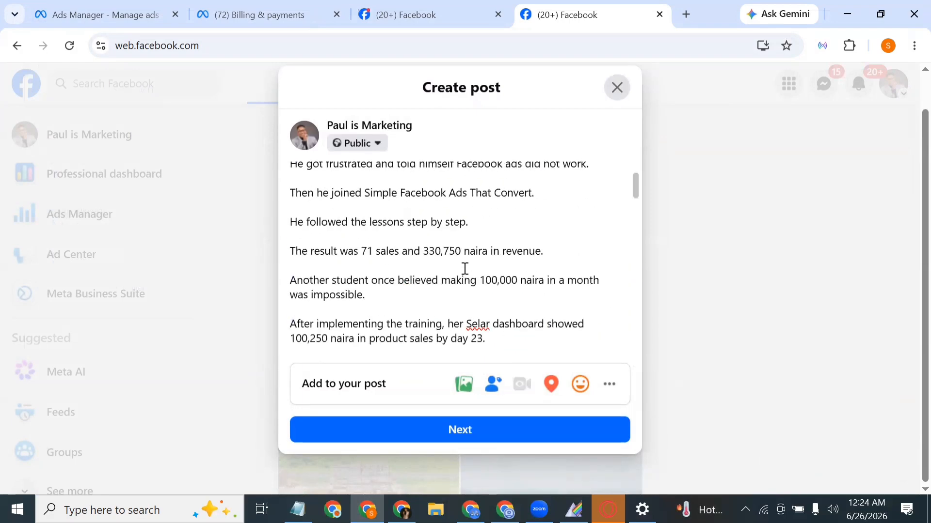
scroll(465, 268, "up", 3)
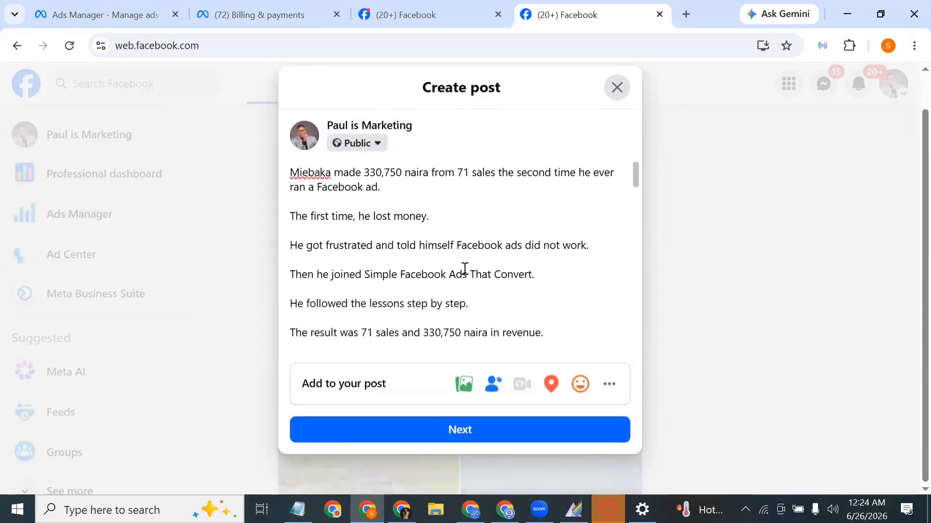
scroll(464, 268, "down", 10)
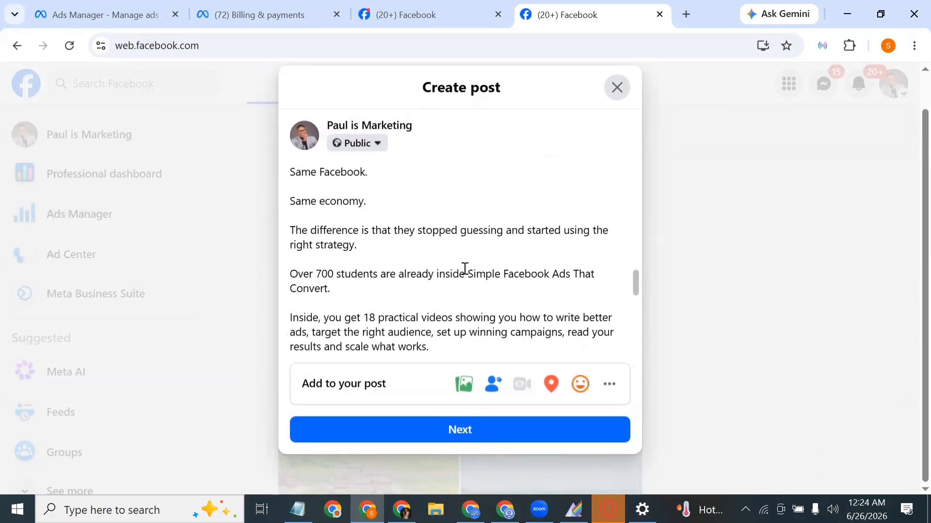
scroll(460, 267, "up", 3)
scroll(457, 261, "down", 1)
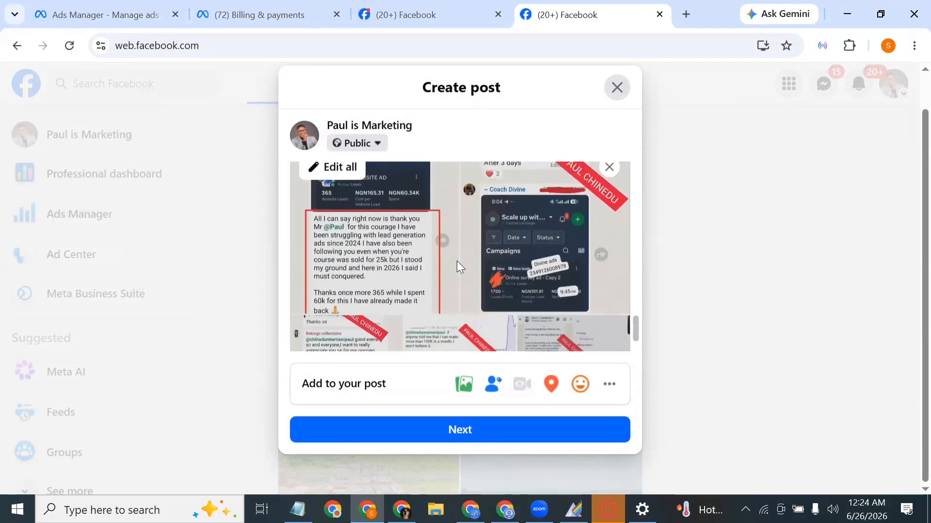
scroll(474, 240, "down", 2)
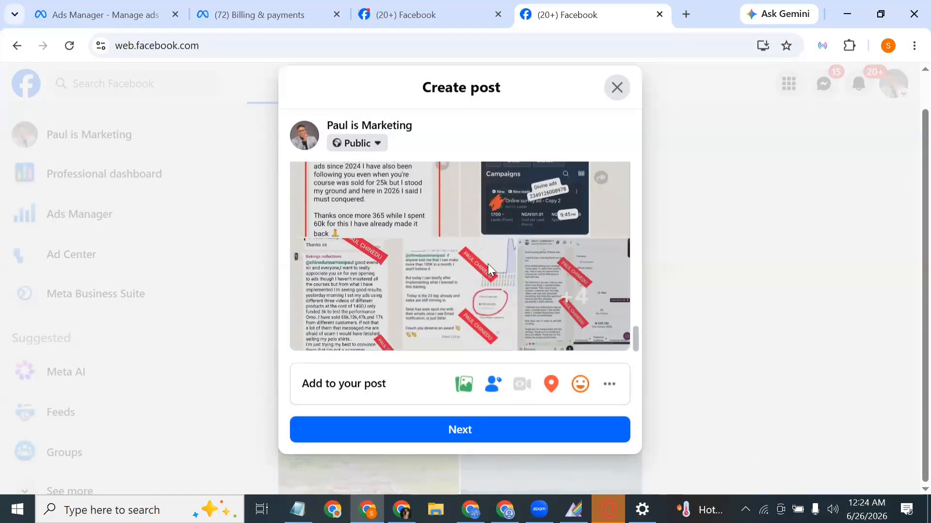
scroll(487, 263, "up", 2)
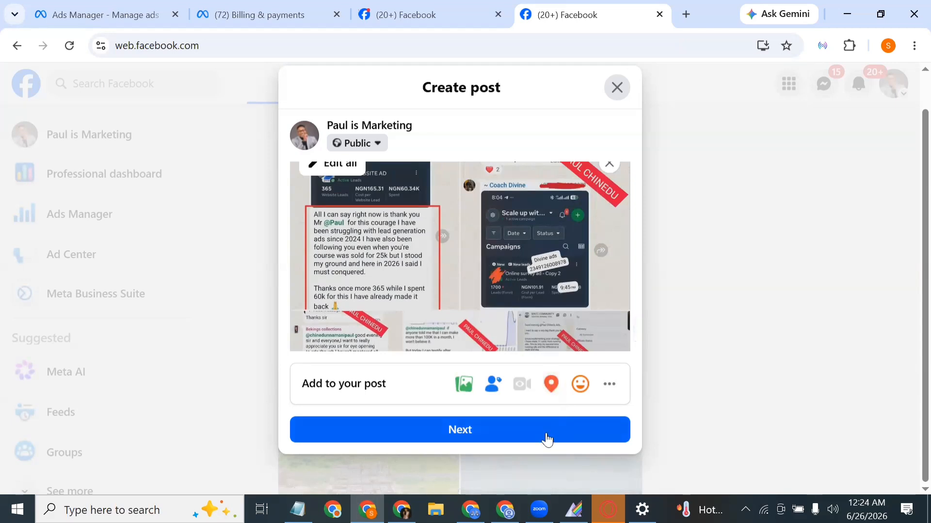
scroll(485, 320, "down", 2)
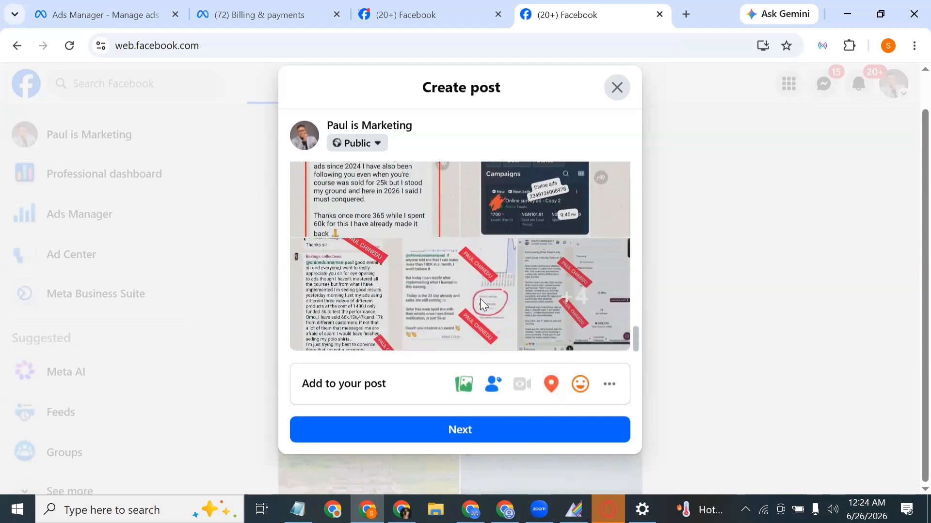
- Publish the post immediately to the Public audience without boosting it, and decline the suggestion to turn the photos into a reel
left_click(481, 431)
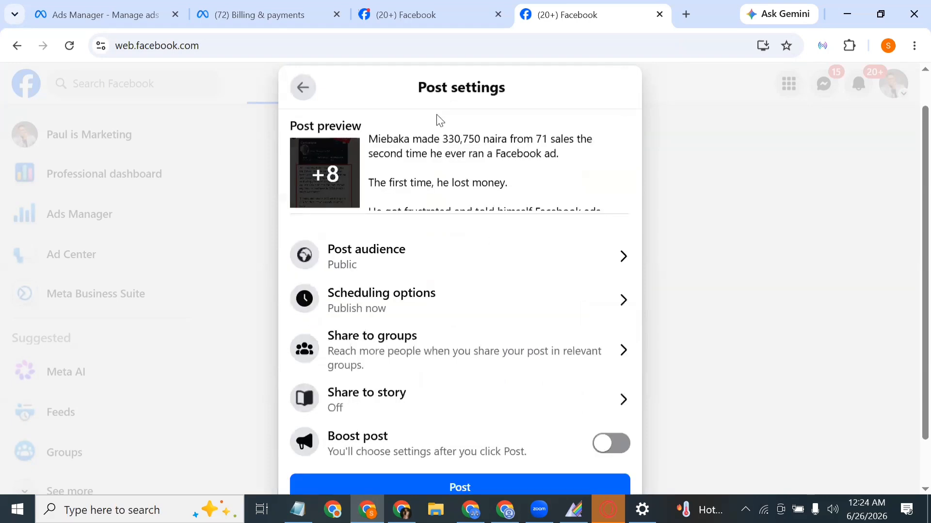
scroll(458, 185, "down", 4)
scroll(441, 335, "down", 2)
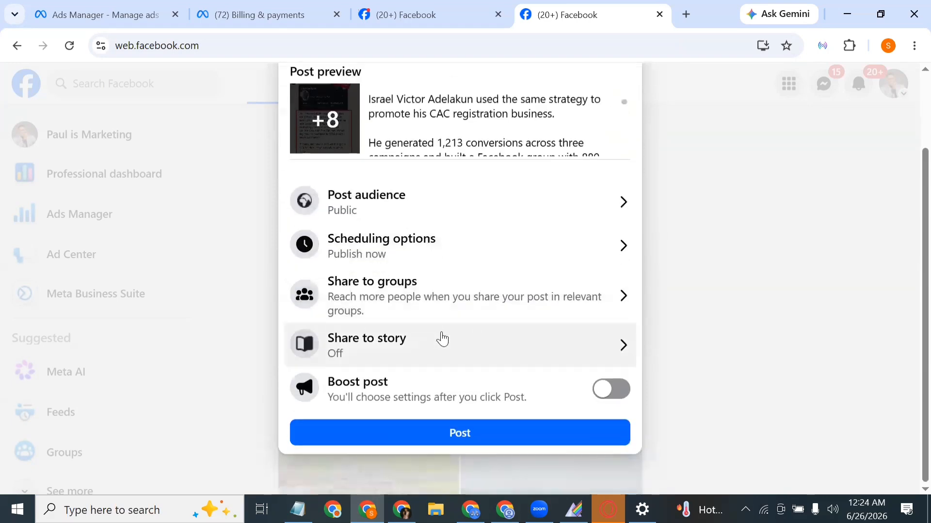
scroll(436, 255, "up", 2)
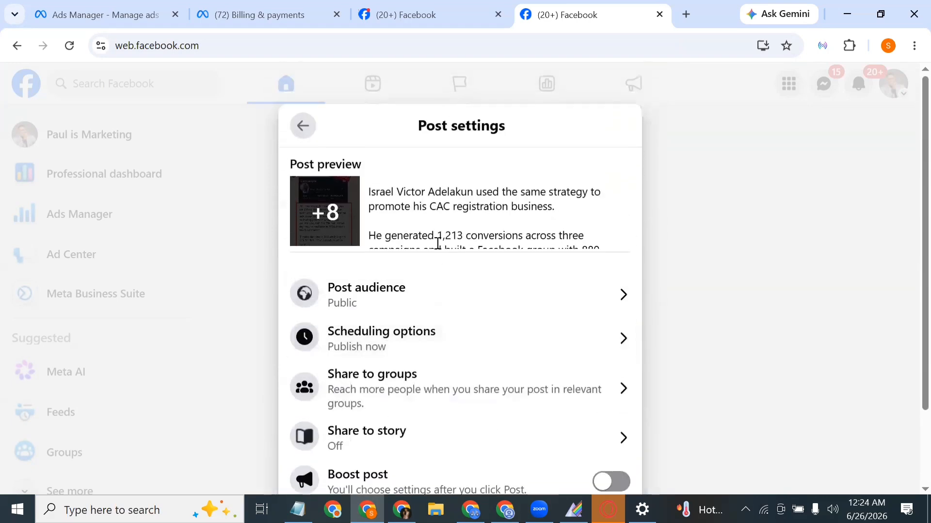
scroll(466, 196, "up", 1)
scroll(466, 196, "down", 2)
scroll(480, 430, "down", 2)
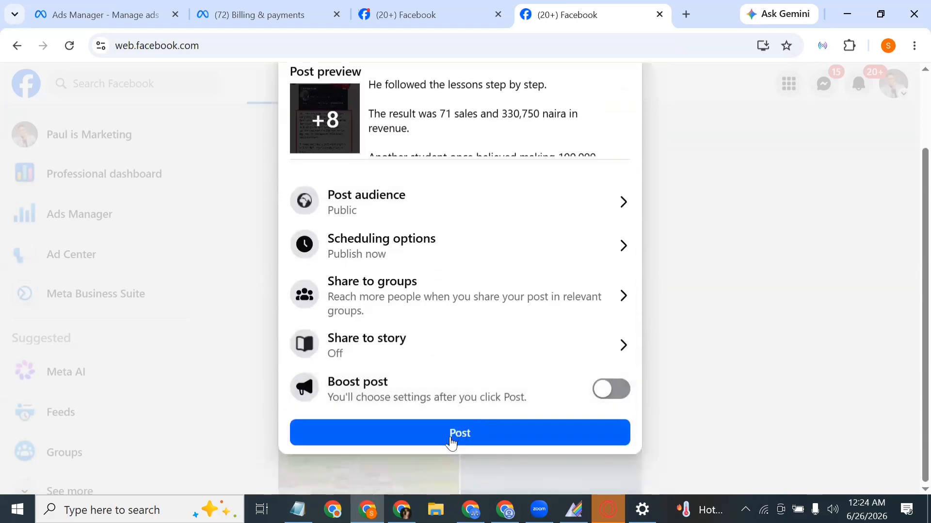
left_click(451, 436)
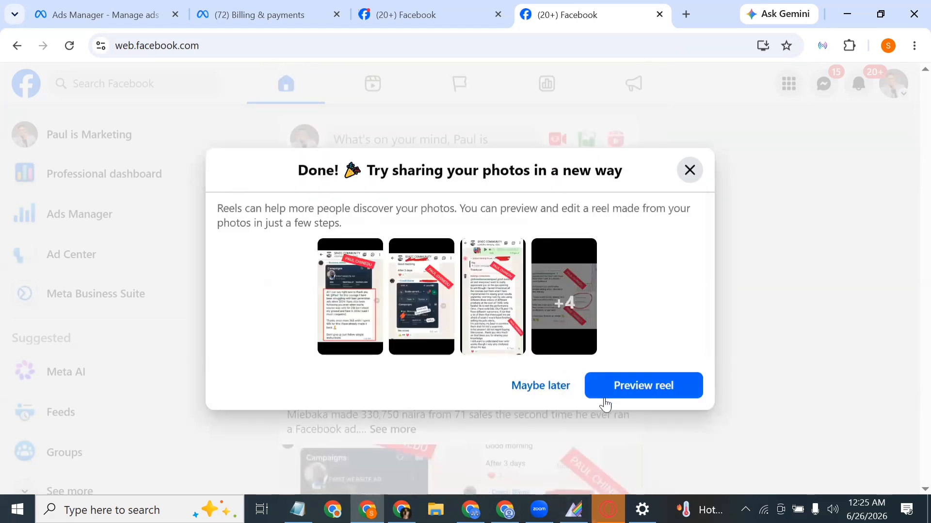
left_click(562, 397)
scroll(490, 315, "down", 3)
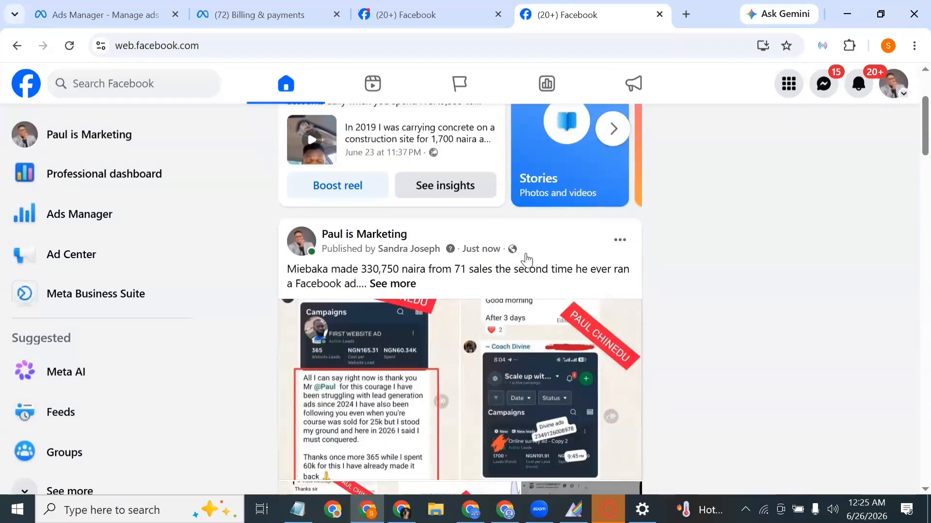
- Switch to Ads Manager and select the TESTIMONY RETARGETING campaign in the campaign list
scroll(324, 273, "down", 3)
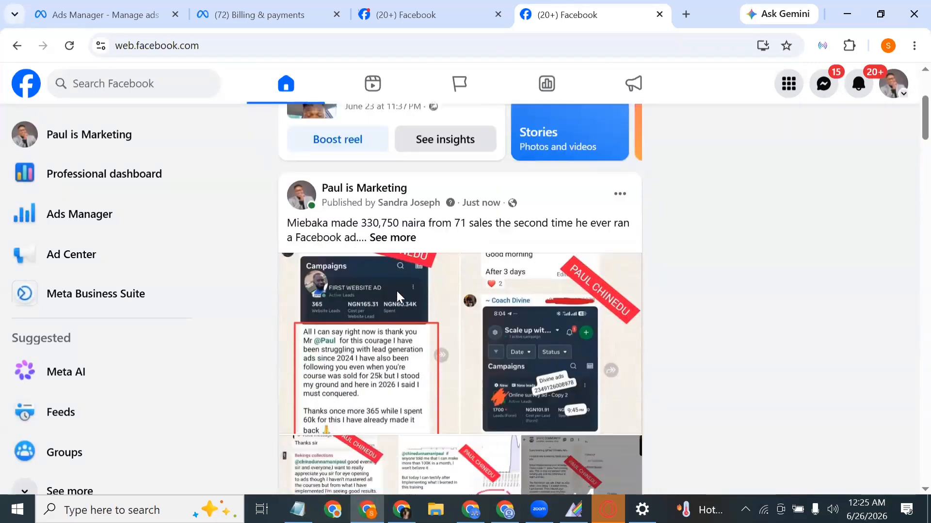
left_click(104, 11)
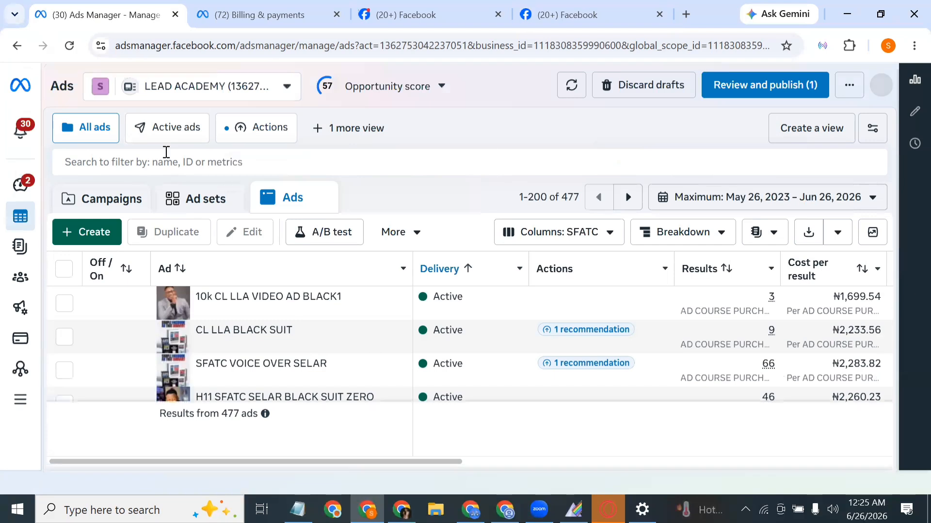
left_click(126, 198)
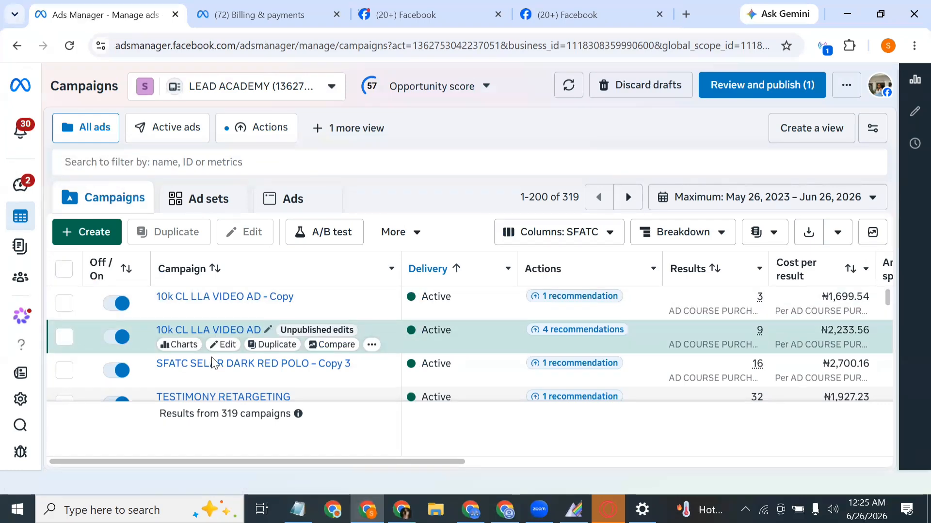
scroll(211, 338, "down", 3)
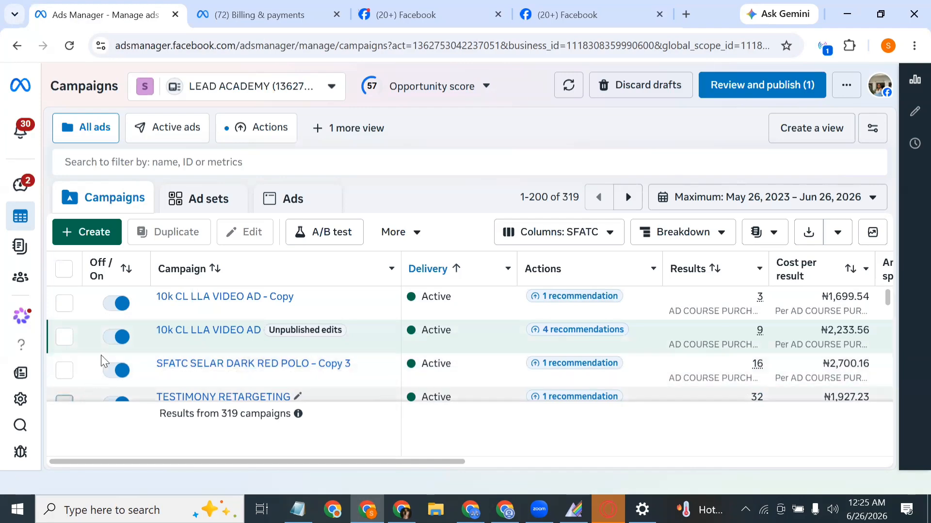
left_click(121, 334)
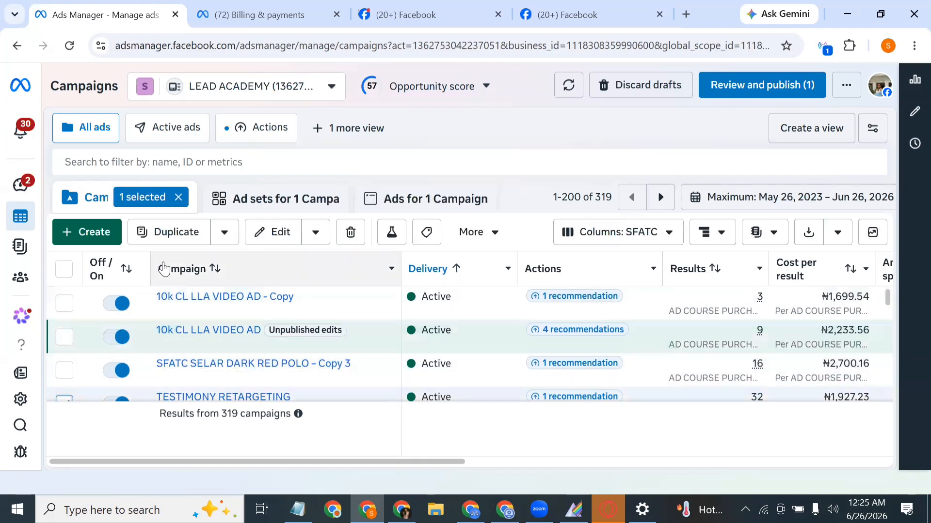
- Duplicate the original TESTIMONY RETARGETING campaign with the Advantage+ sales campaign recommendation applied
left_click(191, 240)
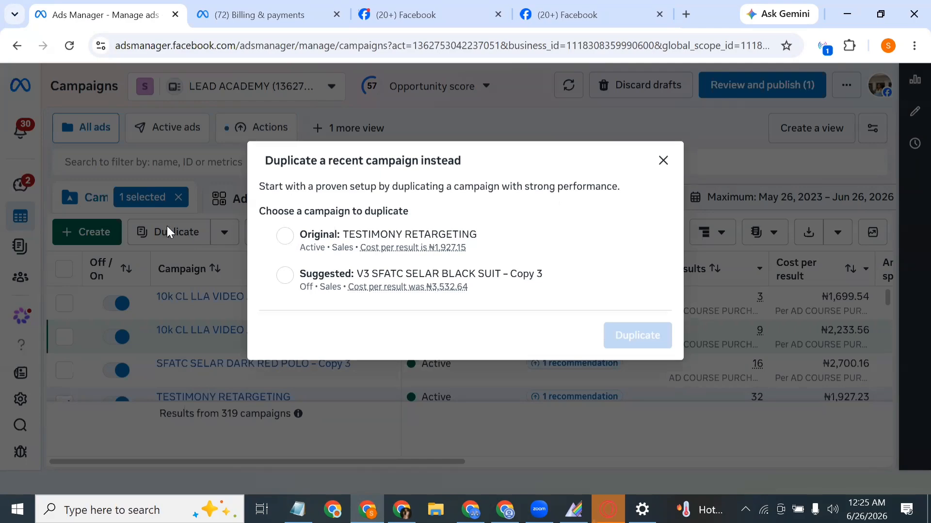
left_click(299, 253)
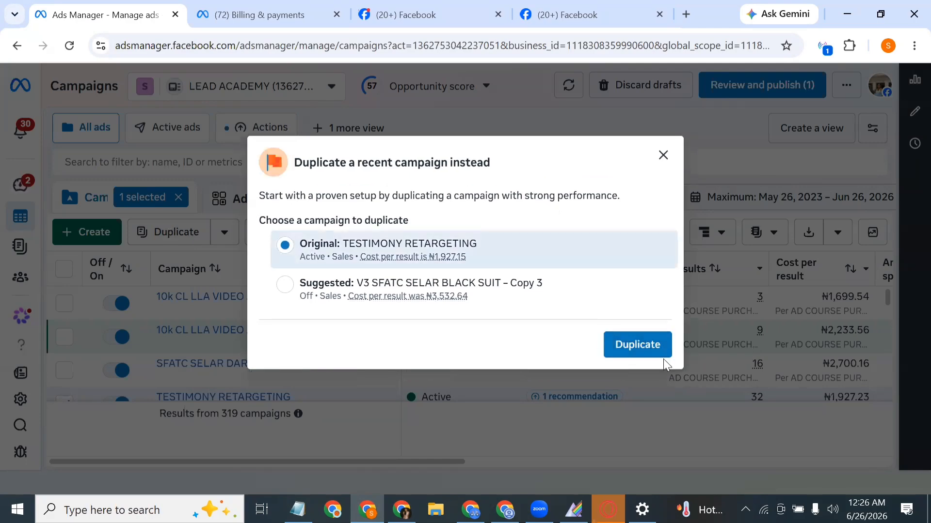
left_click(657, 349)
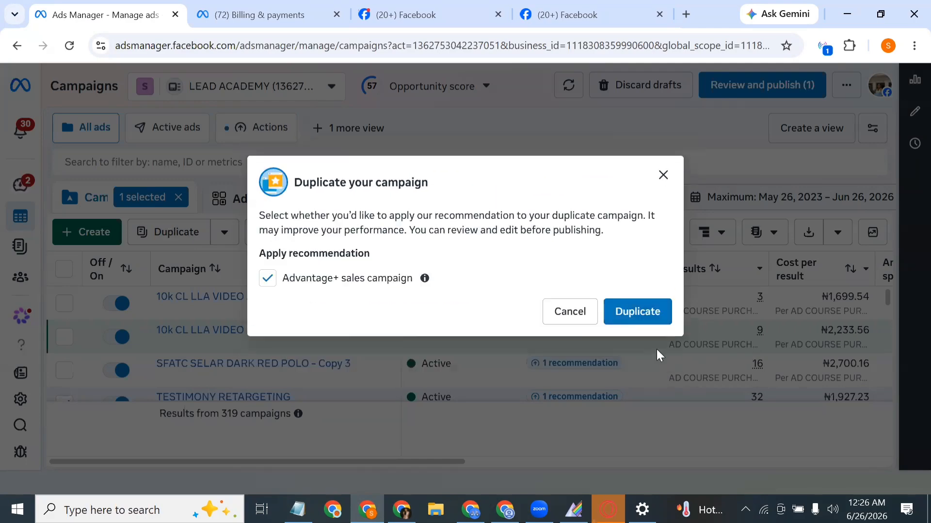
left_click(616, 307)
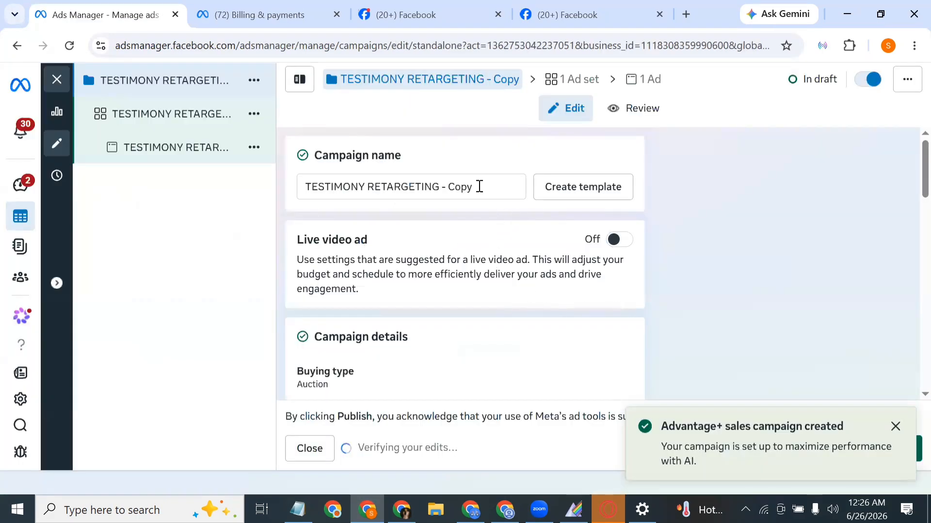
- Rename the duplicated campaign as TESTIMONY RETARGETING - 2
left_click_drag(479, 187, 450, 188)
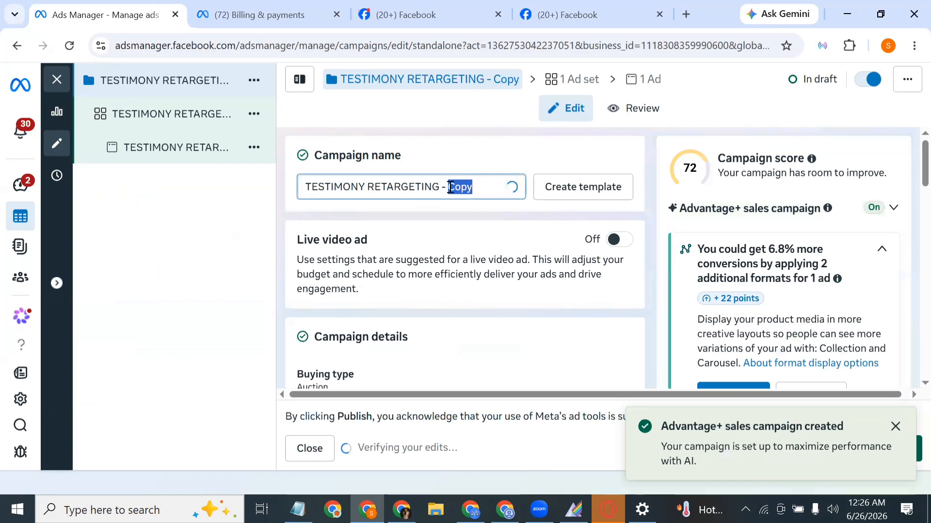
key("BackSpace")
type("2")
- Change the campaign's budget strategy to Ad set budget and turn off budget sharing between ad sets
scroll(523, 252, "down", 10)
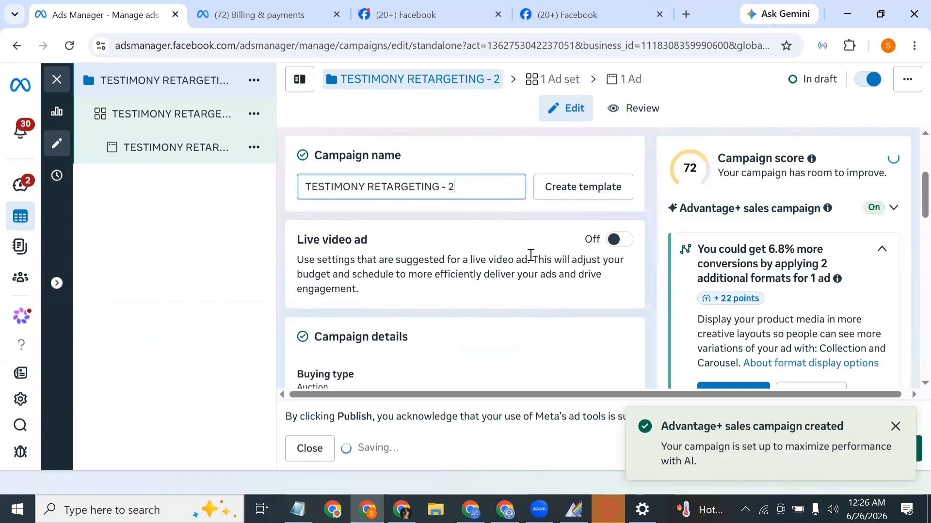
scroll(530, 256, "up", 4)
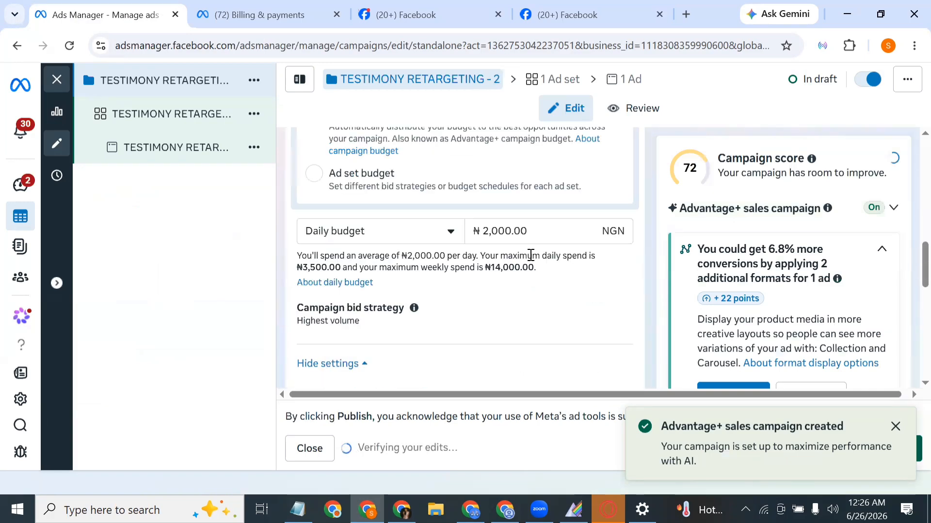
scroll(529, 260, "down", 4)
scroll(515, 267, "up", 3)
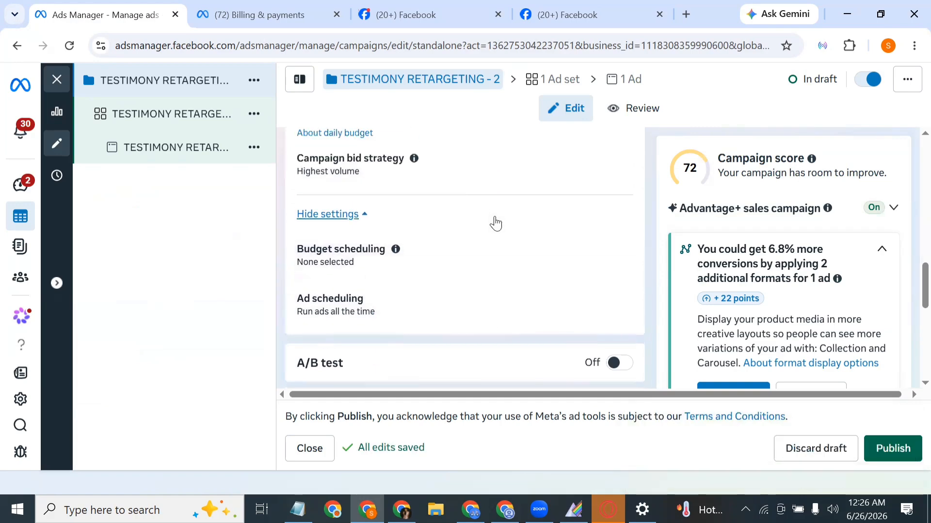
left_click(490, 183)
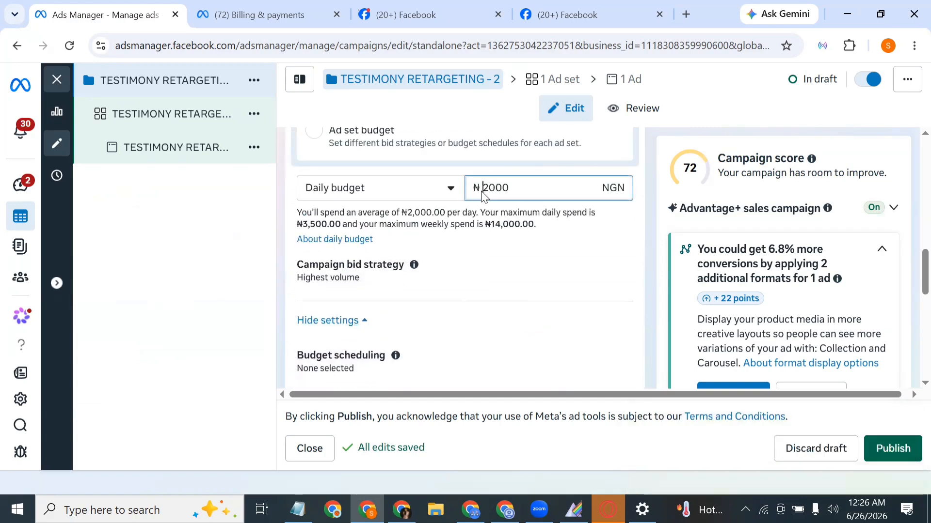
scroll(485, 194, "up", 3)
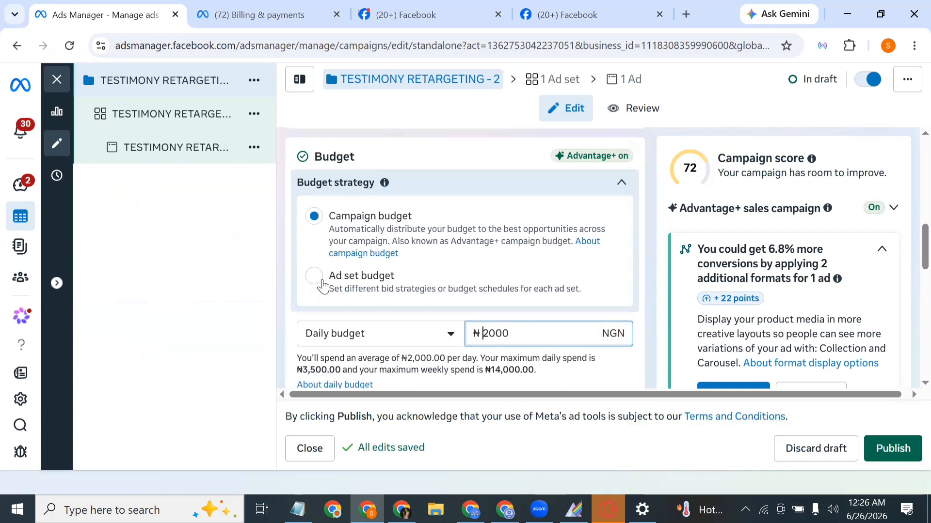
left_click(322, 285)
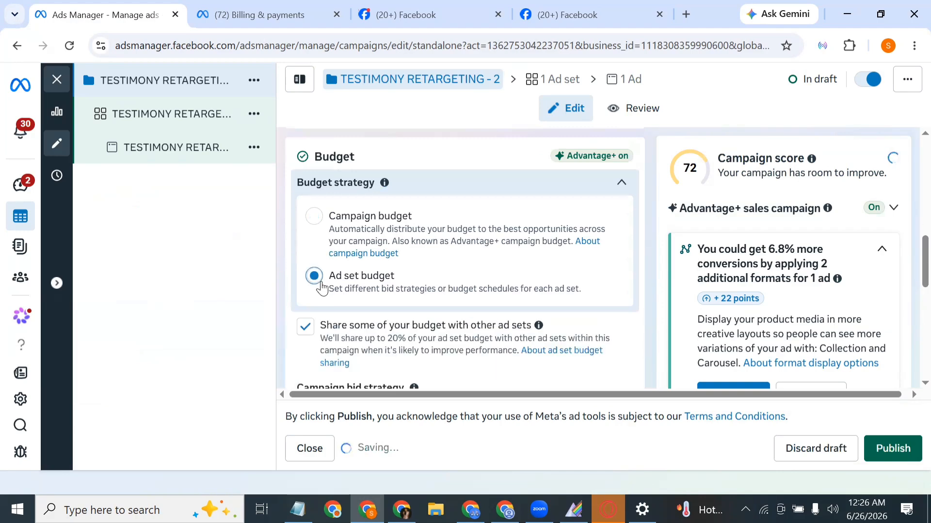
left_click(308, 331)
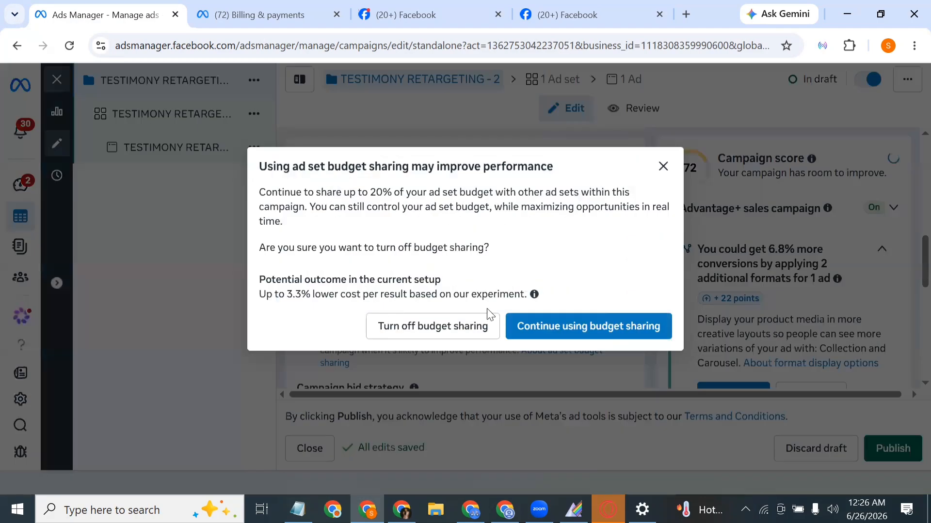
left_click(481, 329)
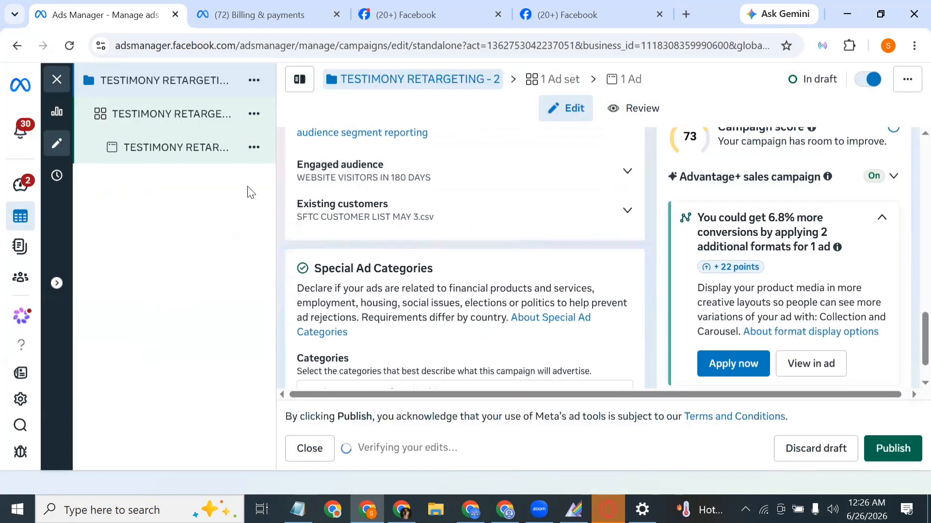
- Rename the duplicated campaign's ad set as TESTIMONY RETARGETING 2
left_click(175, 116)
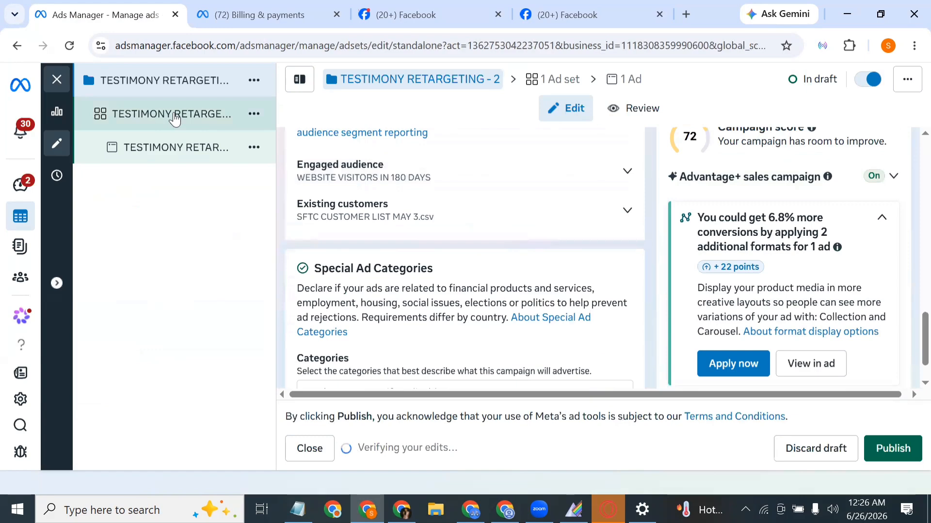
left_click(479, 182)
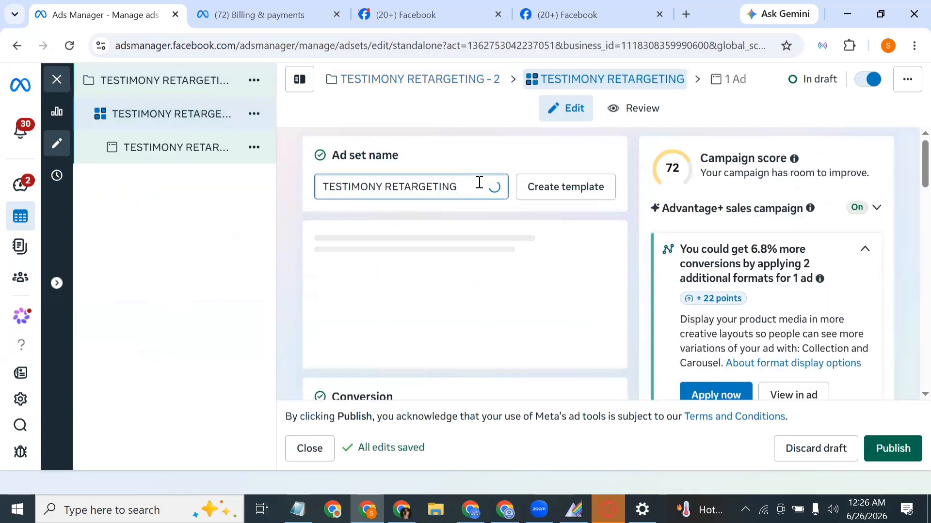
type("2")
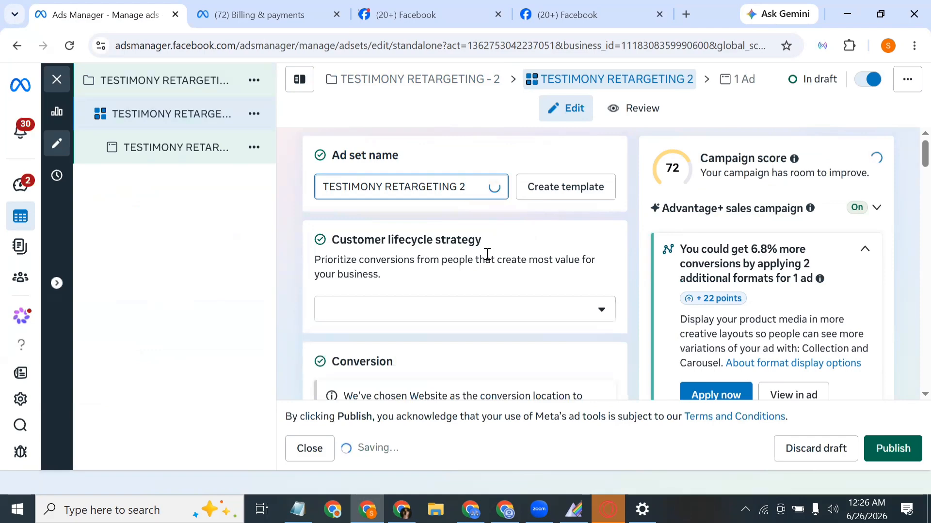
- Choose Website as the ad set's single conversion location
scroll(488, 256, "down", 4)
scroll(489, 260, "down", 6)
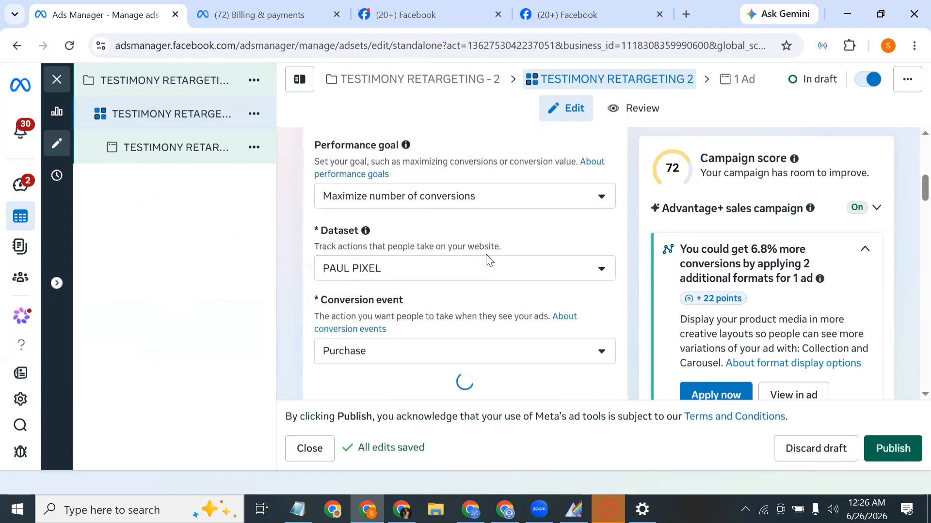
scroll(489, 260, "up", 8)
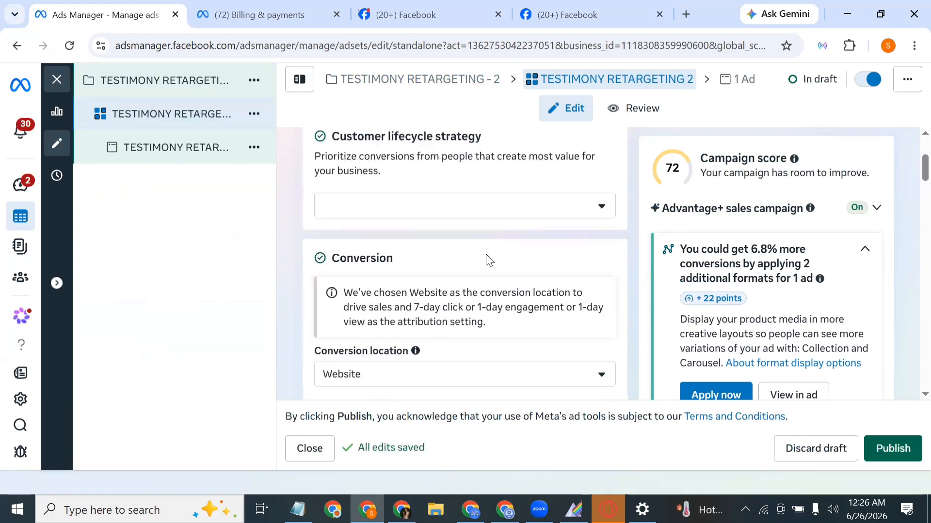
scroll(489, 260, "down", 2)
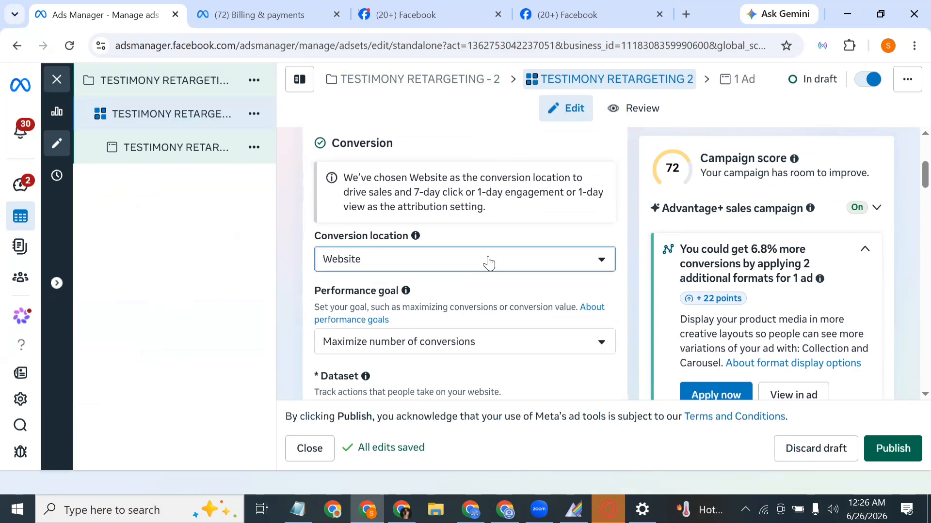
left_click(489, 262)
scroll(470, 332, "down", 3)
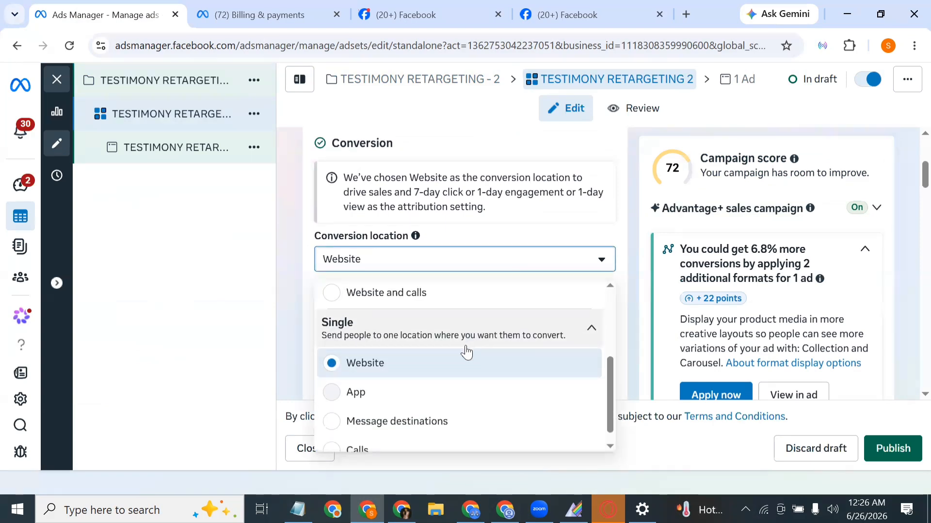
left_click(461, 363)
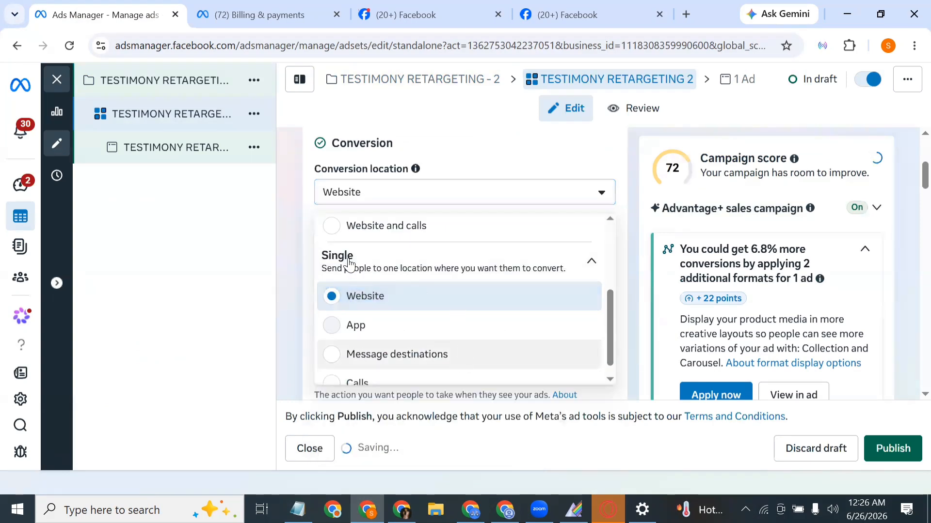
left_click(310, 258)
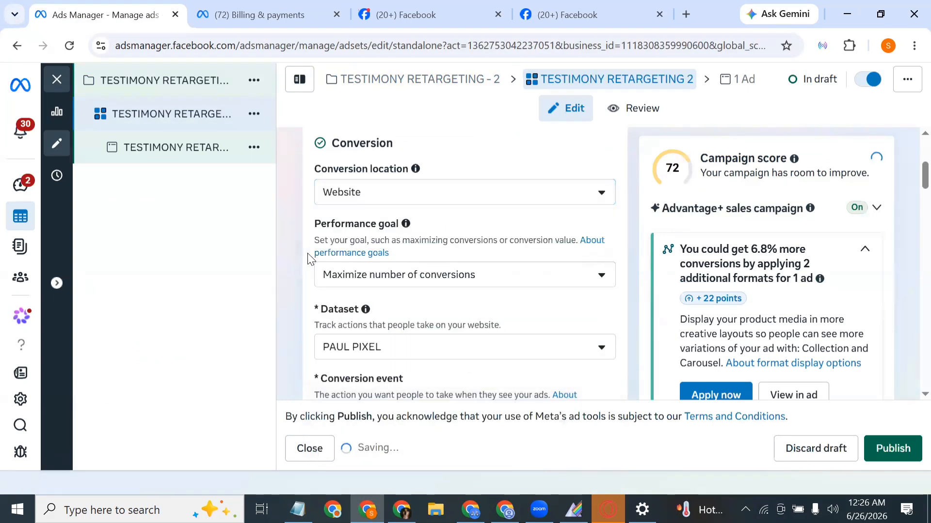
- Choose Maximize number of conversions as the performance goal and the active pixel as the ad set's dataset
left_click(398, 281)
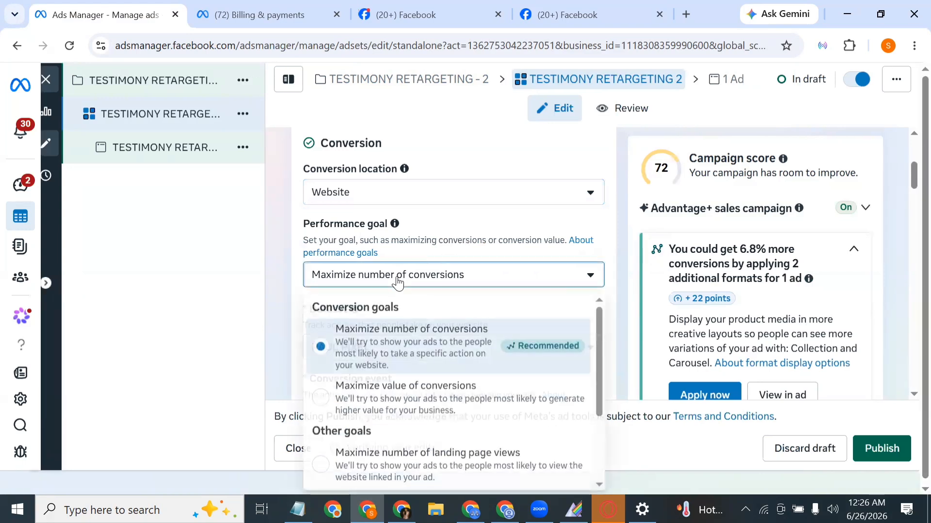
left_click(459, 349)
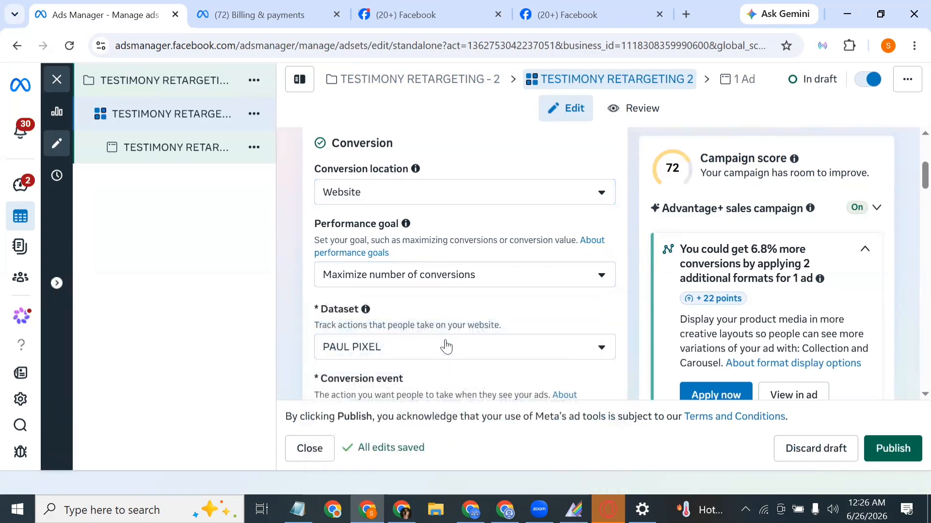
left_click(436, 347)
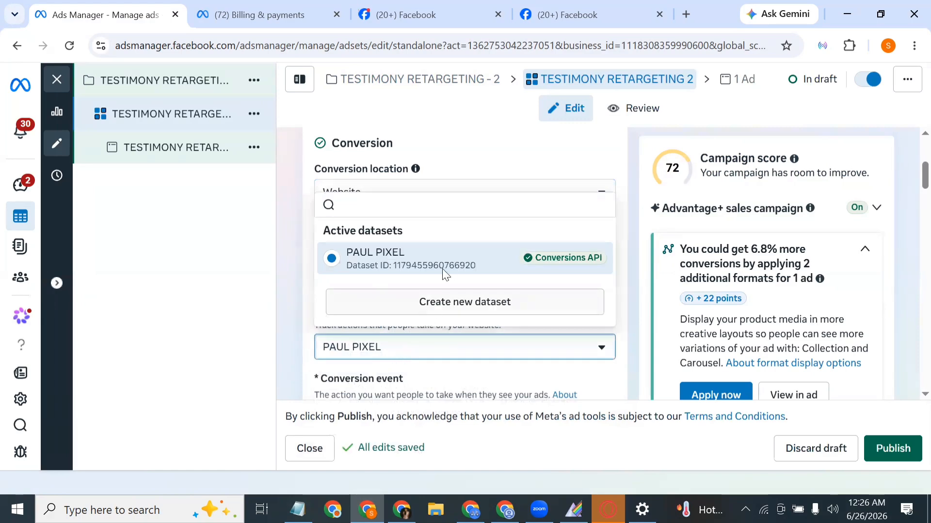
left_click(458, 257)
- Choose Purchase as the ad set's conversion event from the active events
scroll(431, 278, "down", 3)
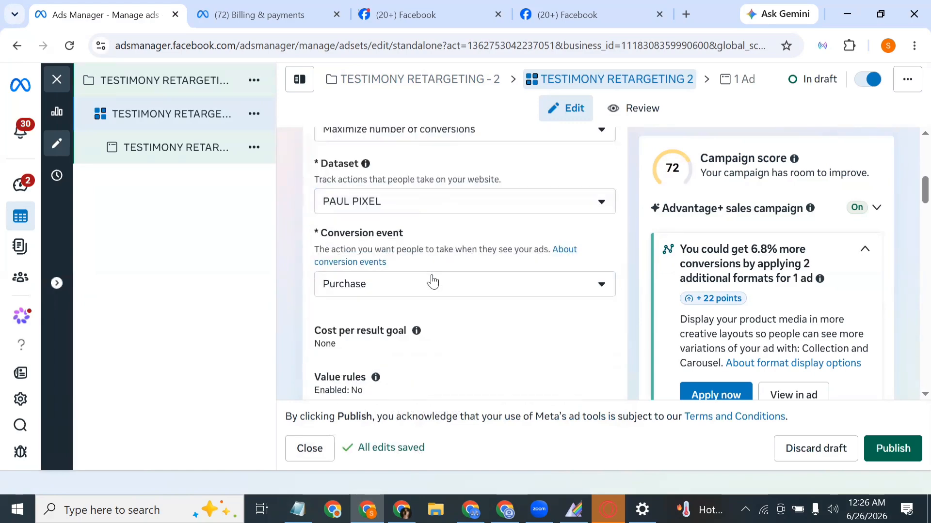
left_click(466, 287)
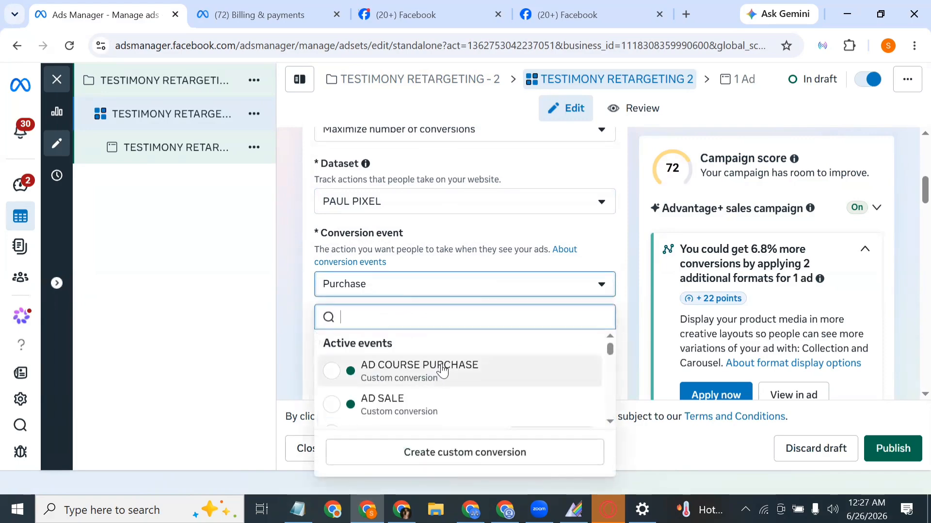
scroll(442, 371, "down", 2)
scroll(442, 373, "up", 2)
scroll(436, 385, "down", 2)
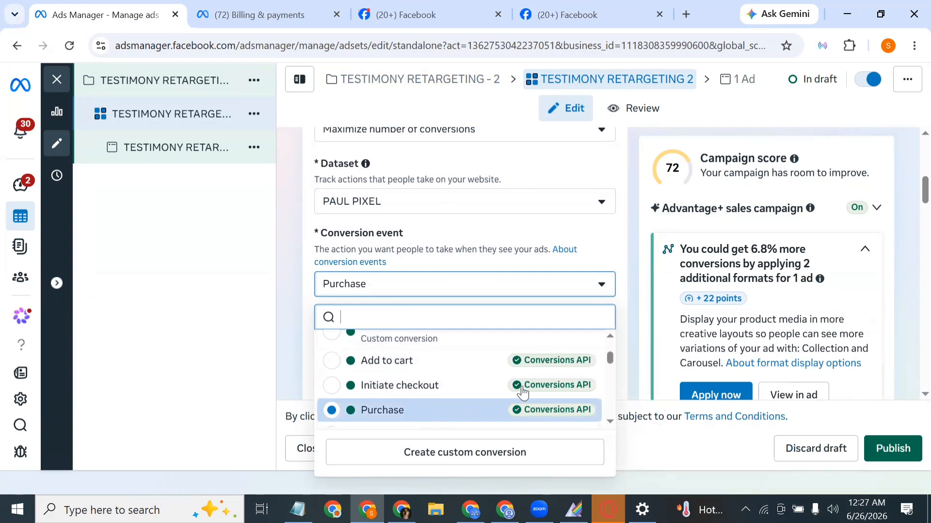
scroll(518, 390, "up", 2)
mouse_move(475, 378)
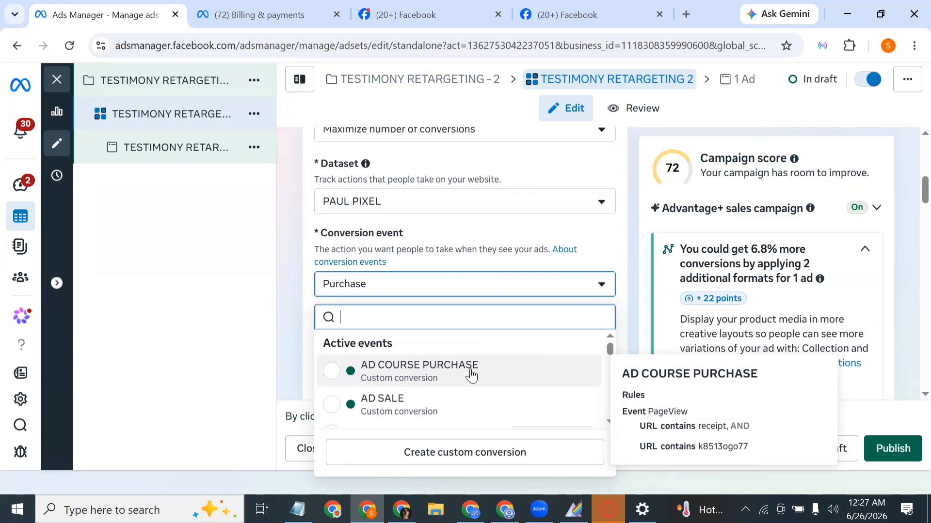
scroll(471, 376, "down", 5)
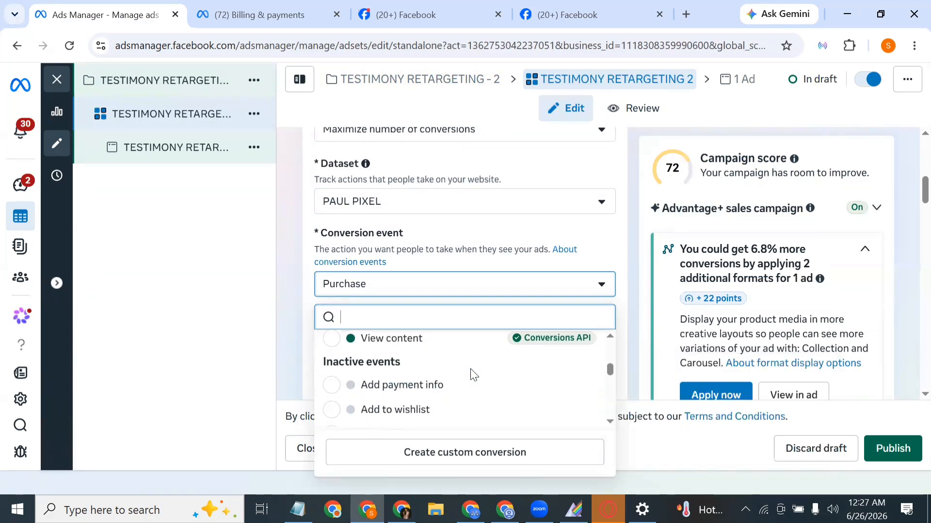
scroll(474, 375, "up", 2)
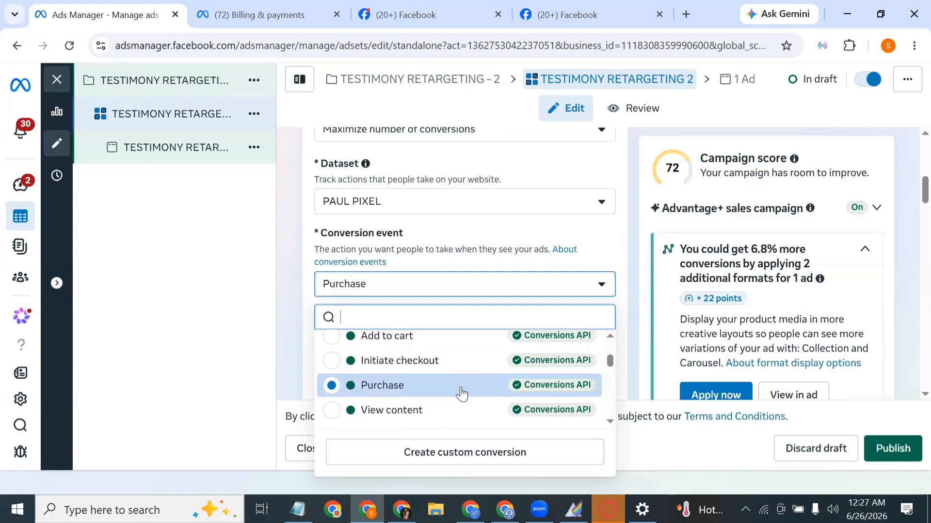
left_click(461, 394)
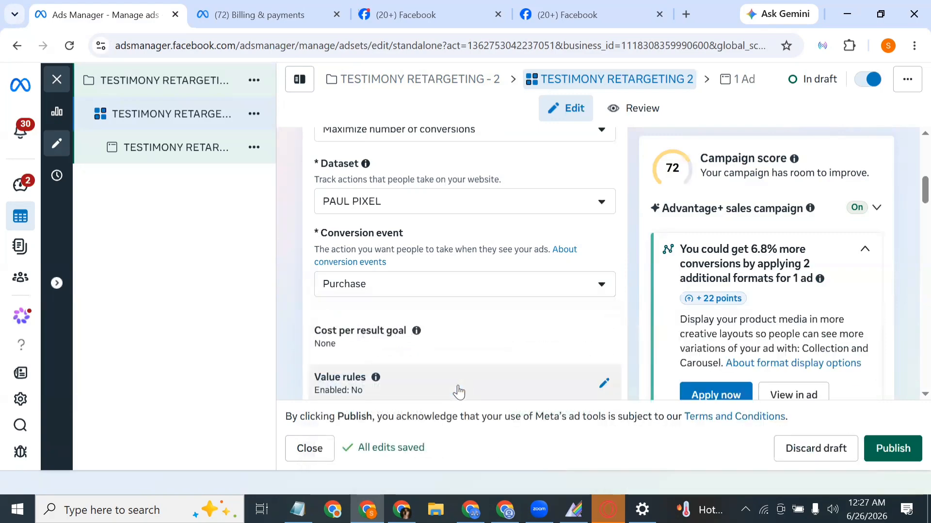
- Review the ad set's attribution settings, conversion count and delivery type
scroll(509, 285, "down", 3)
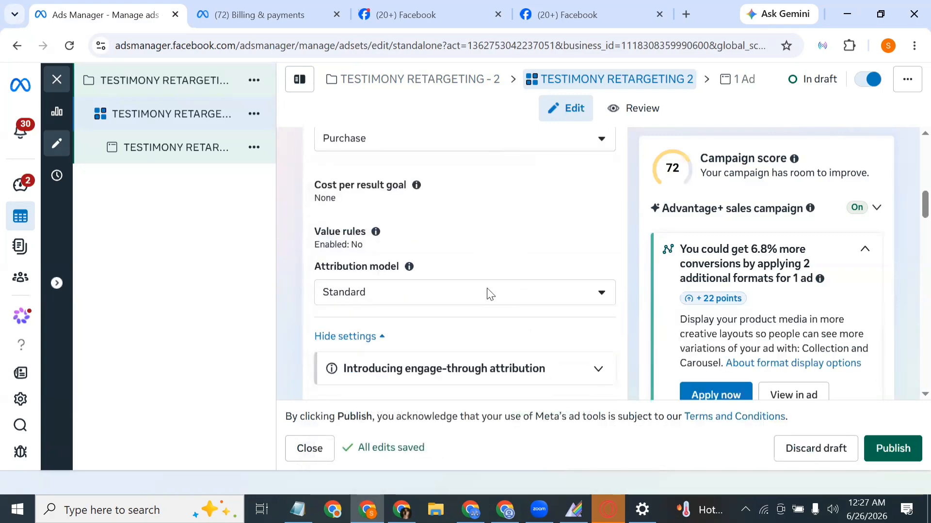
scroll(487, 294, "down", 5)
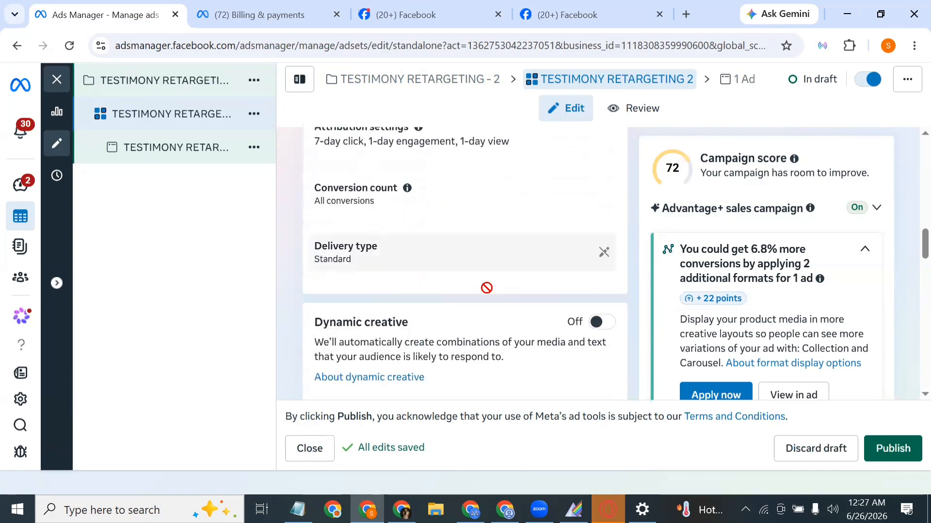
scroll(486, 291, "up", 3)
scroll(486, 290, "down", 3)
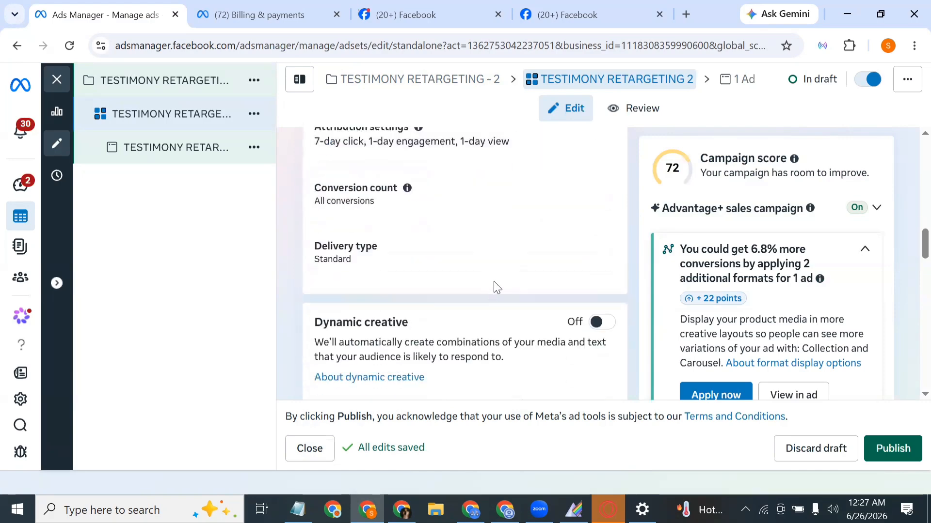
left_click(600, 194)
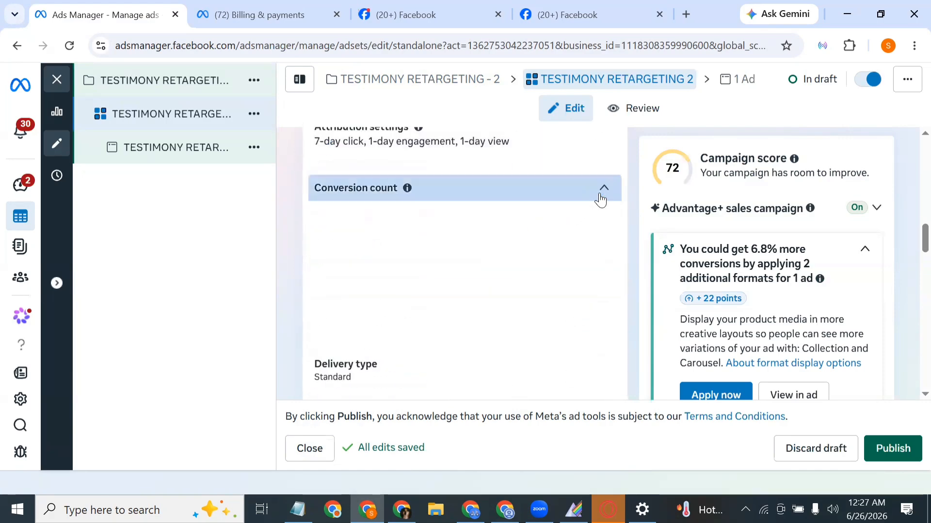
left_click(603, 188)
- Set the ad set's daily budget to 3,000 NGN
scroll(601, 206, "down", 5)
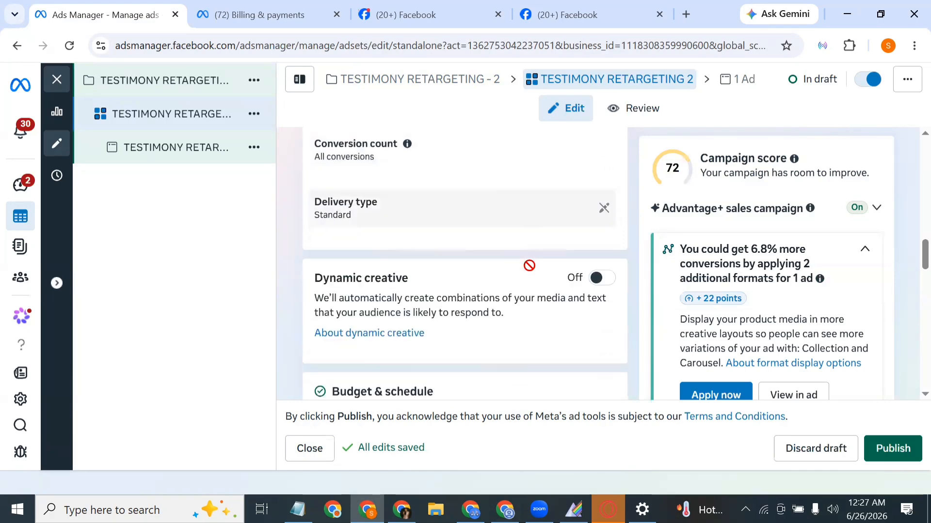
scroll(533, 243, "up", 4)
scroll(507, 291, "down", 3)
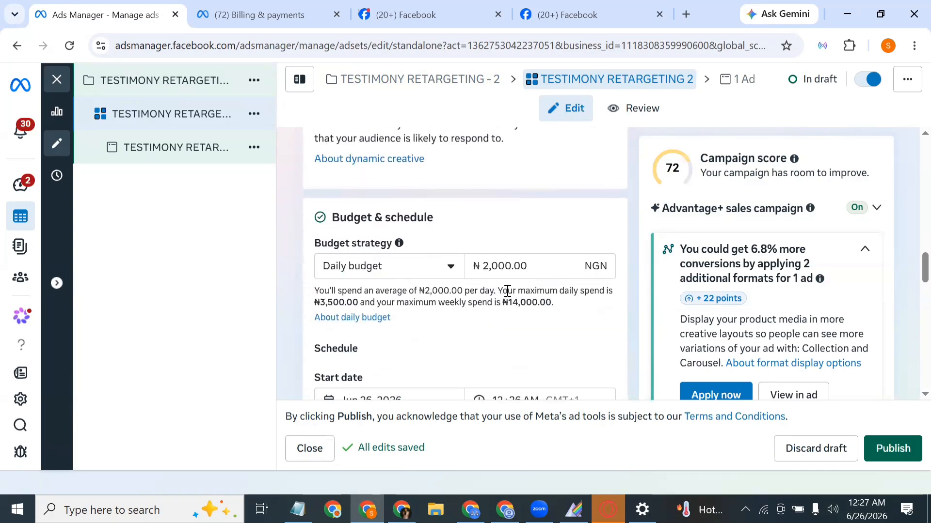
left_click(491, 267)
key("BackSpace")
type("3")
scroll(489, 267, "down", 2)
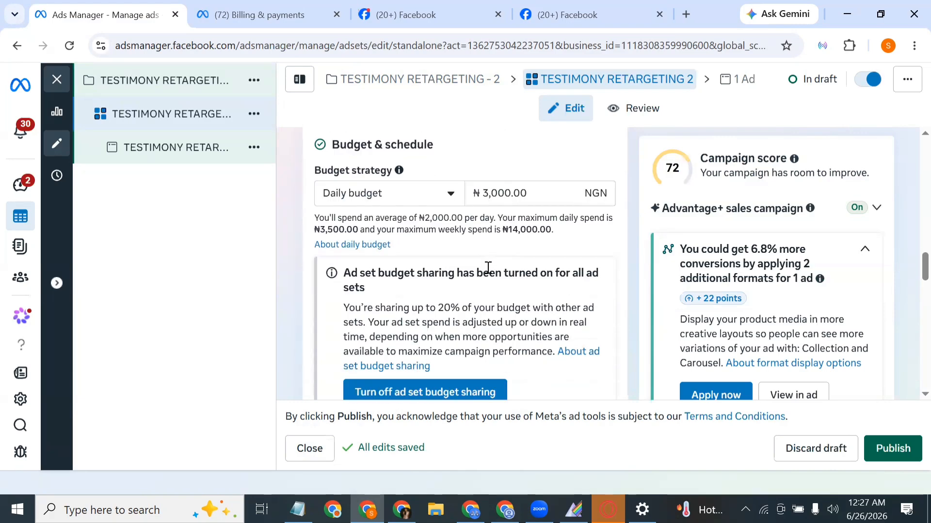
scroll(487, 269, "down", 5)
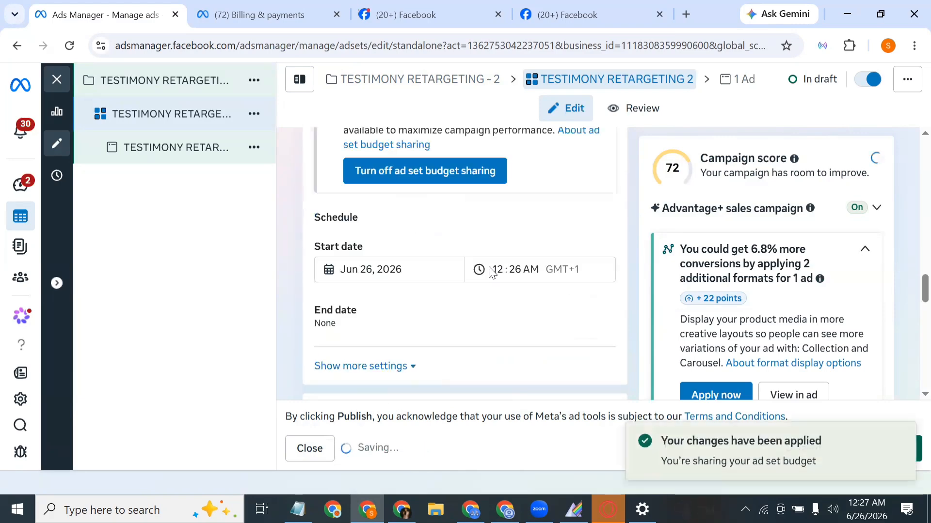
scroll(490, 269, "up", 5)
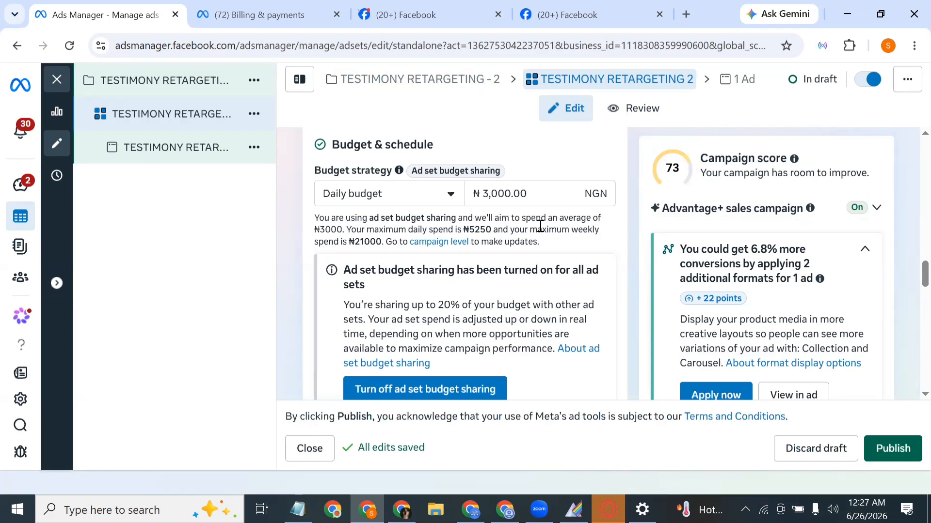
- Expand the settings for suggesting an audience in the ad set's Audience section
scroll(540, 227, "down", 5)
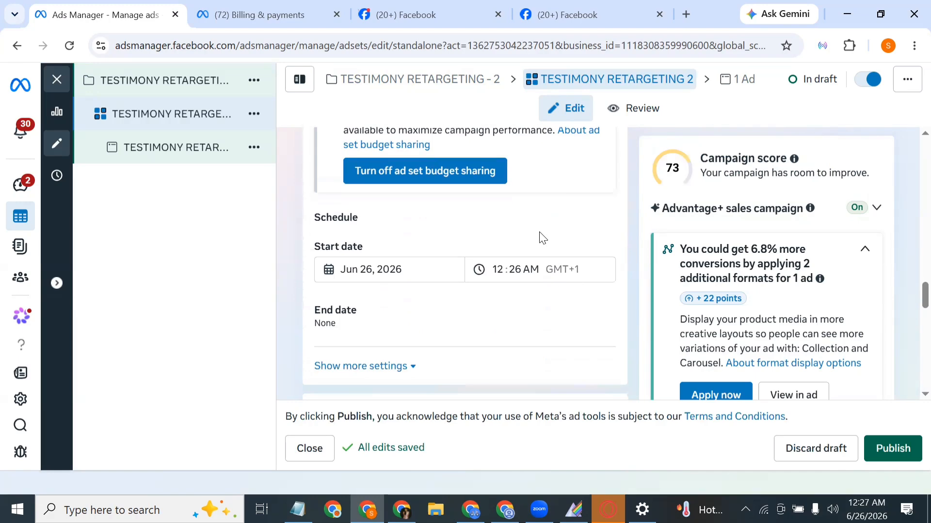
scroll(541, 238, "down", 5)
scroll(369, 201, "up", 3)
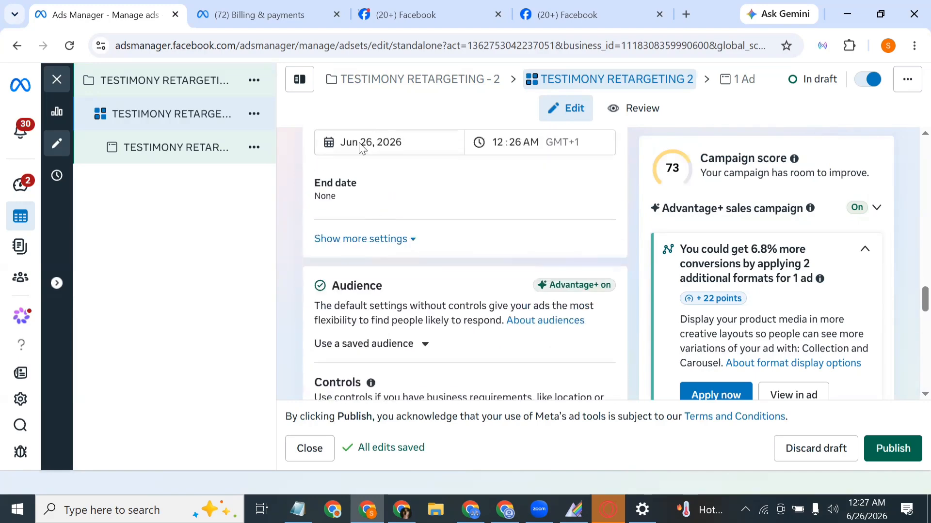
scroll(416, 214, "down", 5)
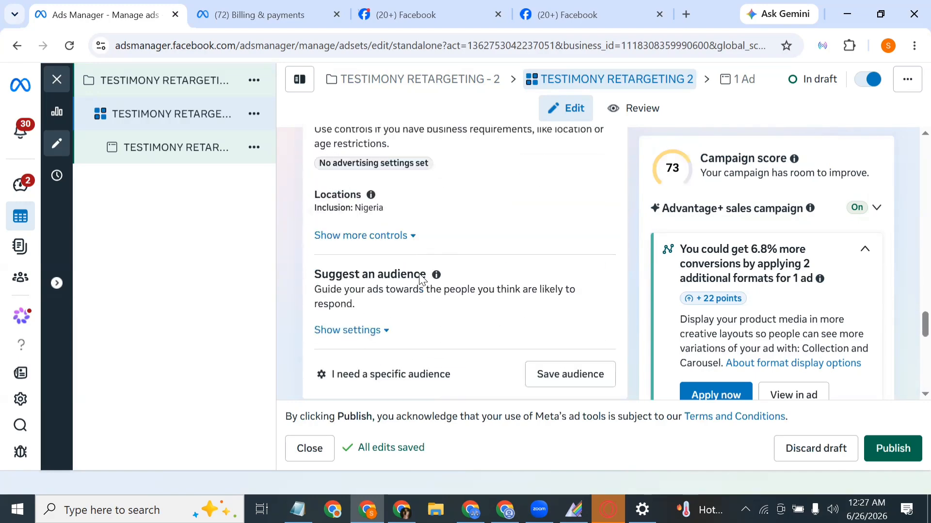
scroll(420, 279, "down", 2)
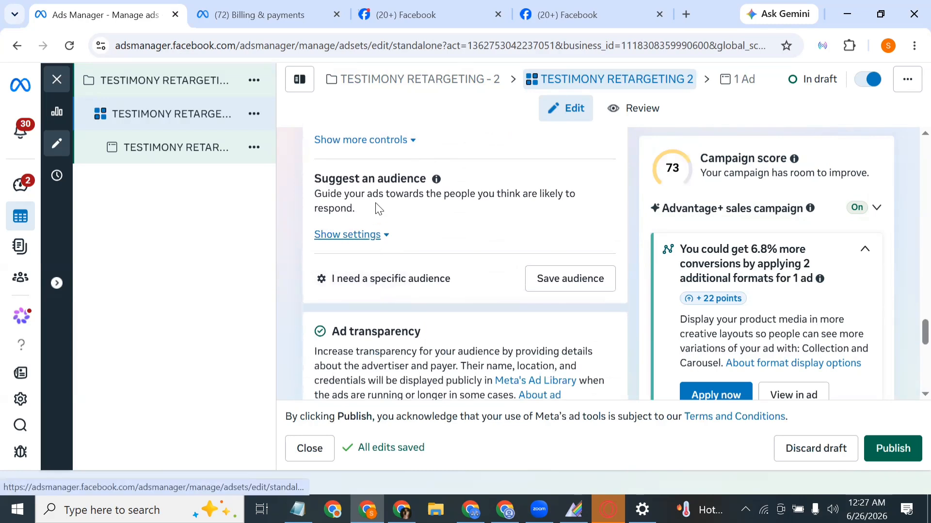
left_click(357, 236)
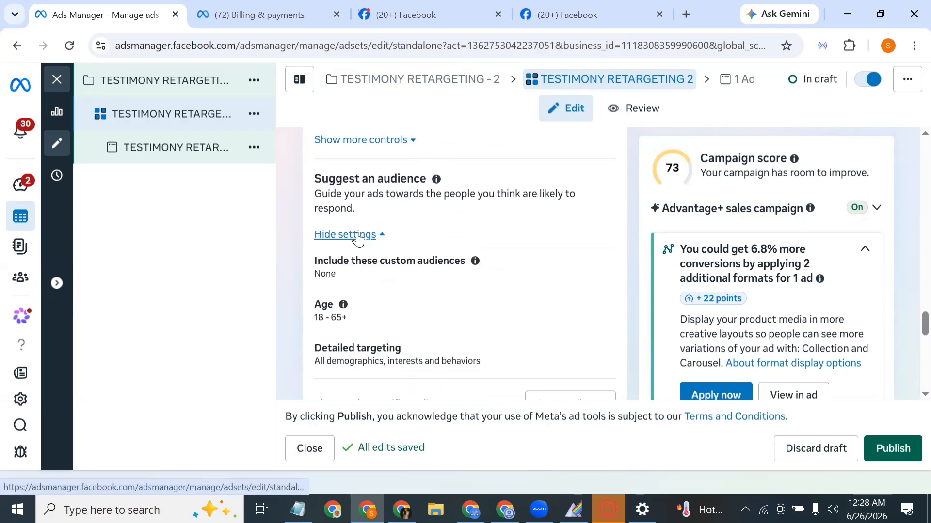
scroll(382, 305, "down", 1)
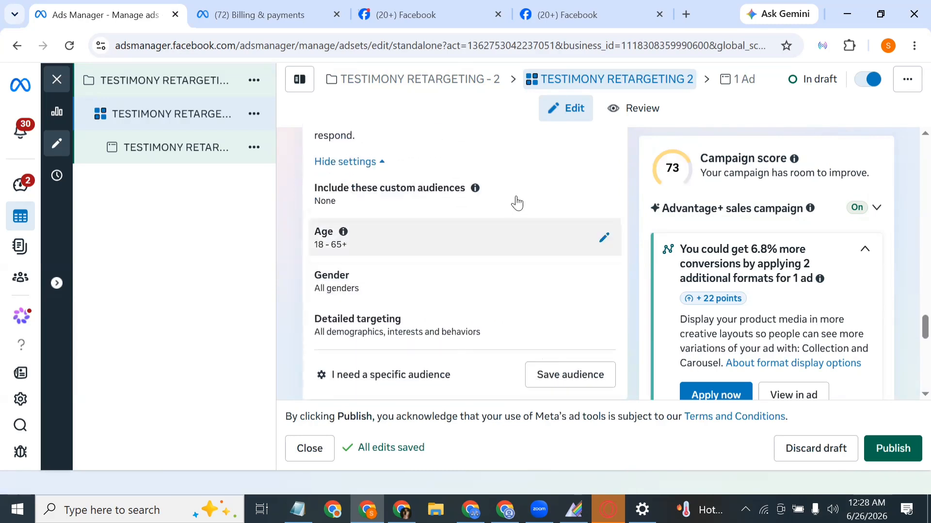
scroll(607, 202, "up", 4)
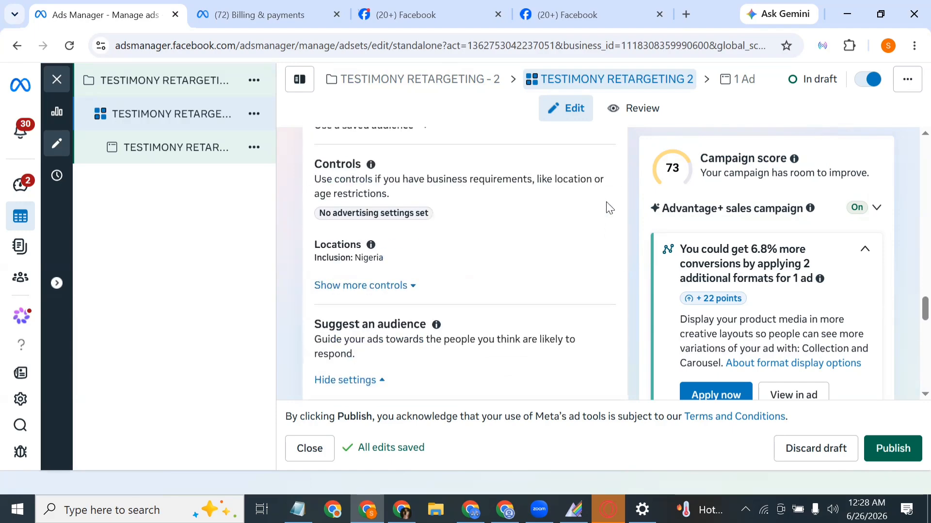
scroll(588, 237, "down", 4)
scroll(588, 237, "up", 1)
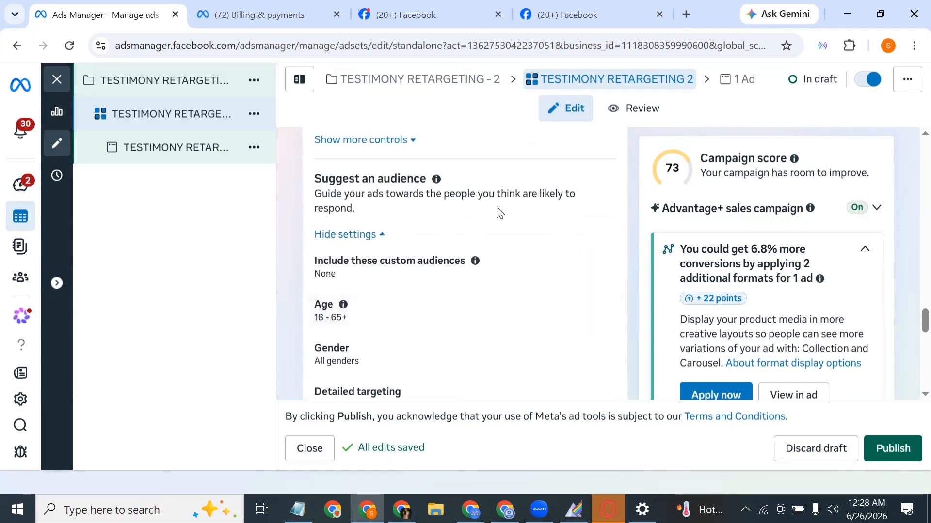
scroll(500, 212, "down", 2)
scroll(504, 264, "up", 1)
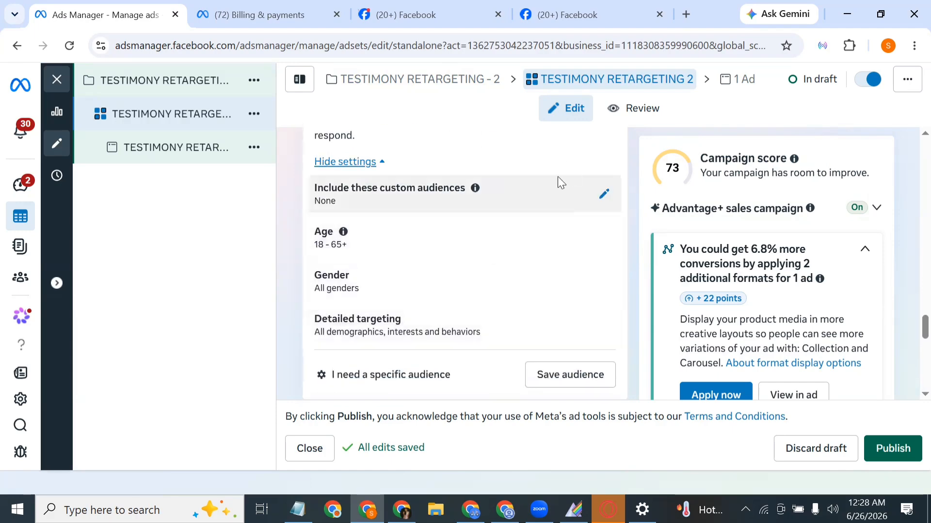
- Include the existing custom audience PIM PAGE ENGAGERS 365 in the ad set's audience suggestion
left_click(601, 194)
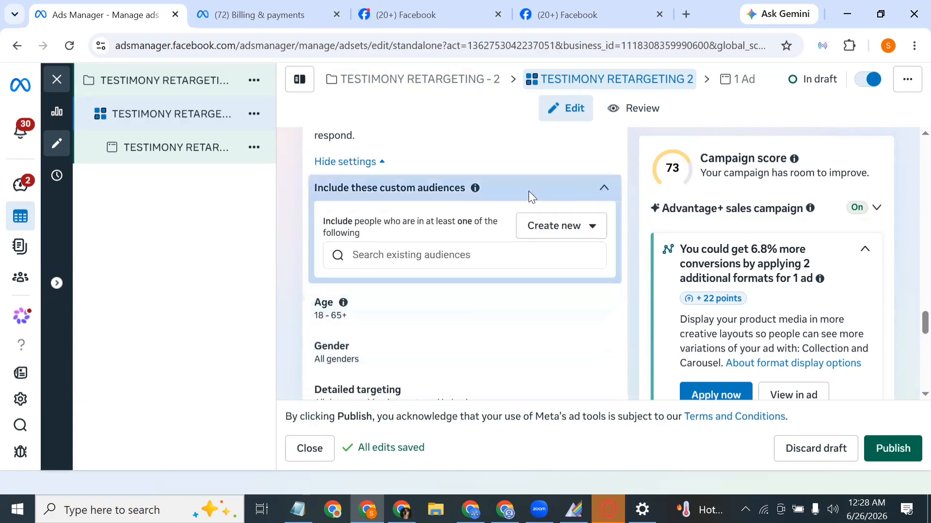
left_click(551, 257)
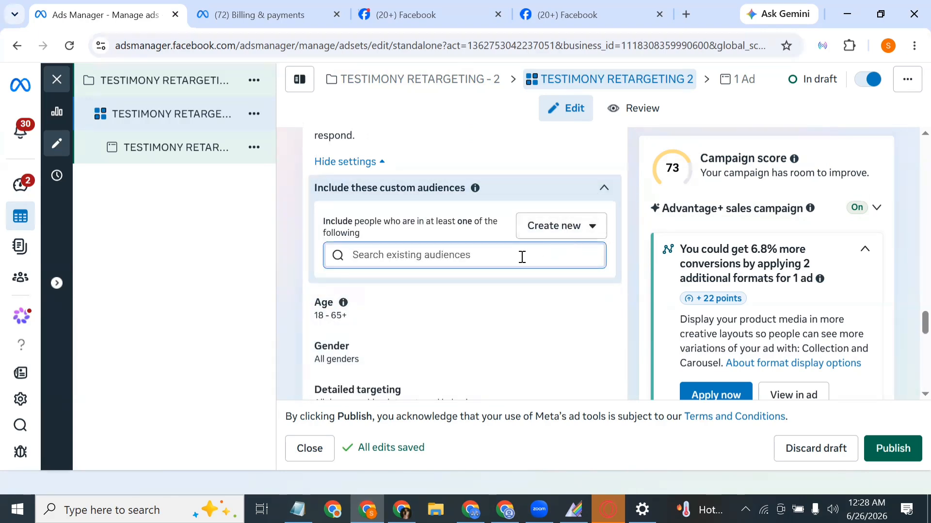
left_click(546, 254)
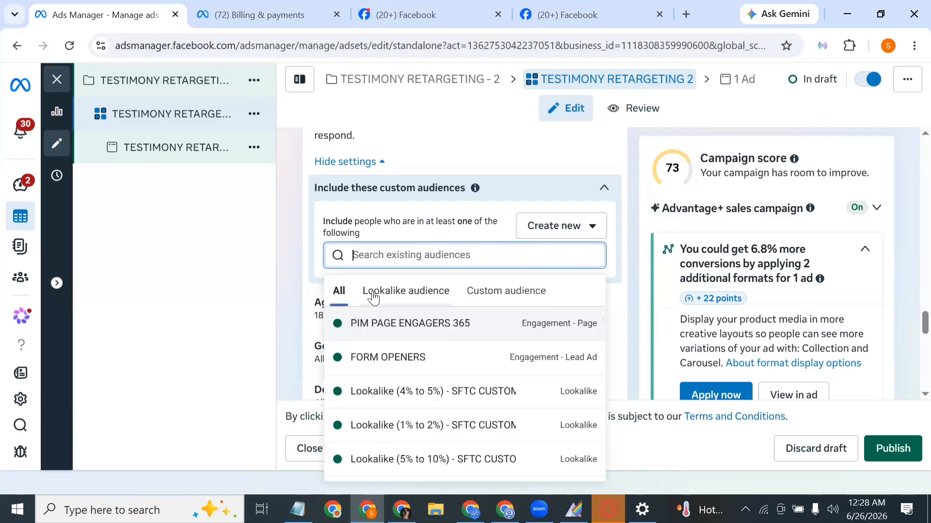
left_click(506, 303)
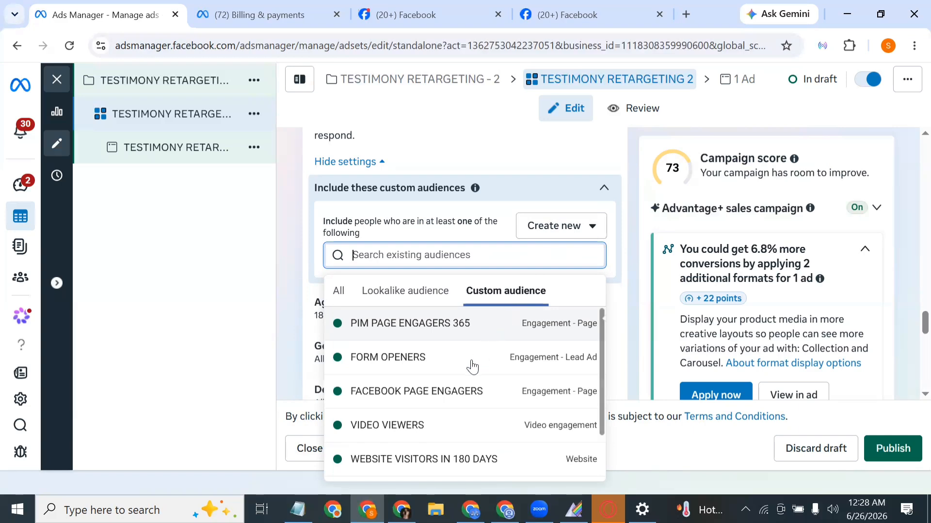
mouse_move(494, 363)
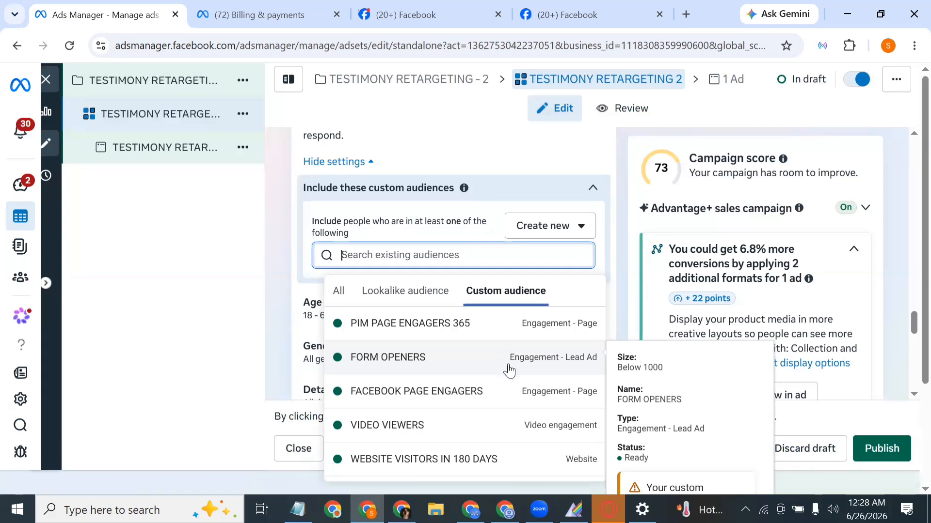
mouse_move(538, 344)
scroll(519, 374, "down", 2)
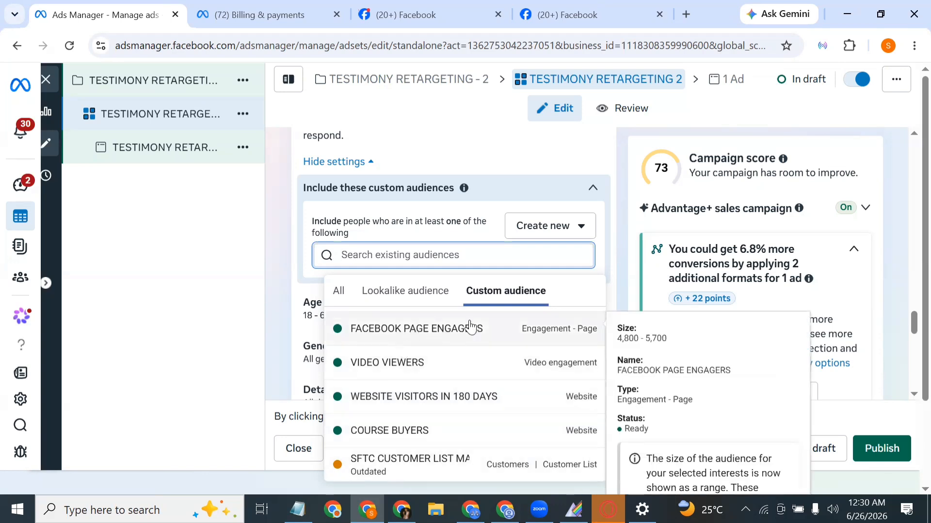
scroll(473, 327, "up", 2)
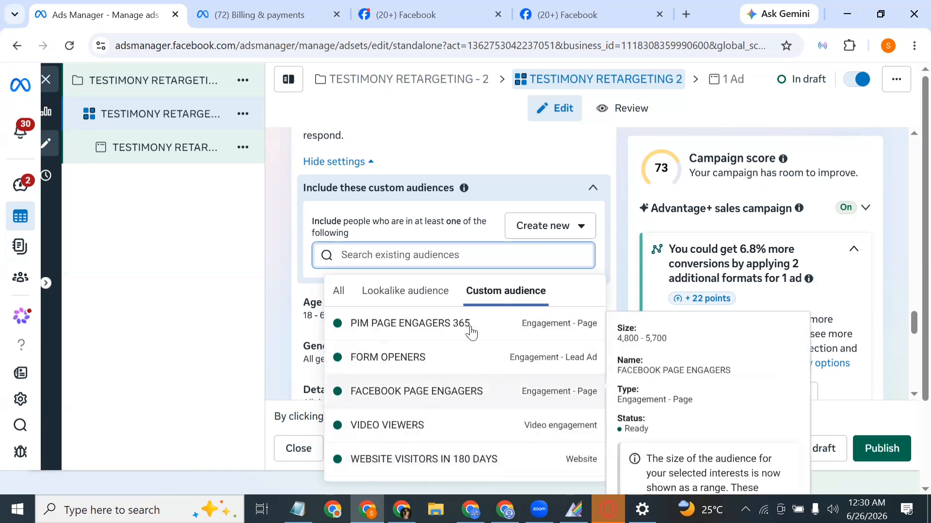
left_click(502, 339)
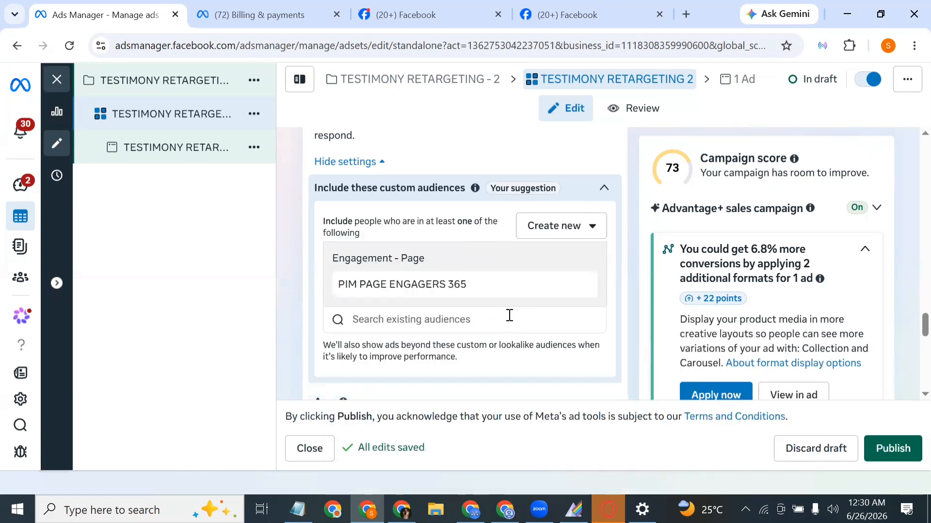
- Include the custom audiences FORM OPENERS, VIDEO VIEWERS and WEBSITE VISITORS IN 180 DAYS in the ad set's audience suggestion
left_click(512, 320)
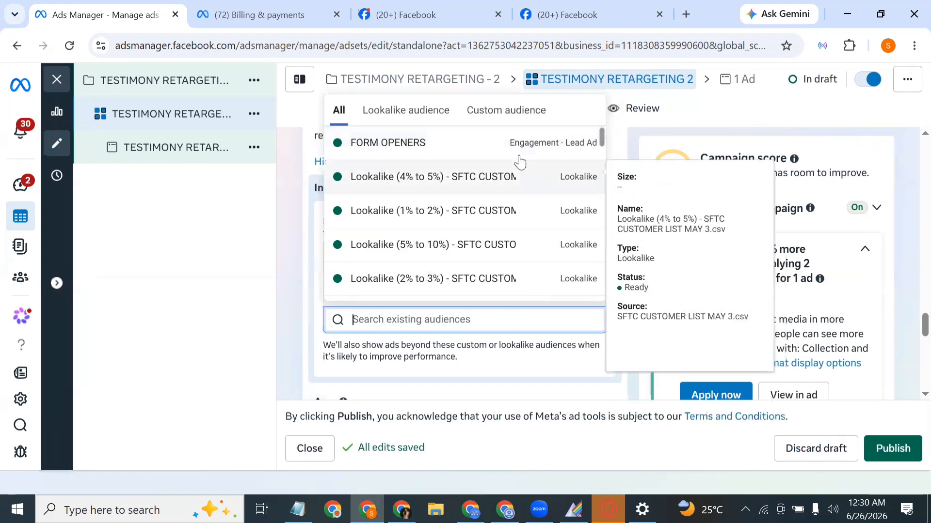
left_click(492, 114)
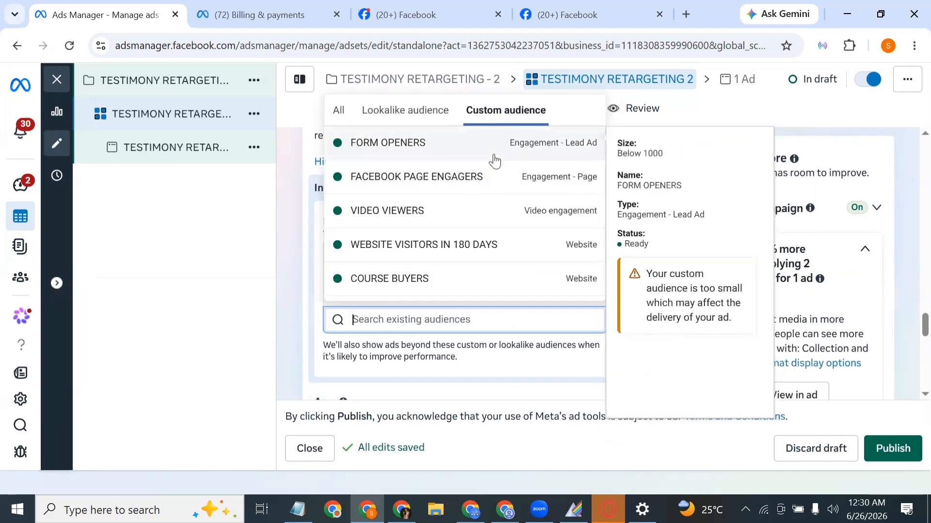
left_click(492, 159)
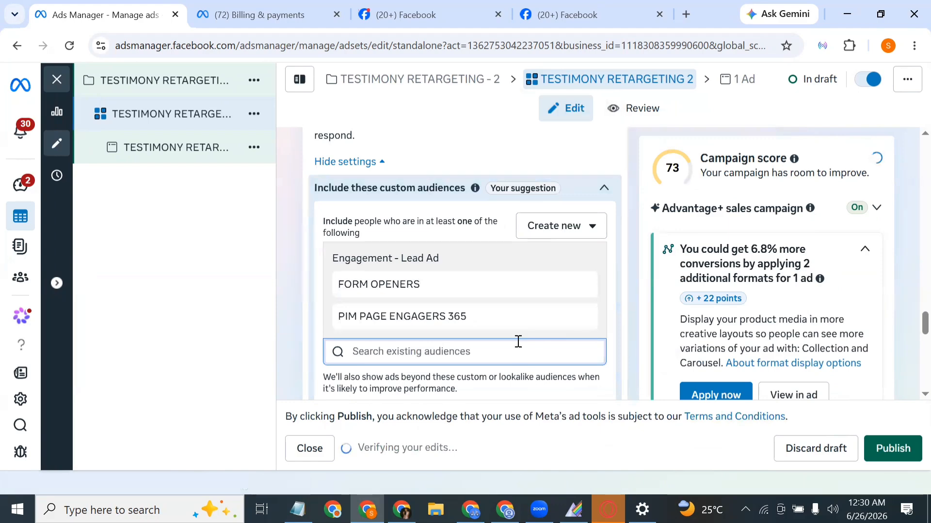
left_click(517, 345)
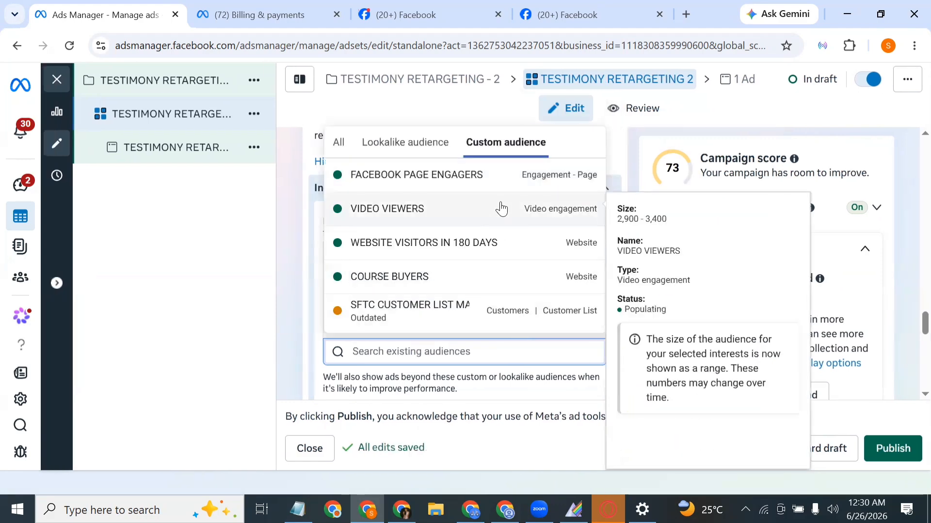
left_click(504, 208)
scroll(516, 262, "down", 1)
left_click(514, 310)
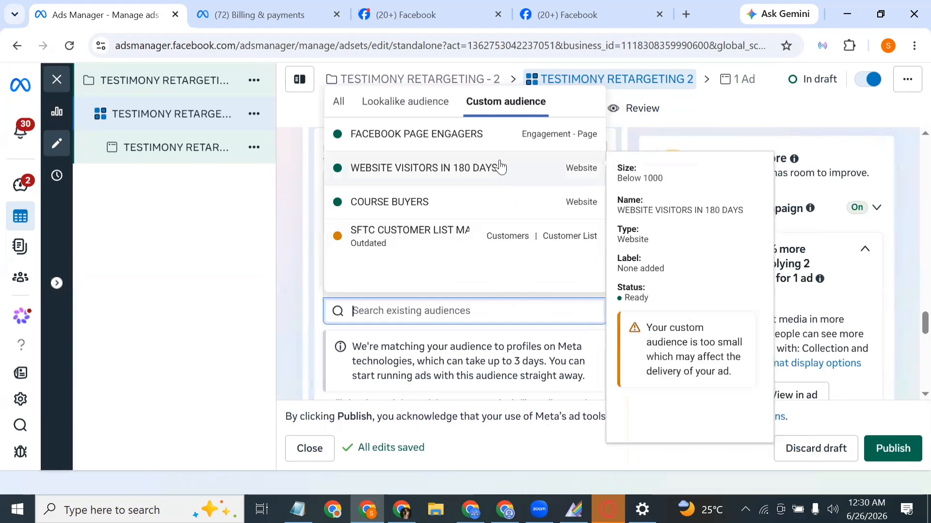
left_click(499, 167)
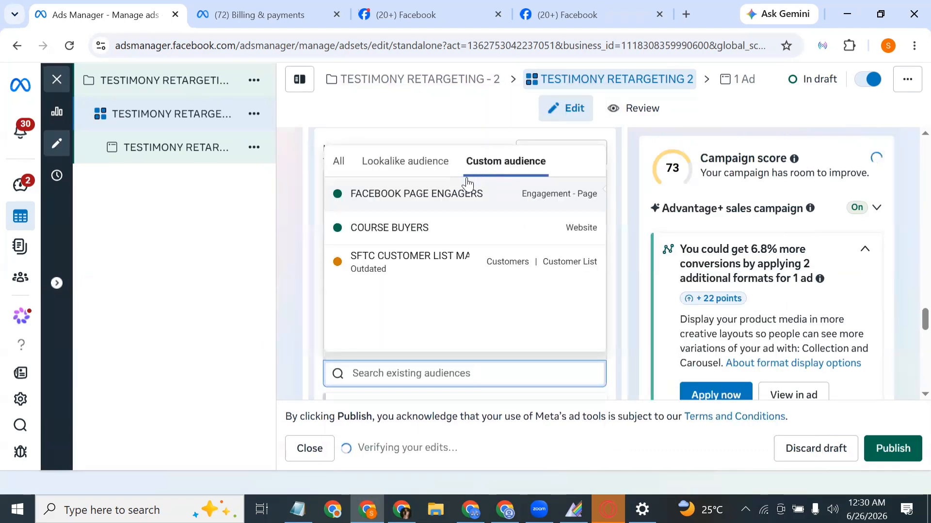
mouse_move(505, 245)
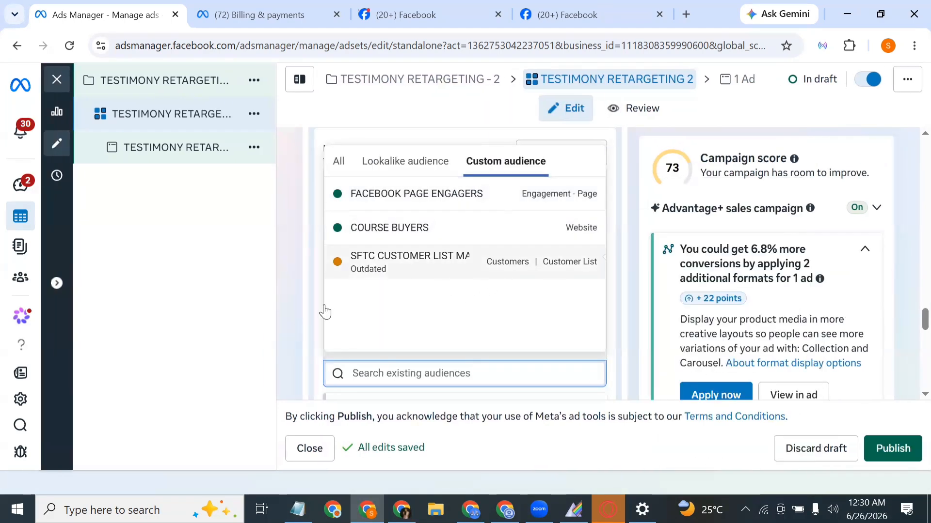
left_click(311, 292)
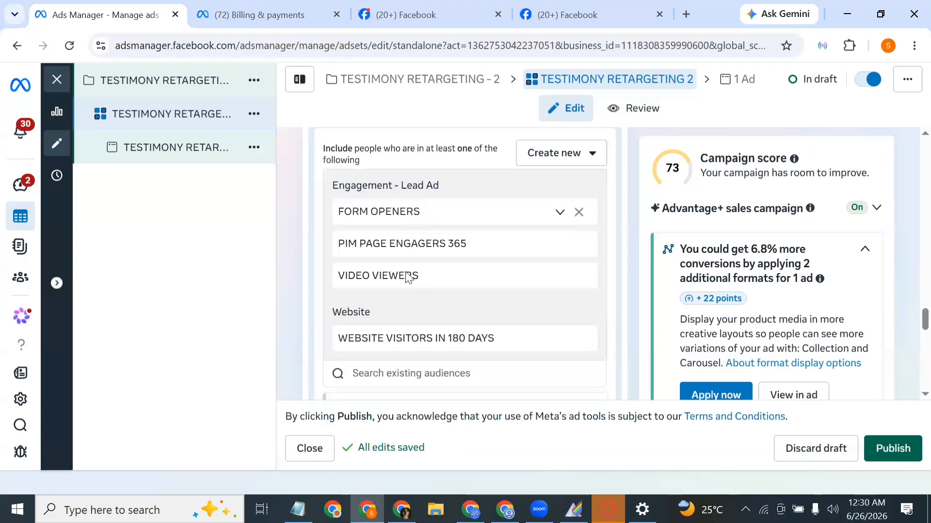
- Show the ad set's estimated audience size and check the list of included custom audiences
scroll(727, 339, "down", 6)
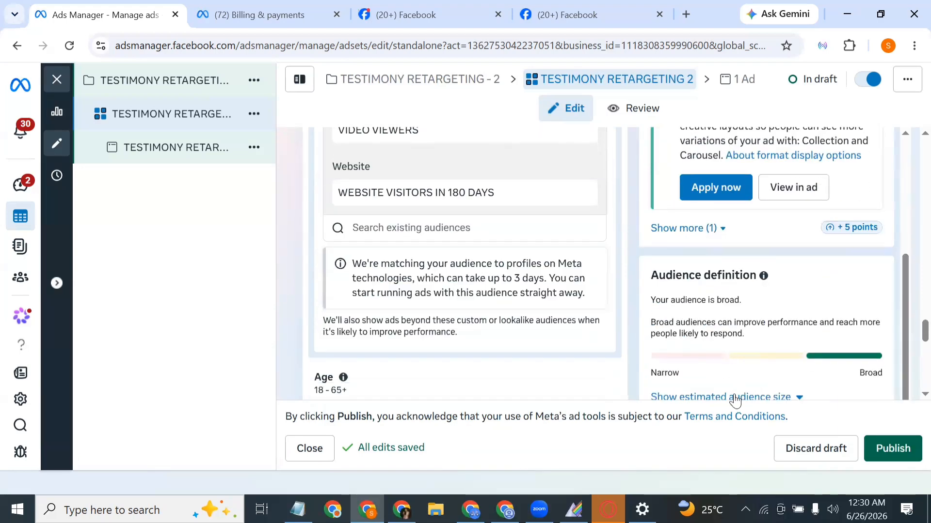
left_click(736, 397)
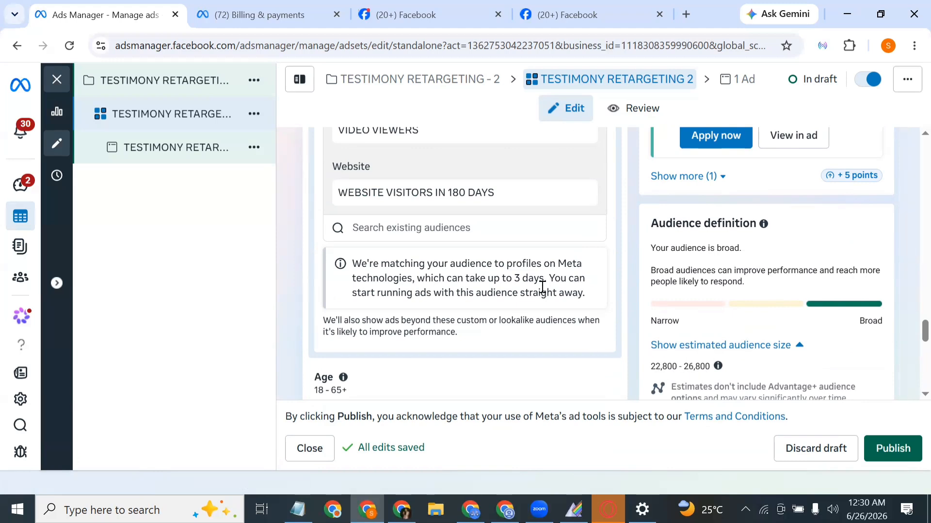
scroll(542, 287, "up", 5)
scroll(529, 299, "down", 2)
mouse_move(530, 270)
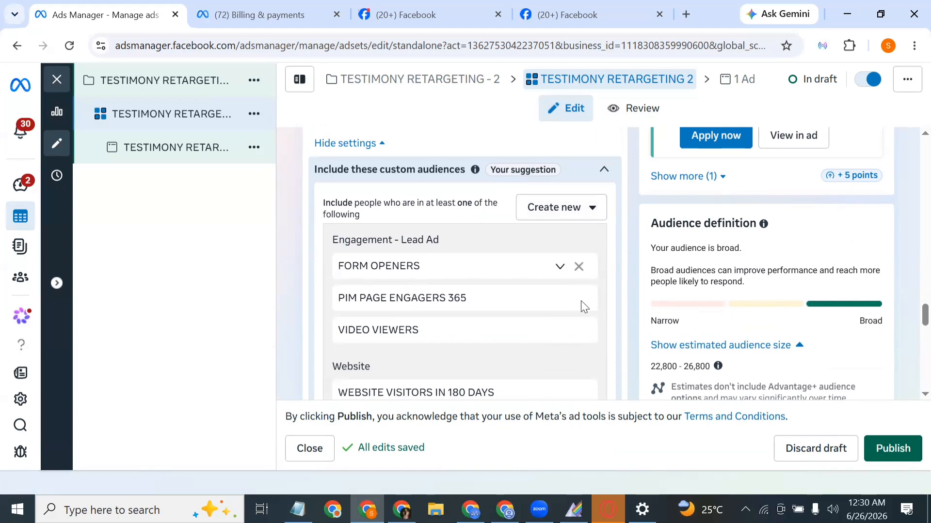
scroll(502, 318, "down", 2)
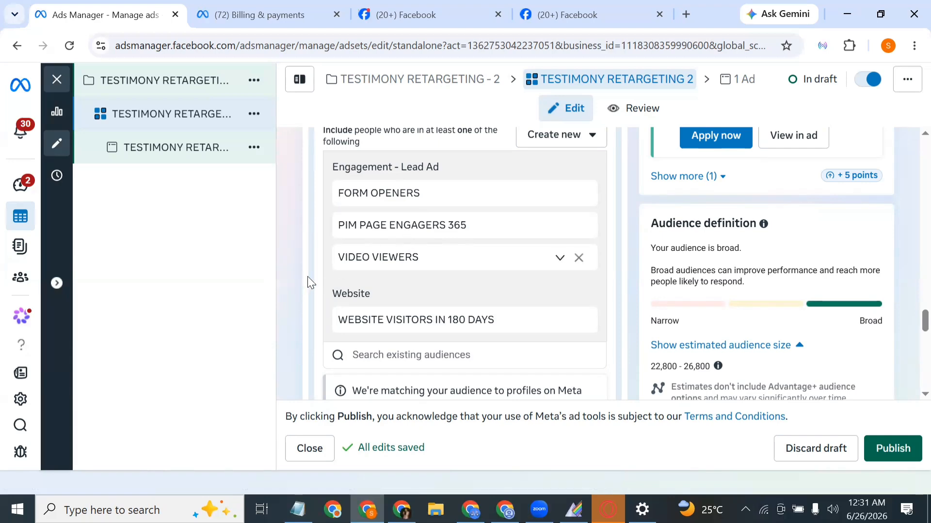
- Open the ad set's detailed targeting and add the Economics interest from Business and industry
scroll(460, 320, "down", 5)
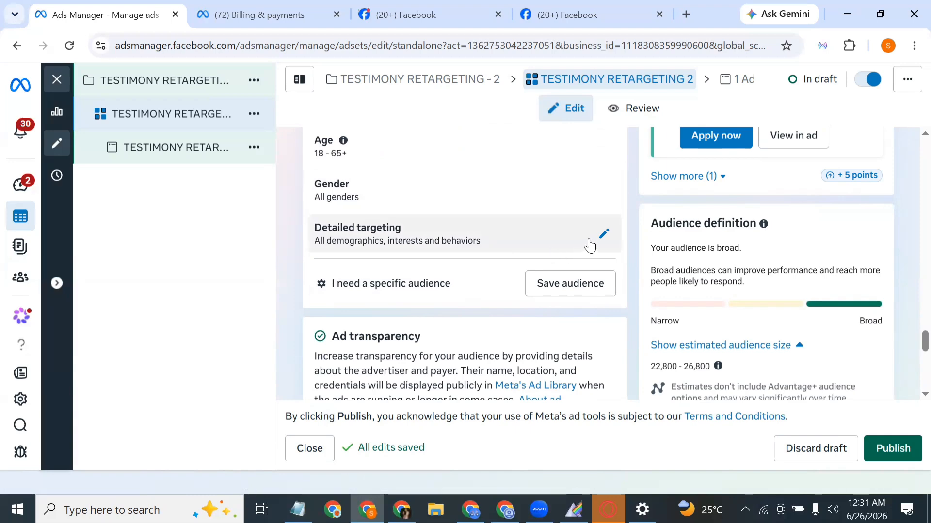
scroll(447, 272, "down", 5)
scroll(485, 213, "up", 6)
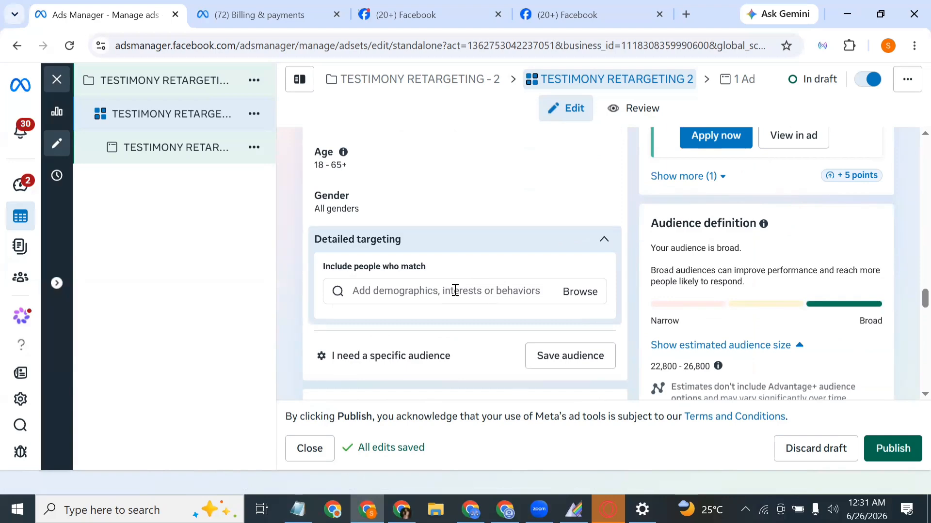
scroll(458, 305, "down", 6)
scroll(453, 266, "up", 3)
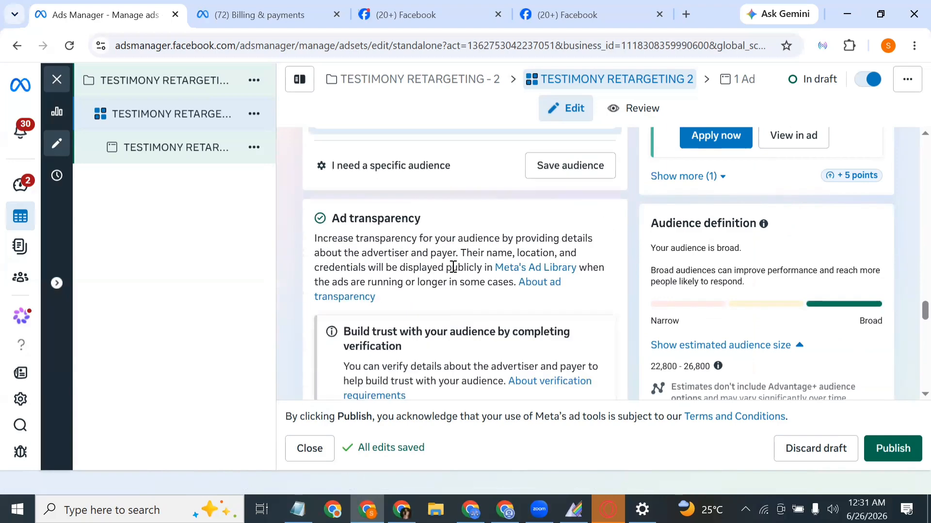
left_click(471, 143)
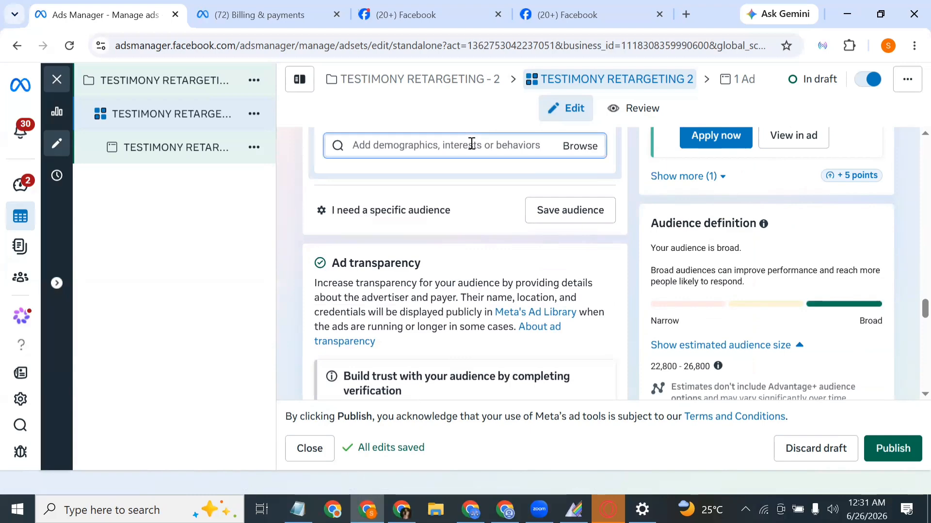
left_click(324, 213)
- Exclude Audience Network from the ad set's placement platforms to compare the audience estimate, and include it again
scroll(416, 271, "down", 10)
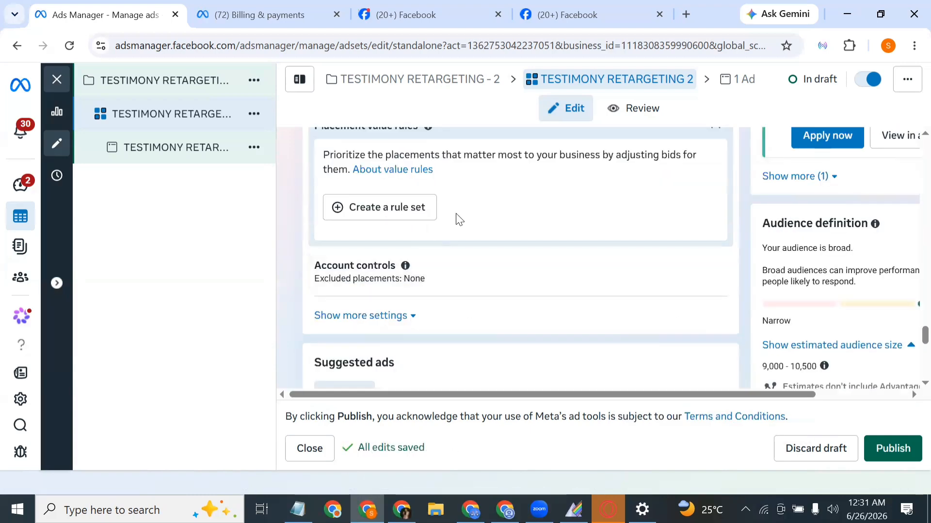
scroll(478, 233, "down", 5)
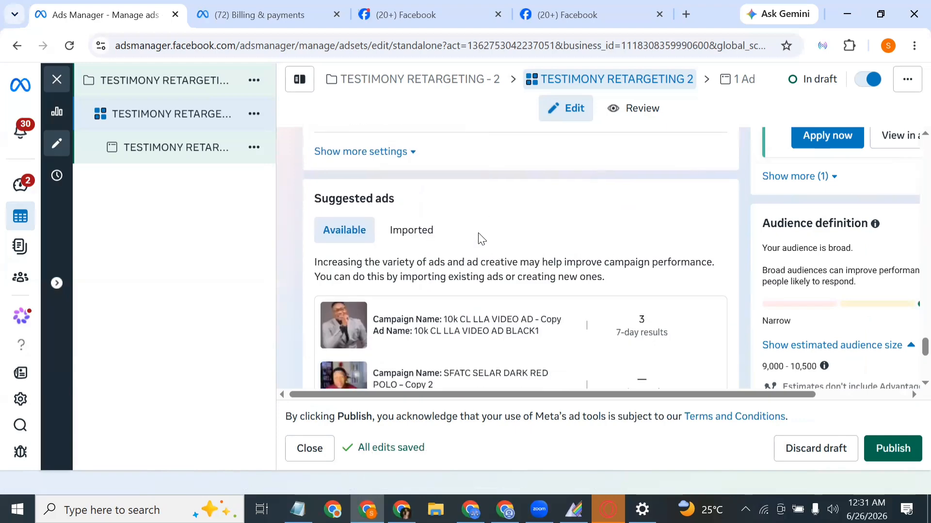
scroll(411, 264, "down", 4)
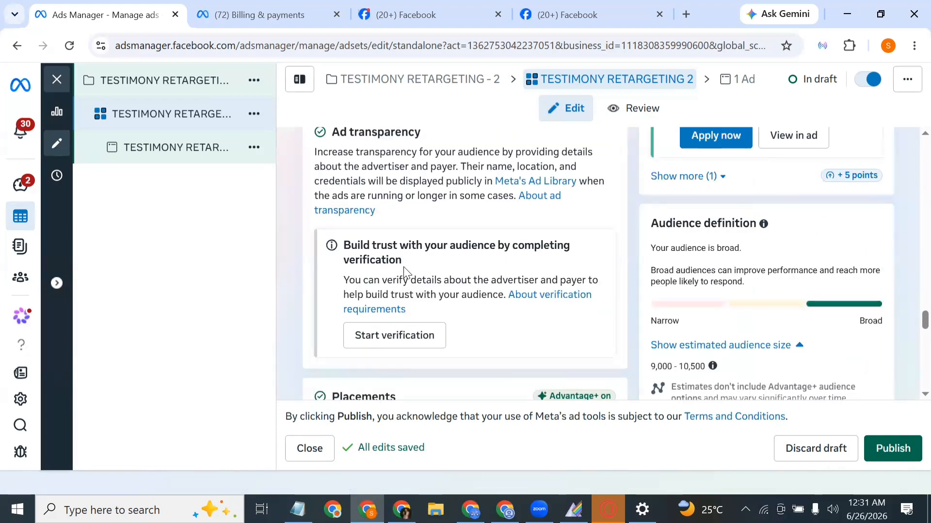
scroll(404, 272, "down", 5)
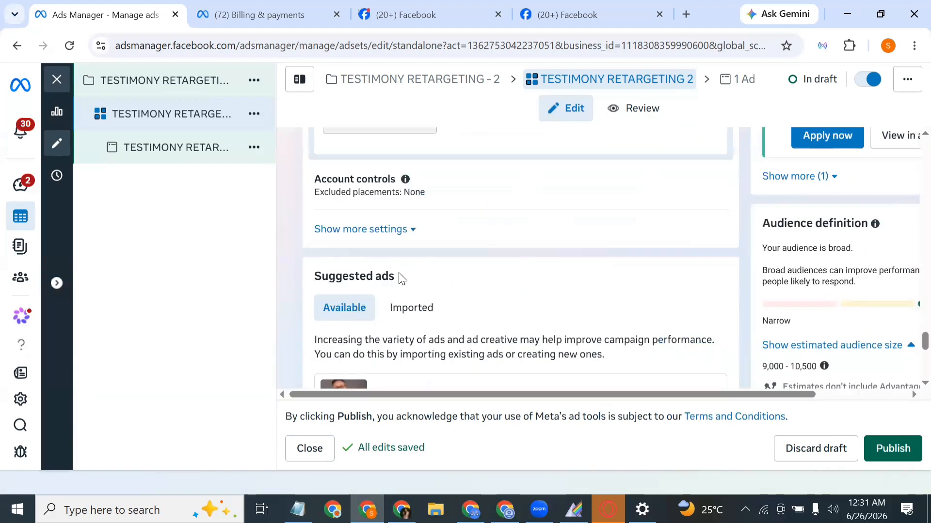
left_click(345, 229)
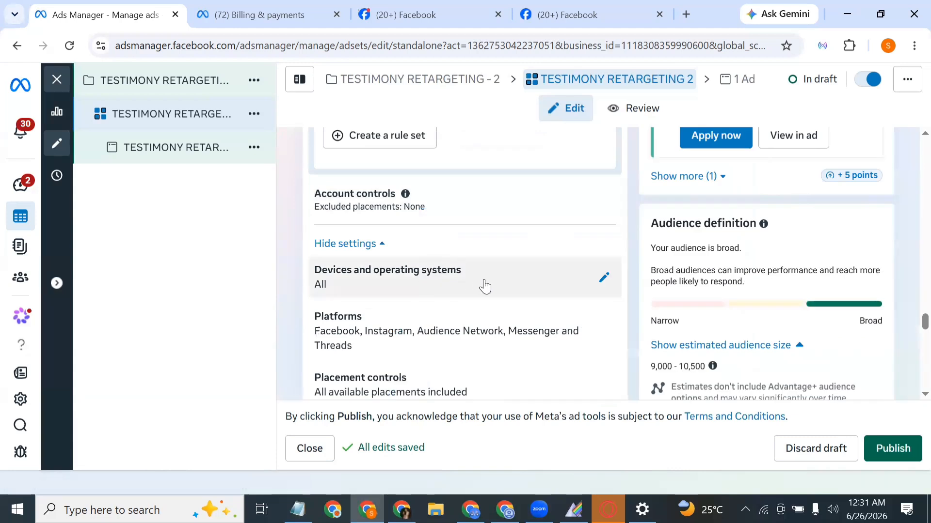
left_click(601, 329)
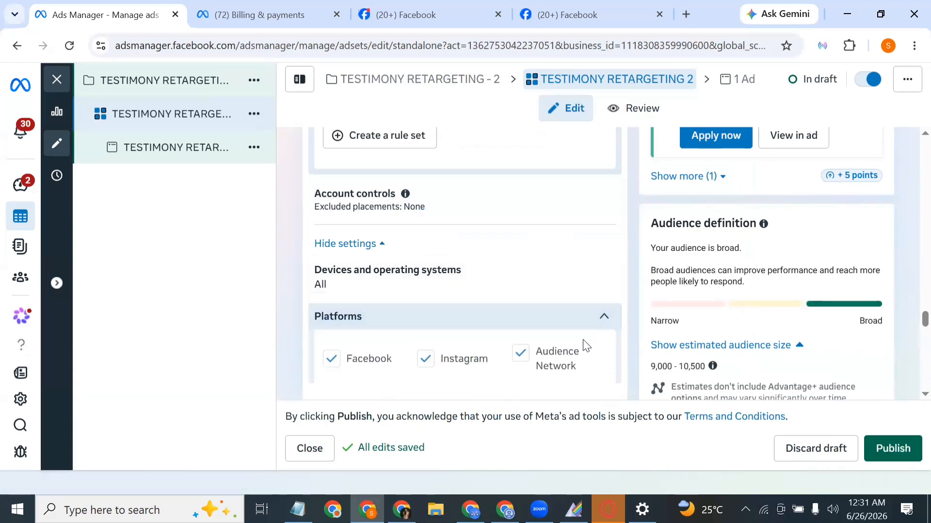
scroll(492, 364, "down", 3)
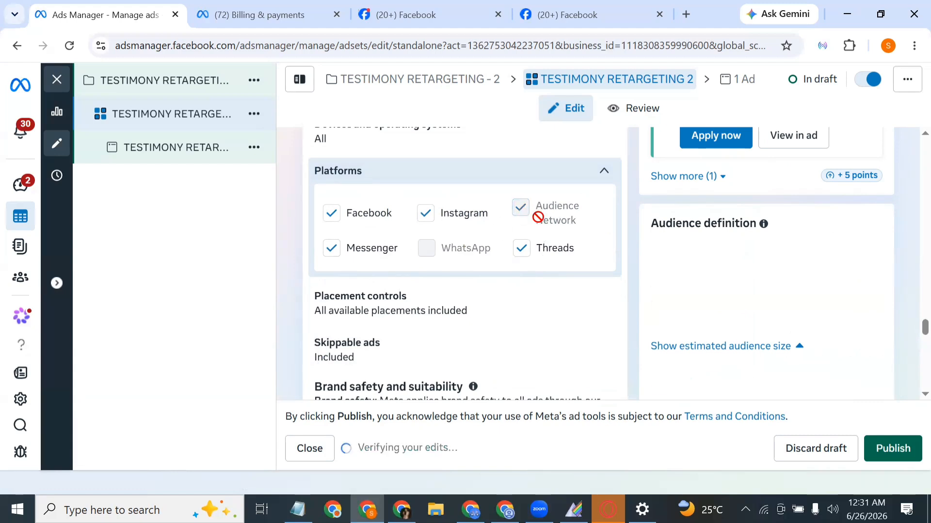
left_click(538, 221)
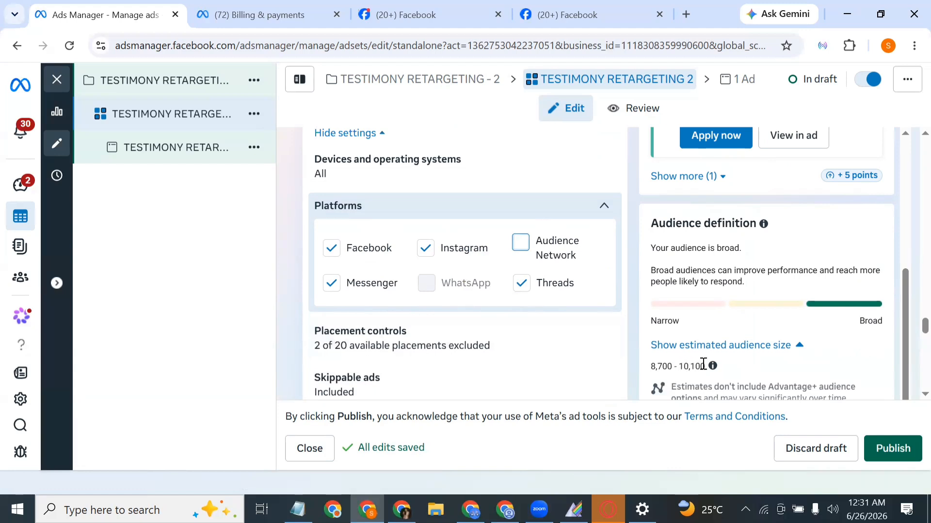
left_click(527, 250)
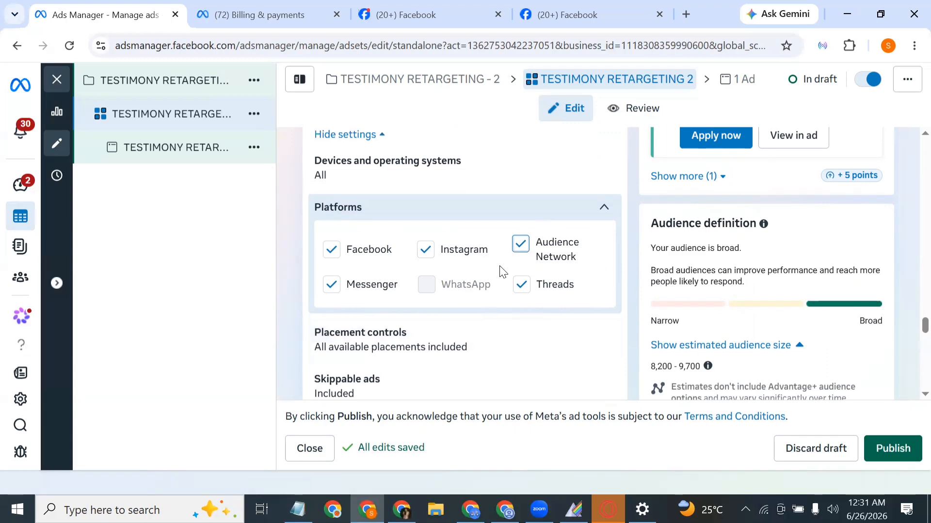
- Remove the Economics interest from the ad set's detailed targeting and show the estimated audience size again
scroll(502, 271, "up", 3)
scroll(502, 272, "down", 15)
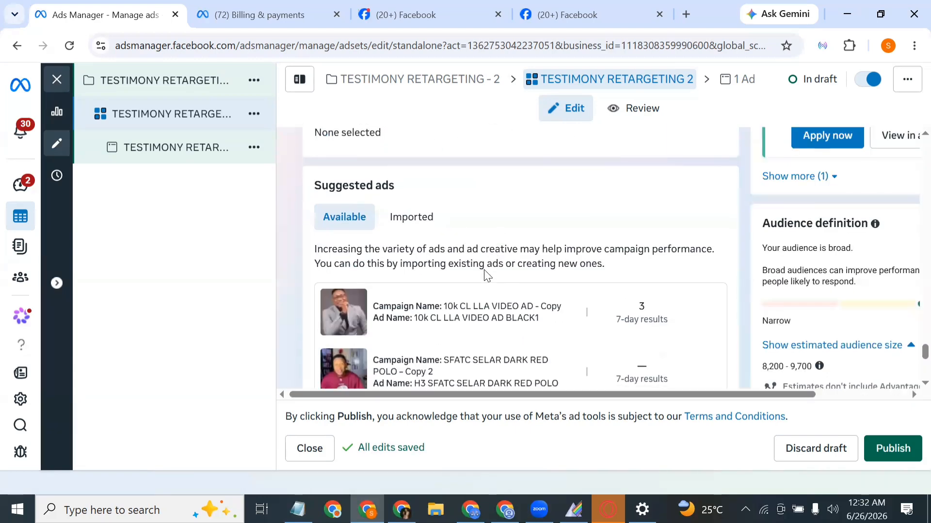
scroll(528, 279, "up", 5)
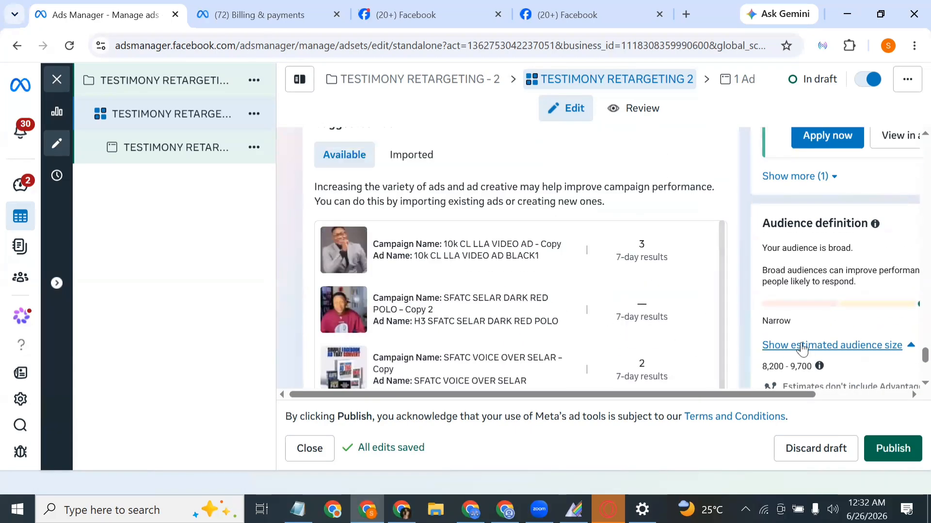
scroll(805, 347, "up", 1)
scroll(525, 250, "up", 5)
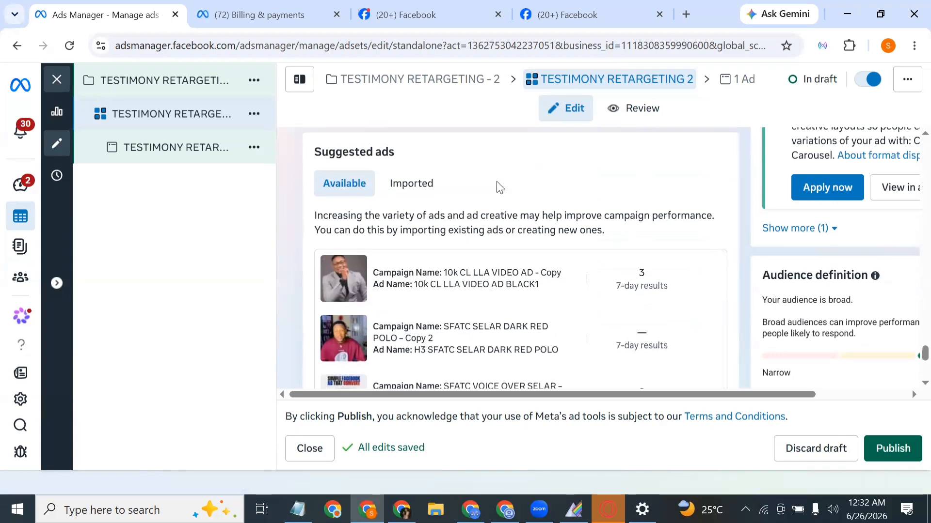
scroll(525, 250, "up", 10)
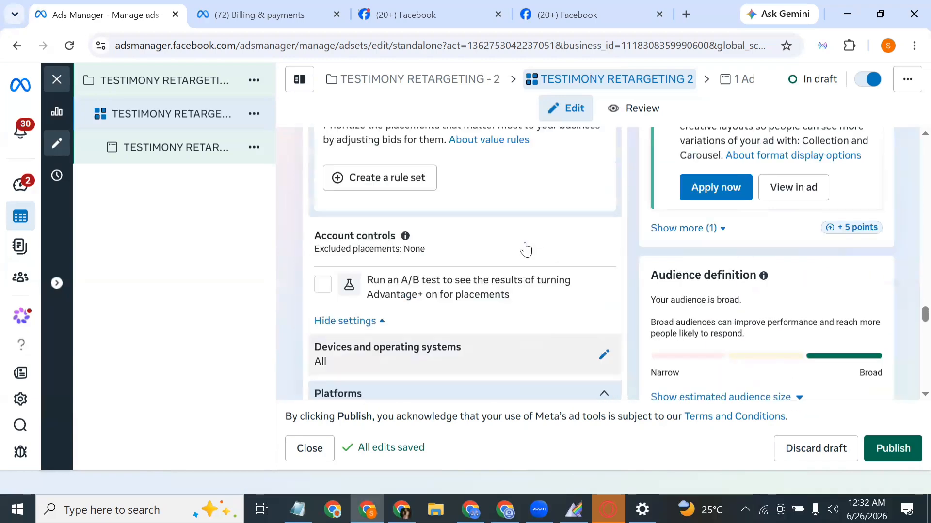
scroll(526, 242, "up", 10)
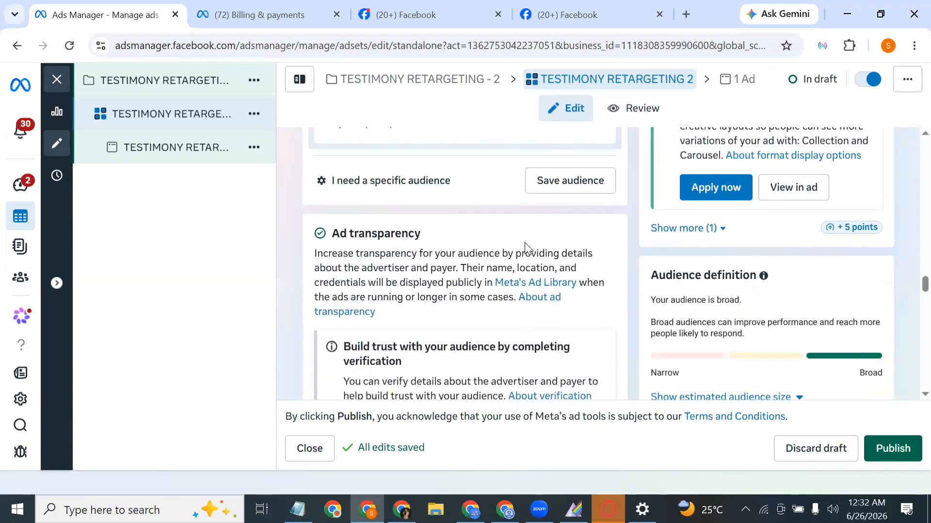
scroll(528, 249, "up", 3)
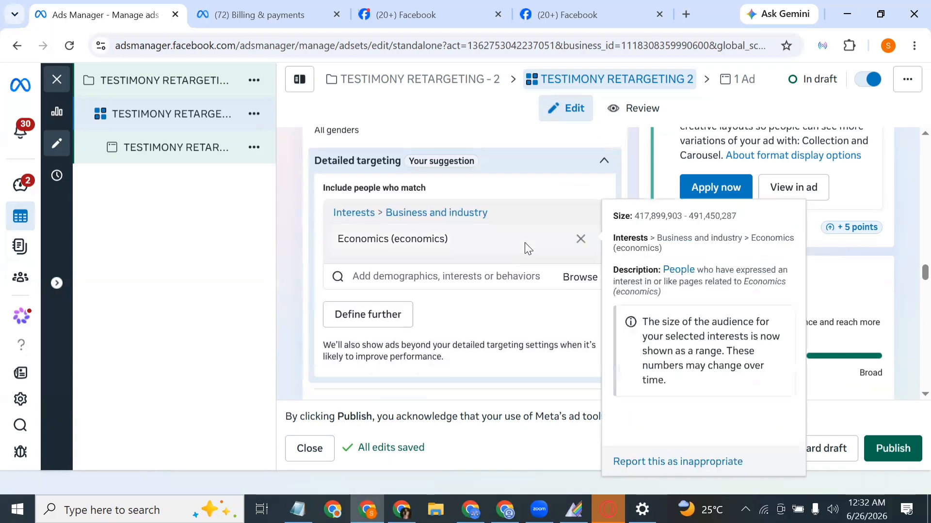
left_click(581, 241)
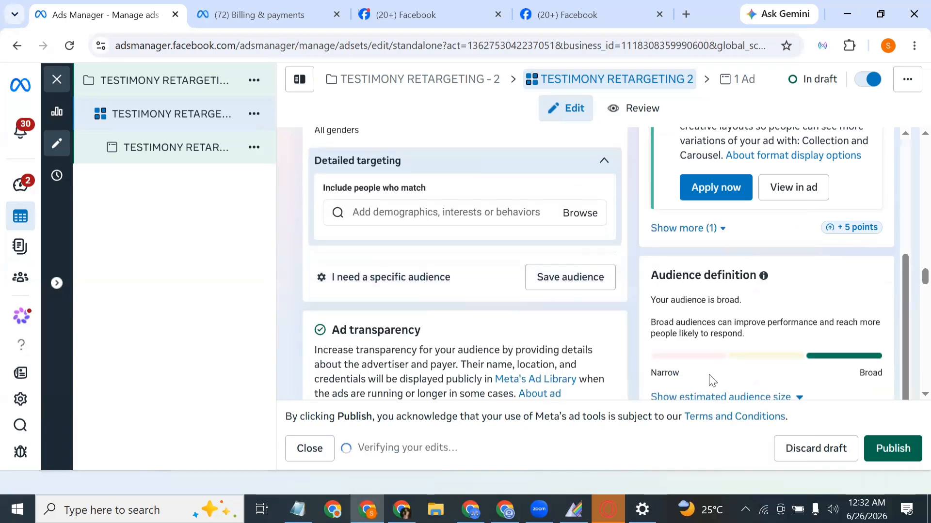
scroll(714, 383, "down", 5)
left_click(716, 395)
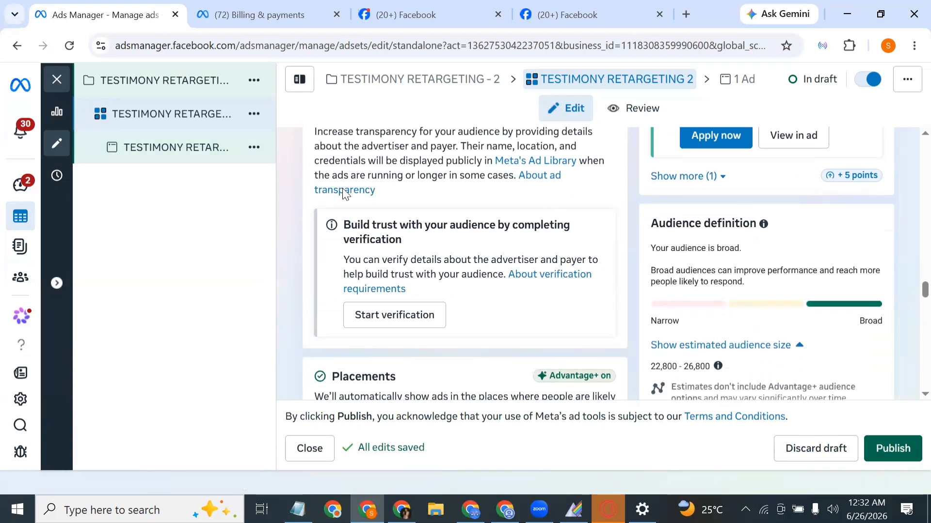
- Open the ad under the duplicated TESTIMONY RETARGETING campaign and review its identity and ad setup sections
left_click(186, 140)
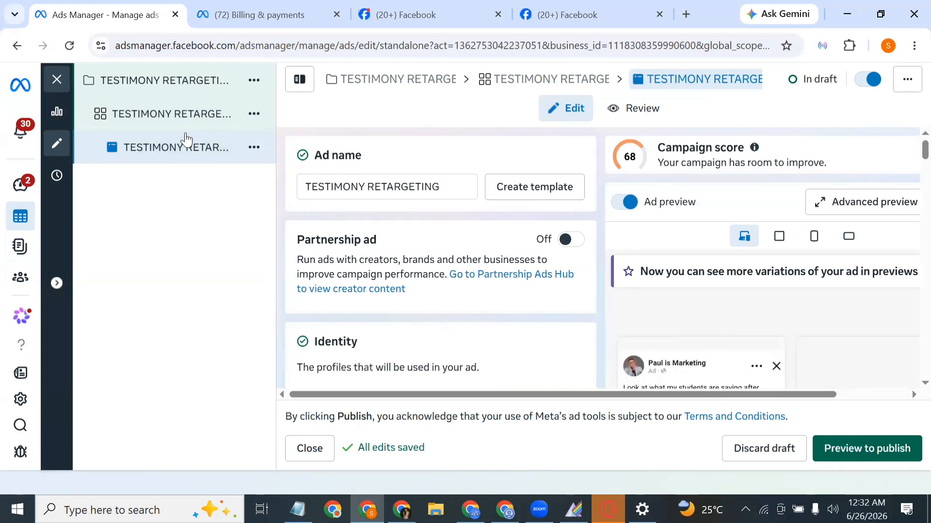
scroll(441, 264, "down", 5)
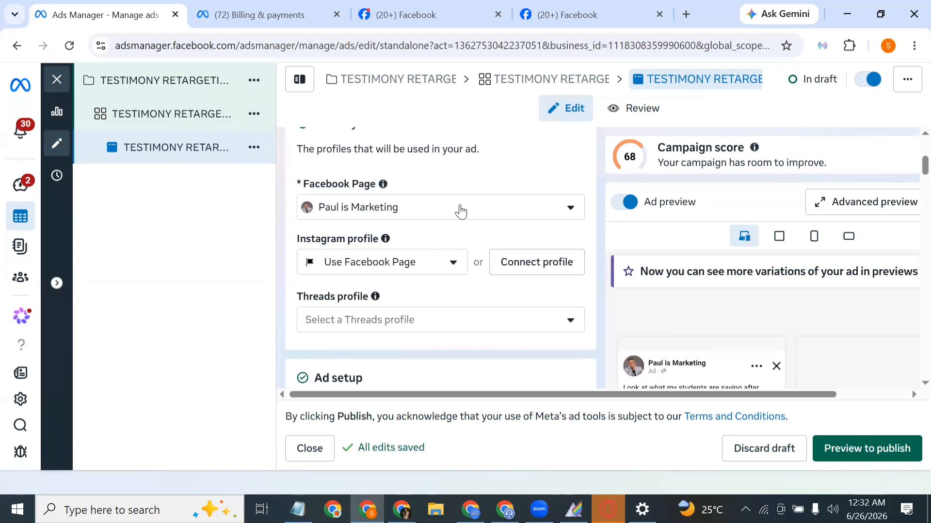
scroll(461, 211, "down", 5)
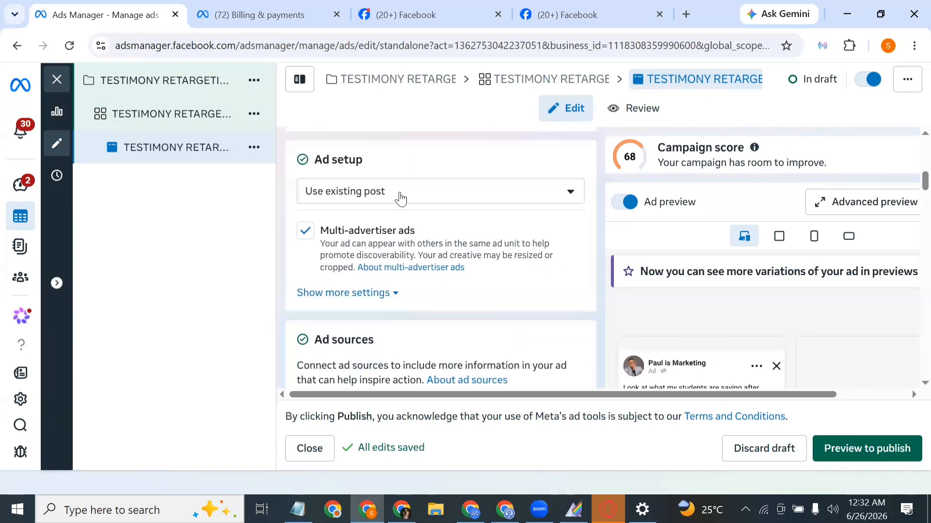
triple_click(336, 159)
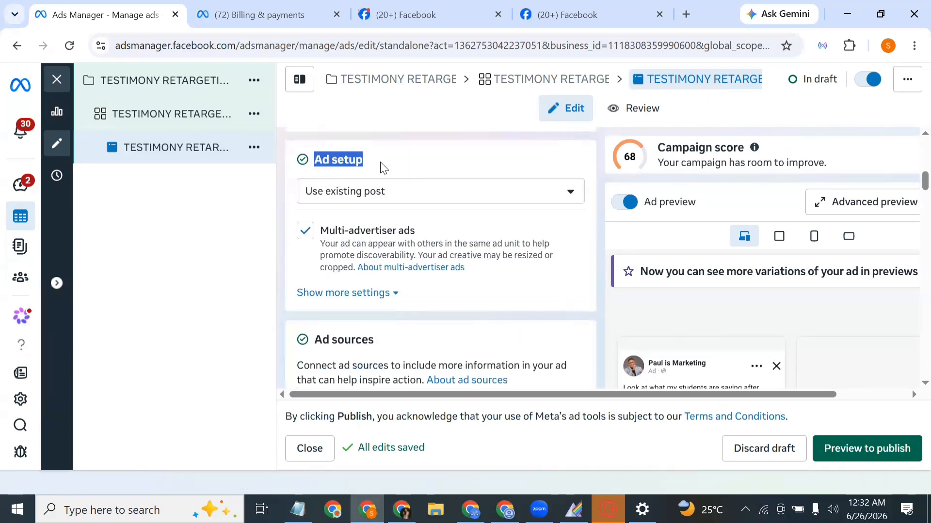
- Switch the ad setup to Create ad to look at the image and video creative options, and return it to Use existing post
left_click(447, 187)
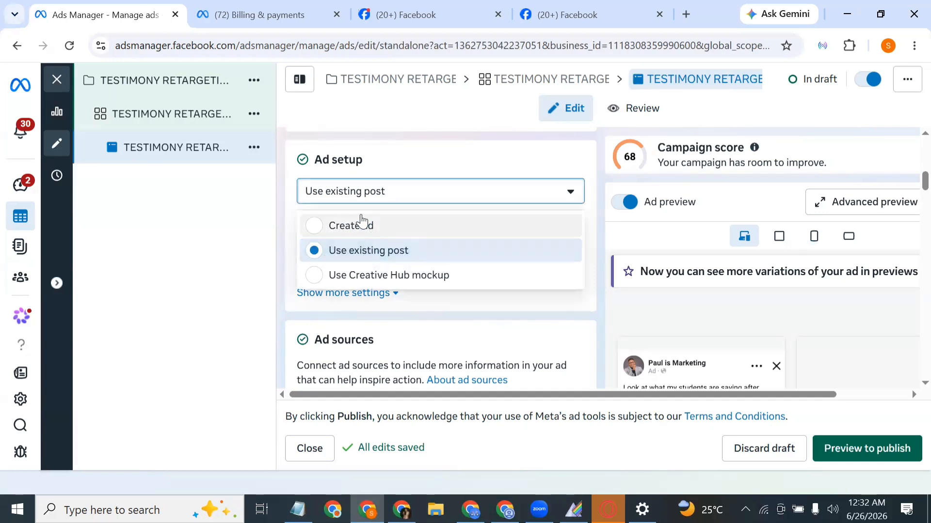
left_click(392, 234)
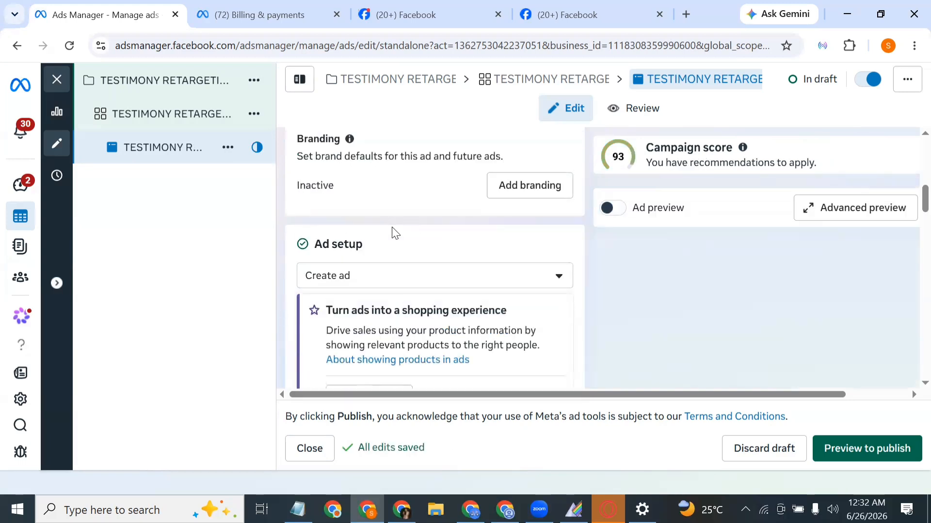
scroll(393, 234, "down", 10)
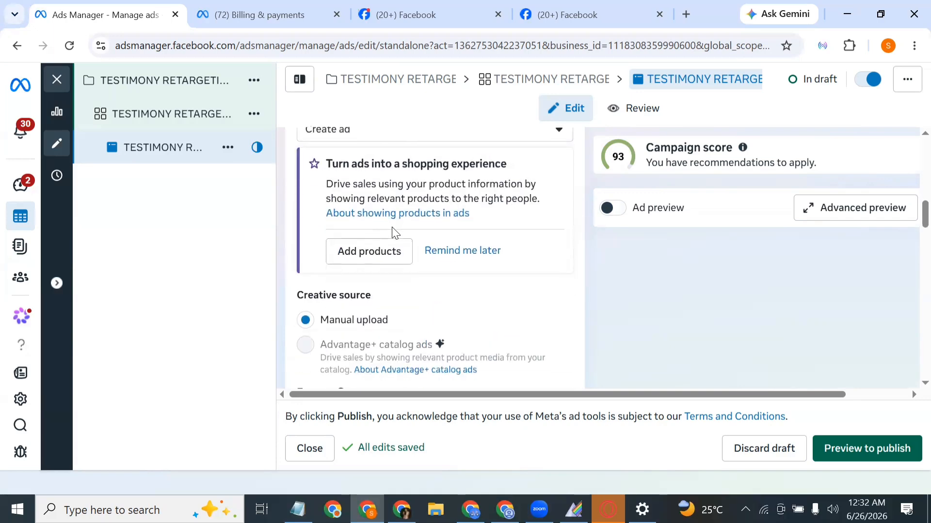
scroll(392, 232, "down", 5)
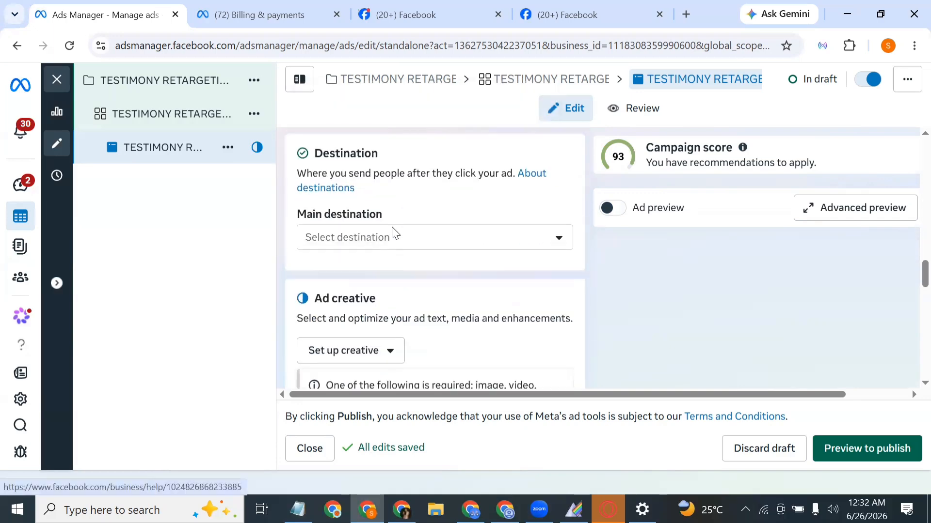
scroll(401, 223, "down", 3)
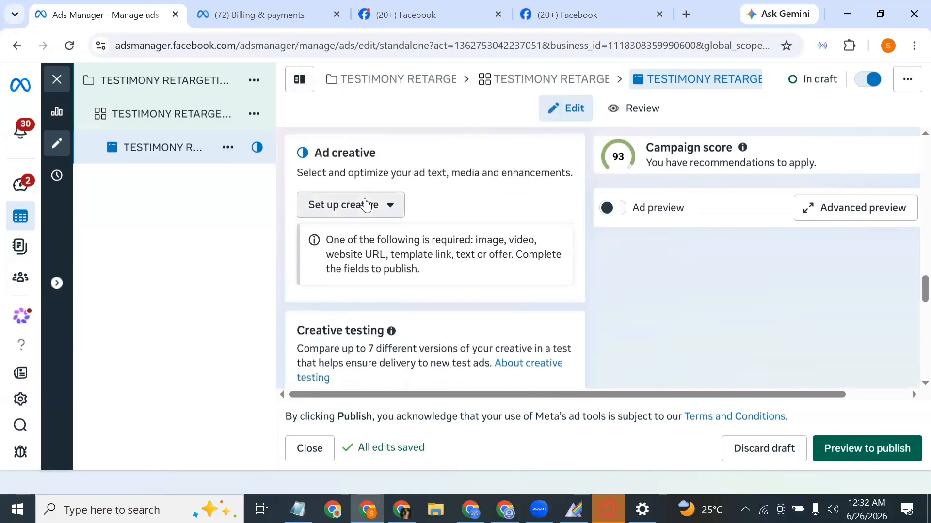
left_click(365, 204)
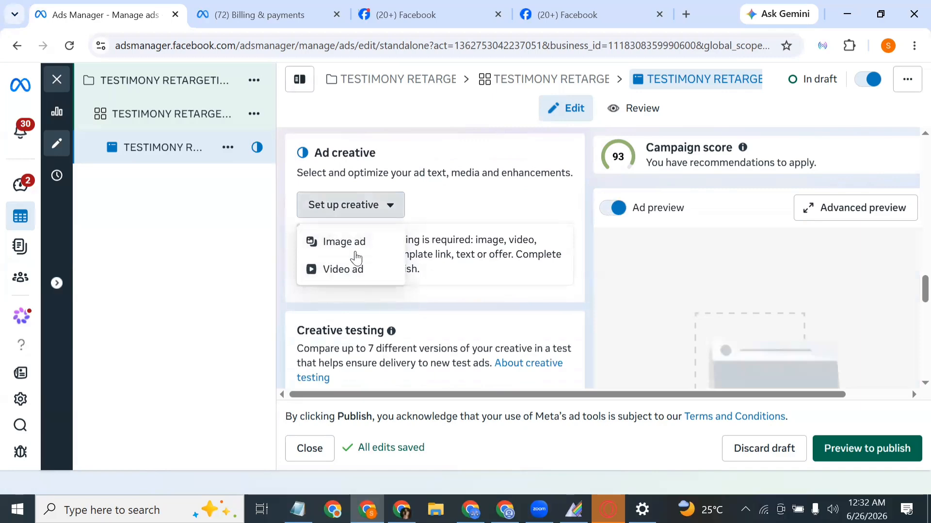
scroll(415, 232, "down", 2)
scroll(415, 233, "up", 6)
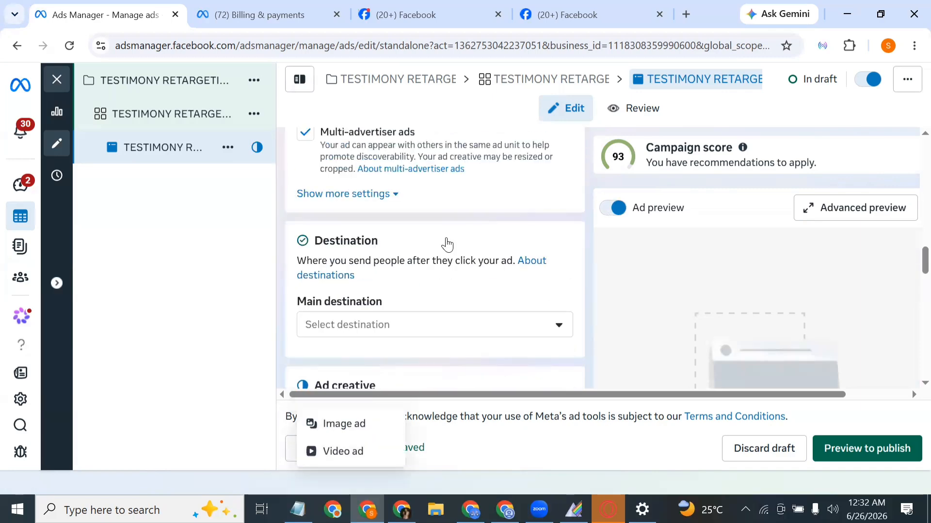
scroll(441, 238, "up", 10)
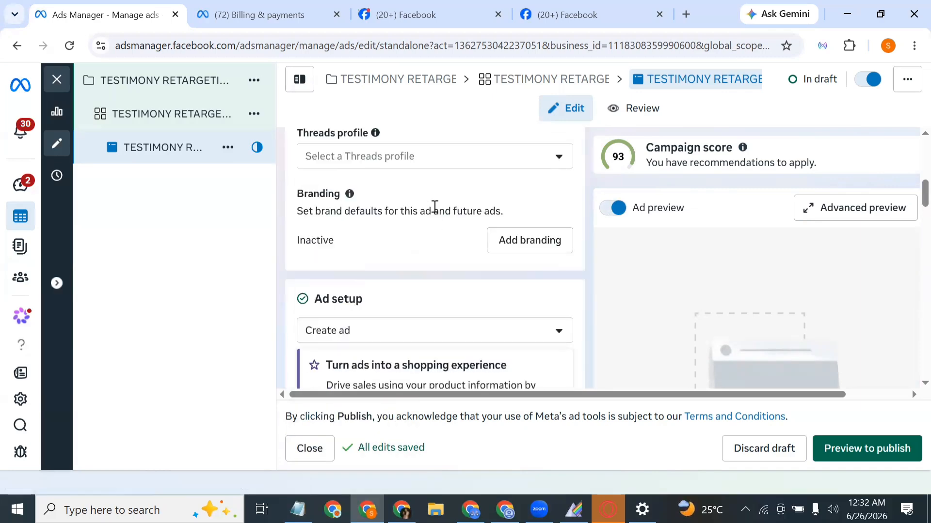
scroll(432, 235, "down", 1)
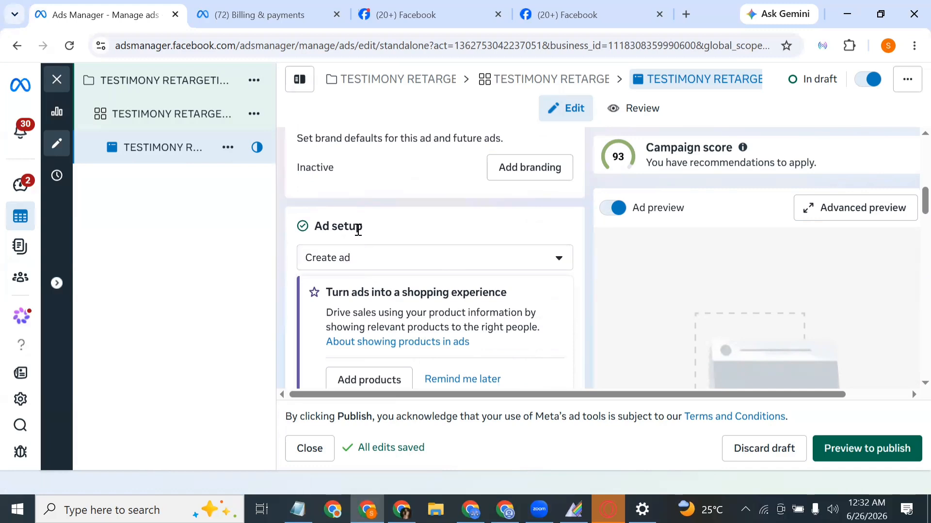
left_click(388, 264)
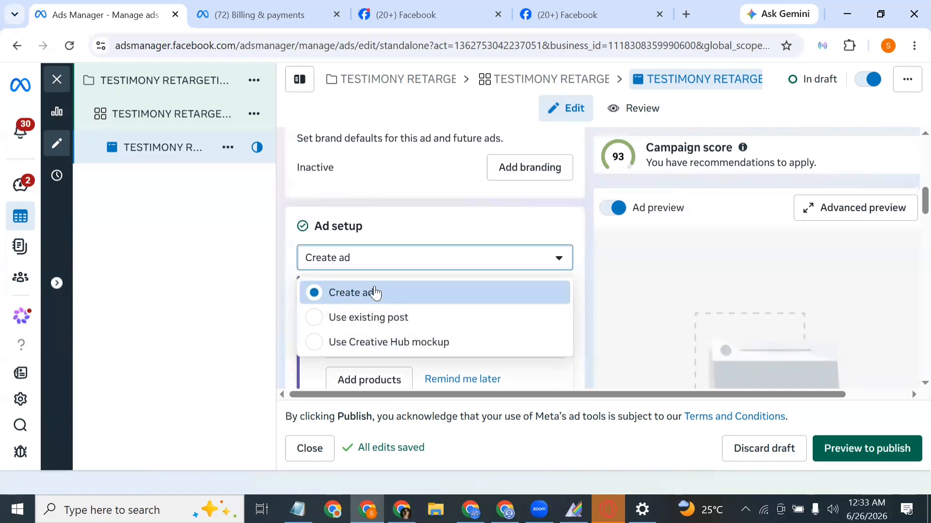
left_click(351, 320)
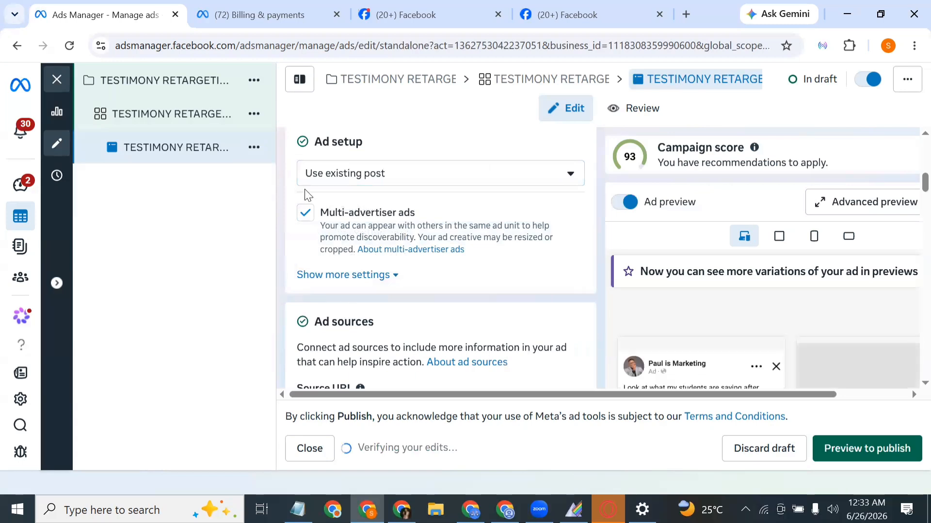
scroll(393, 183, "down", 4)
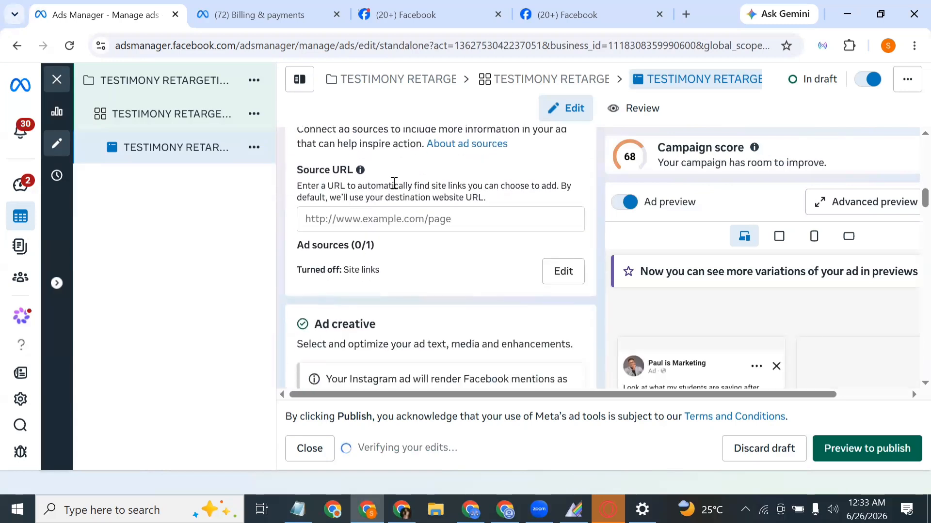
left_click(377, 219)
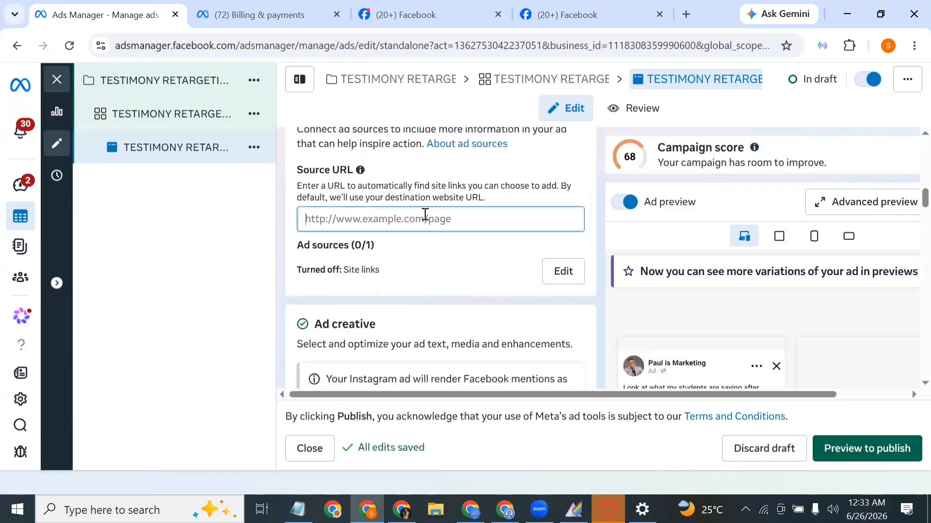
right_click(410, 222)
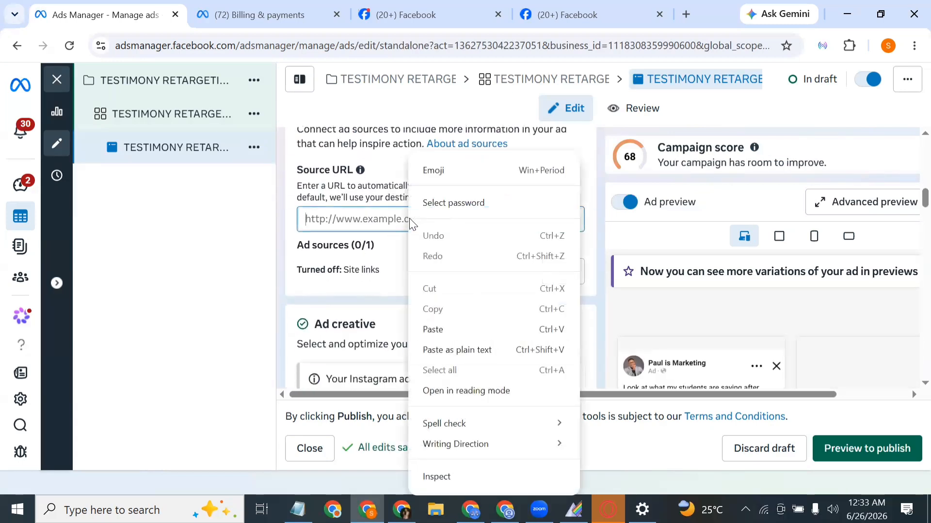
left_click(442, 326)
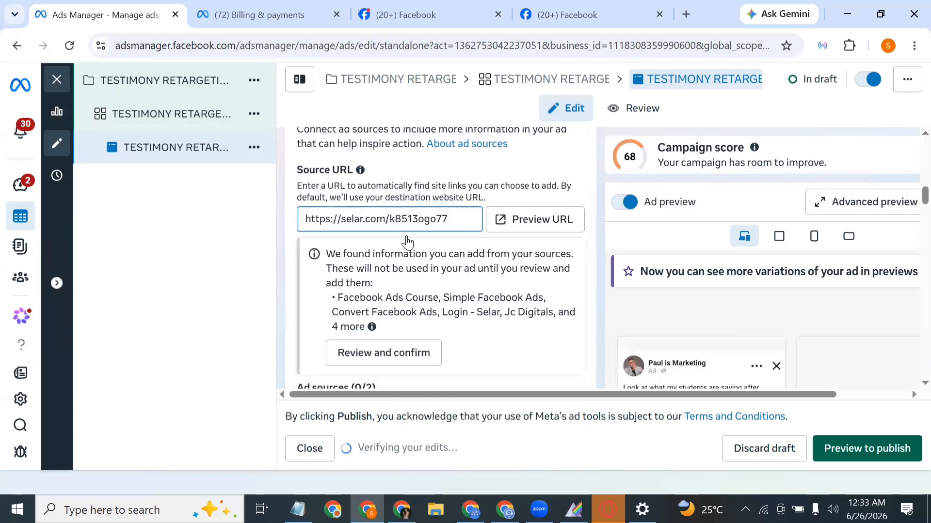
- Change the ad's Facebook post to the Jun 26, 2026 album post about making 330,750 naira from 71 sales
scroll(418, 214, "down", 6)
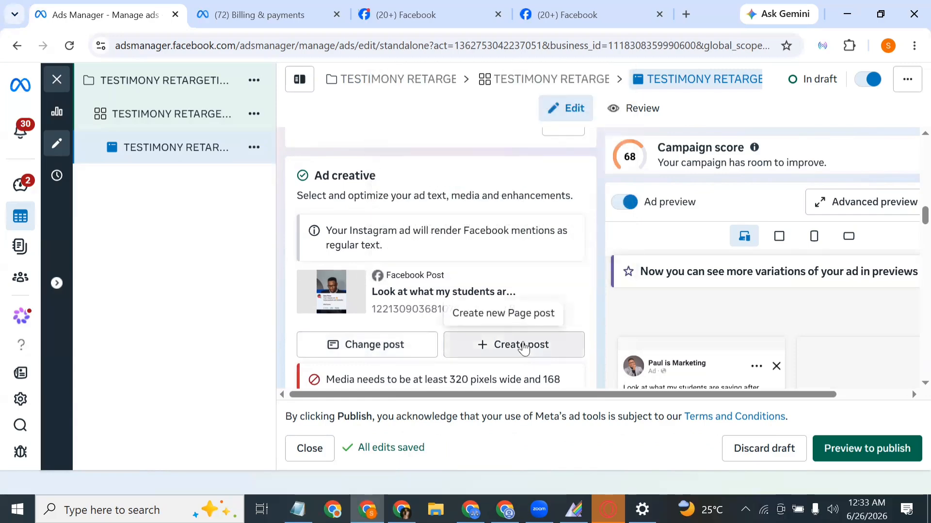
left_click(382, 347)
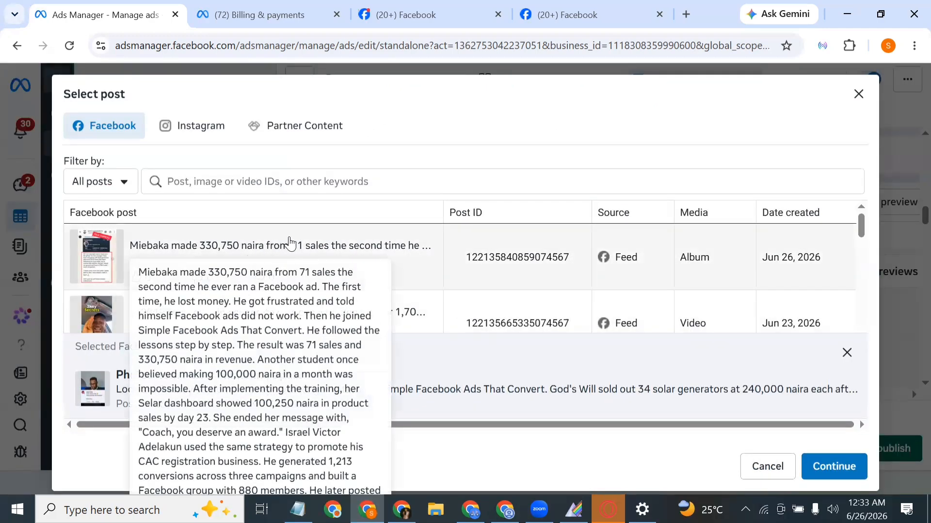
scroll(373, 289, "down", 1)
scroll(374, 290, "down", 1)
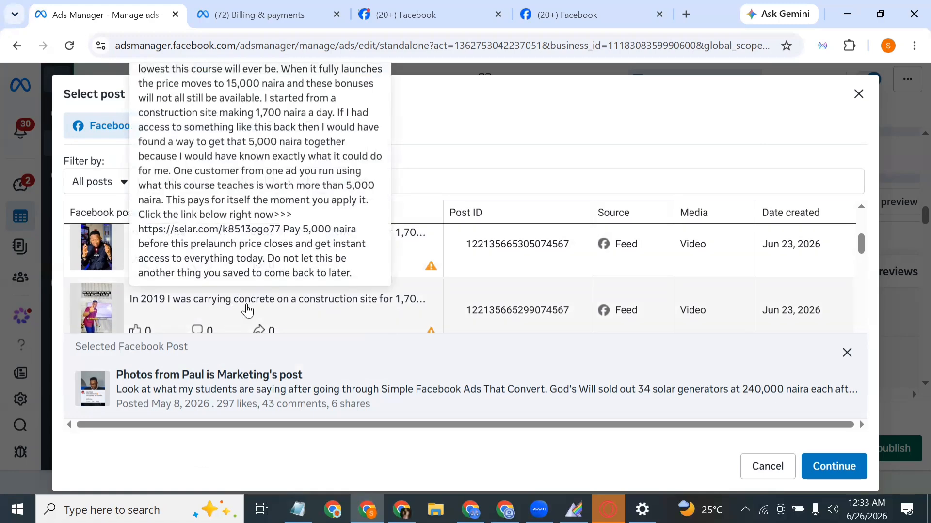
scroll(311, 308, "down", 2)
scroll(308, 308, "up", 5)
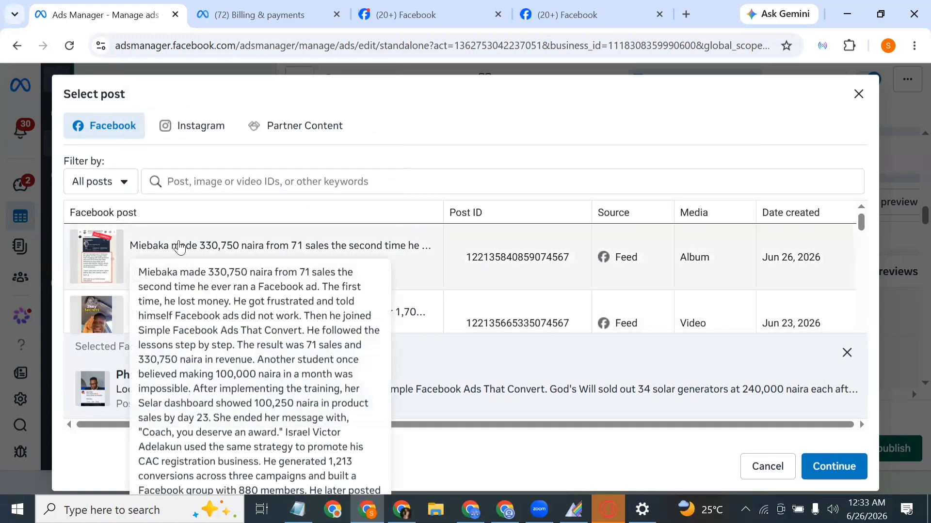
left_click(195, 245)
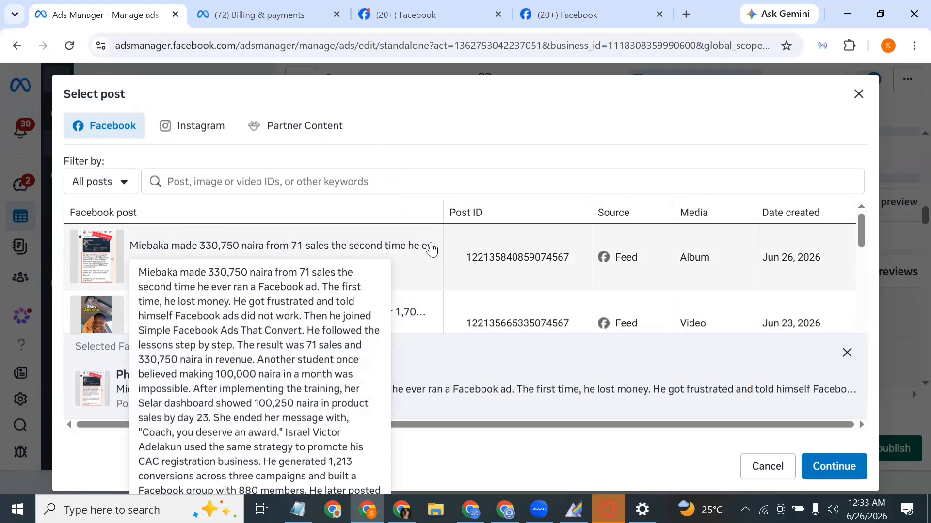
left_click(828, 465)
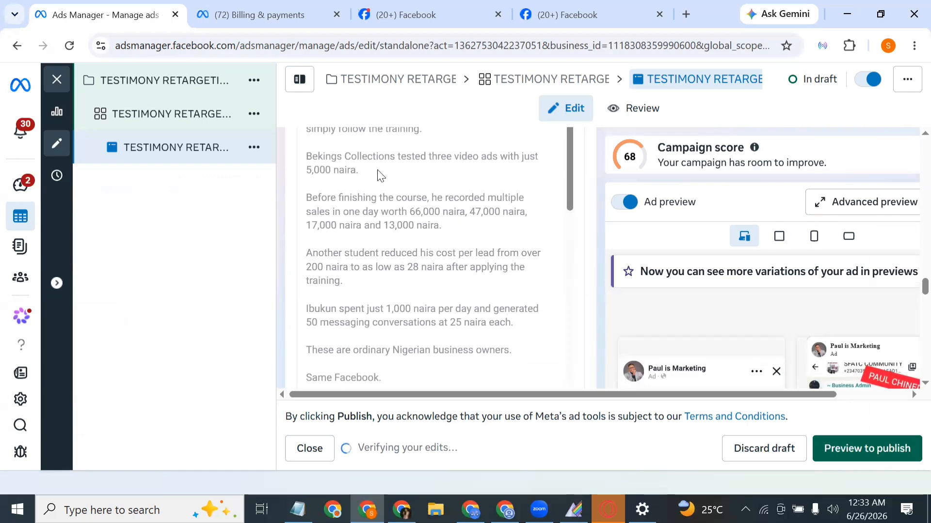
- Check the ad preview and the course link at the end of the primary text
scroll(689, 319, "down", 5)
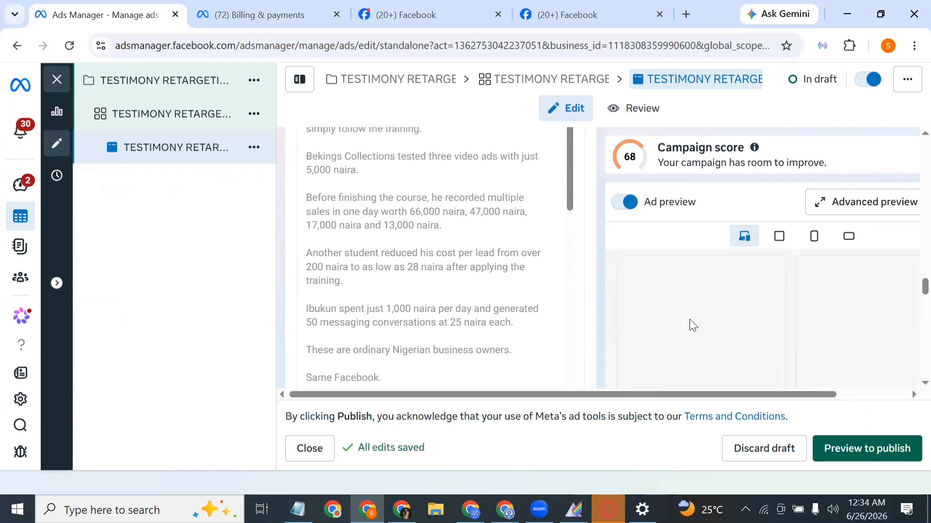
scroll(690, 319, "up", 3)
scroll(689, 319, "down", 1)
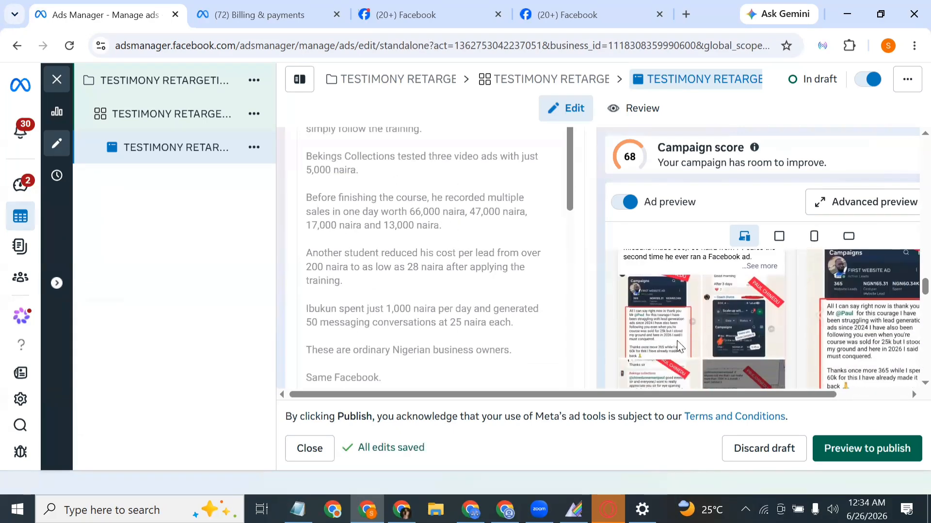
scroll(674, 296, "up", 2)
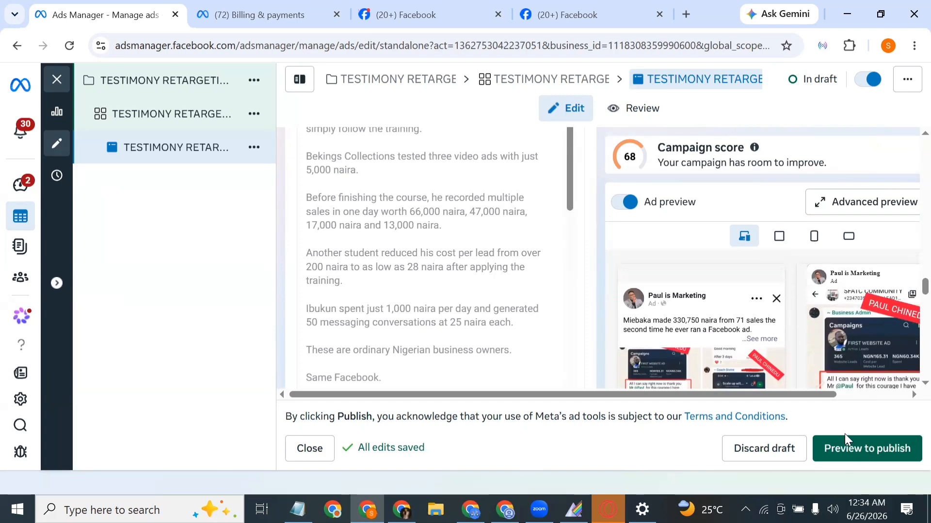
scroll(542, 253, "down", 10)
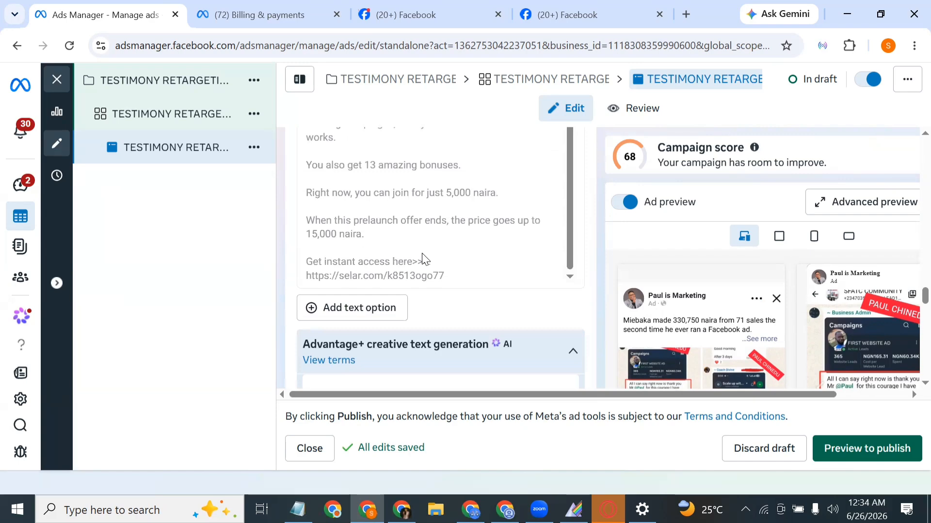
triple_click(419, 268)
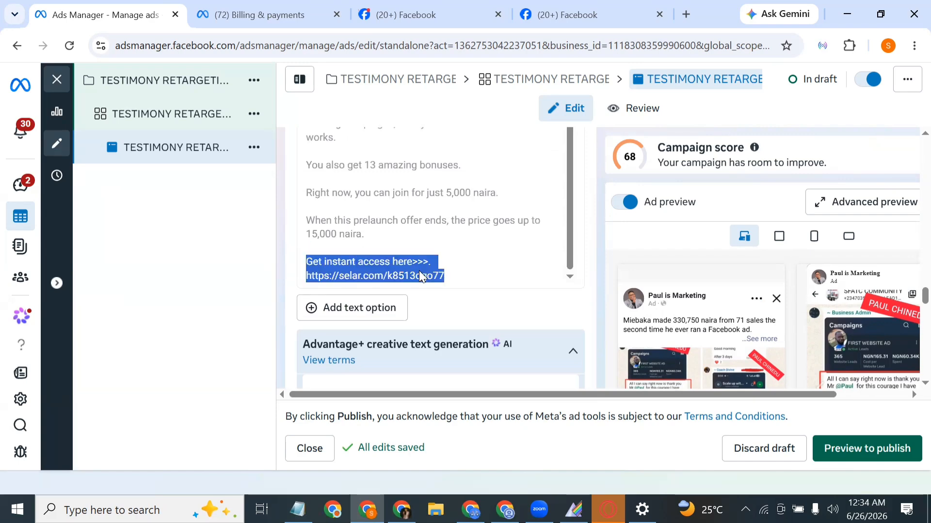
double_click(418, 270)
scroll(449, 261, "down", 2)
scroll(449, 256, "down", 2)
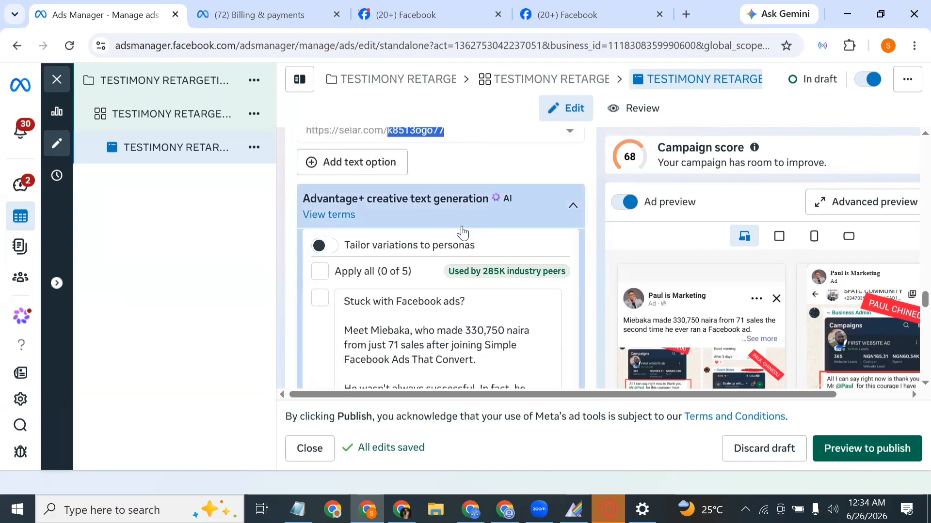
left_click(581, 213)
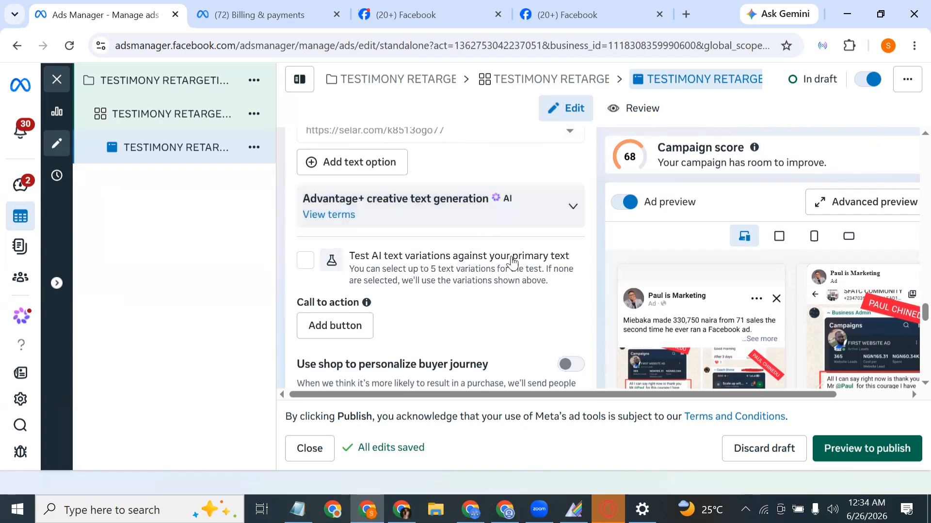
scroll(509, 257, "down", 2)
left_click(329, 255)
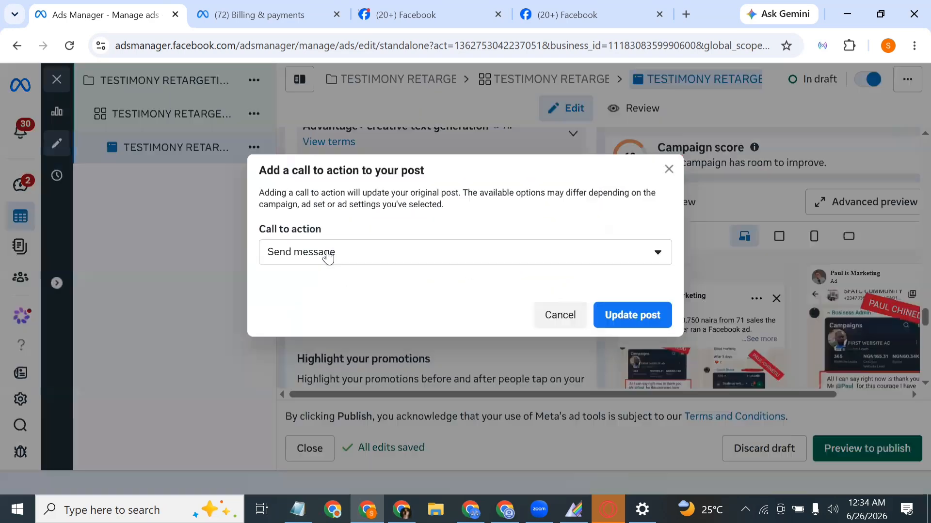
left_click(424, 253)
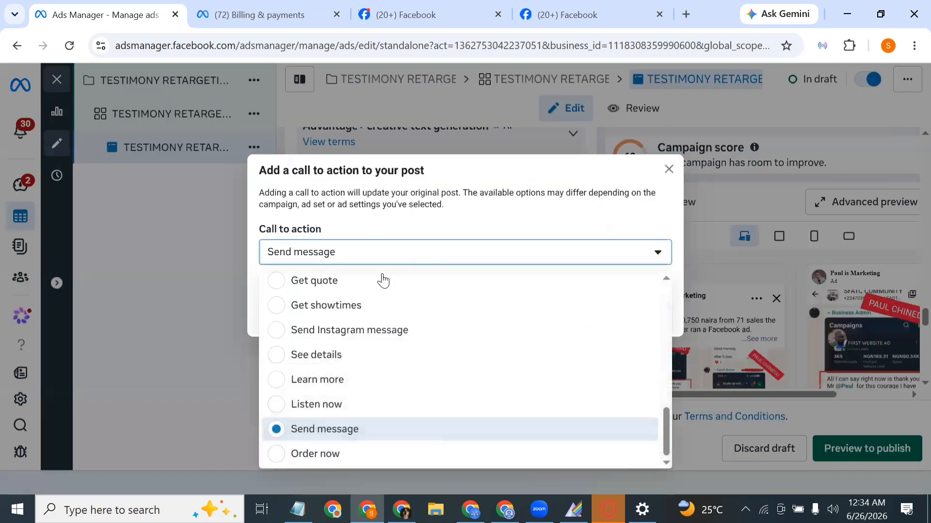
left_click(378, 385)
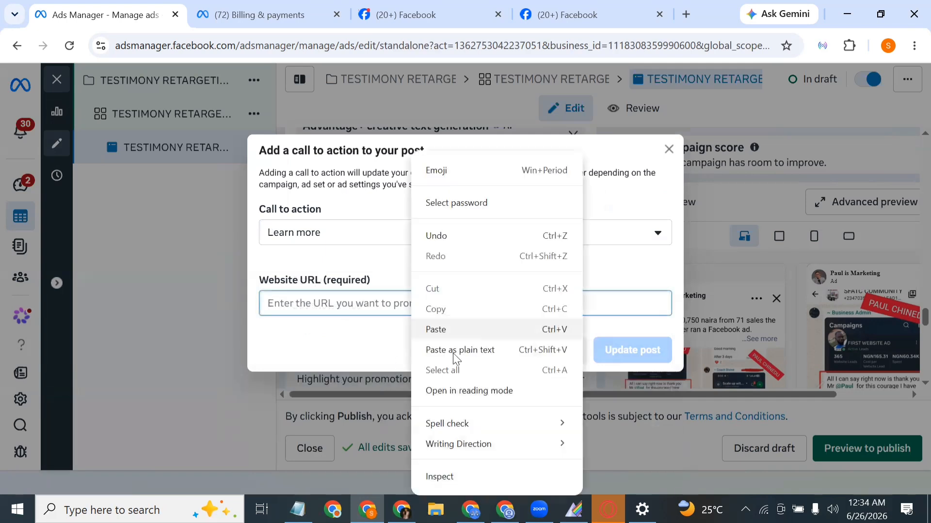
left_click(463, 332)
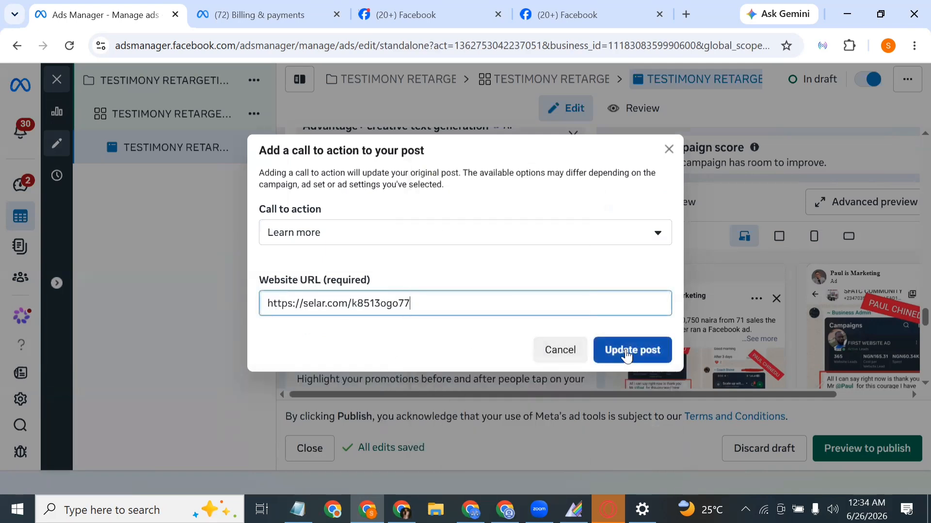
left_click(638, 357)
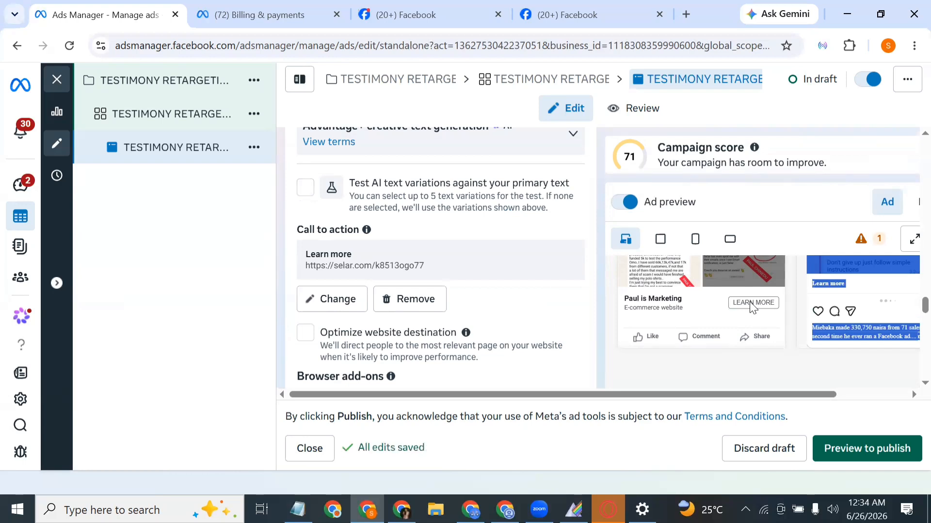
- Check the Learn more button in the ad preview and remove the call to action from the post
scroll(749, 307, "up", 1)
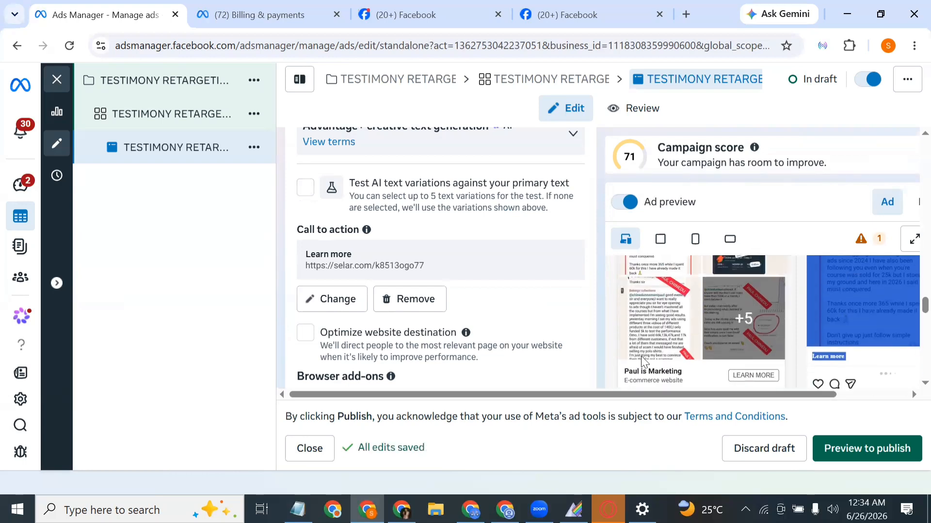
left_click(406, 300)
left_click(658, 265)
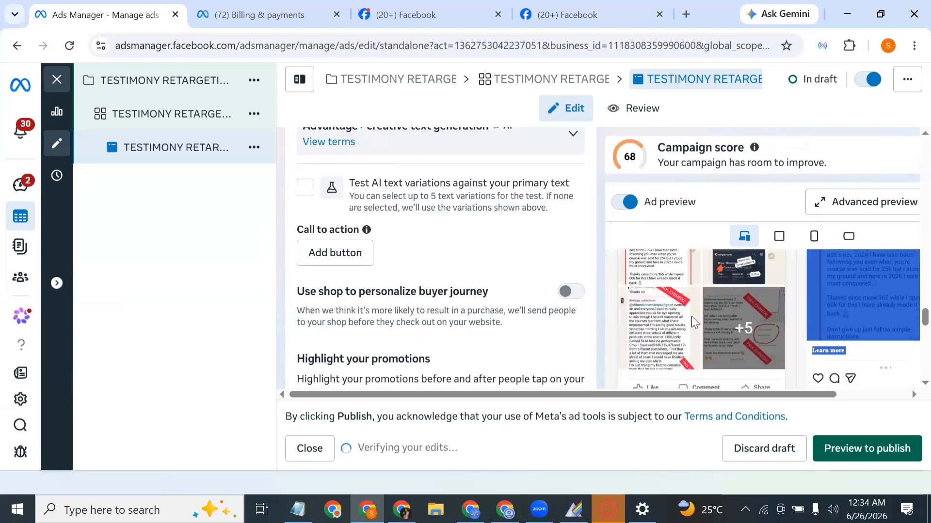
- Switch to Facebook, open the Paul is Marketing Page and dismiss its new Page welcome message
left_click(566, 9)
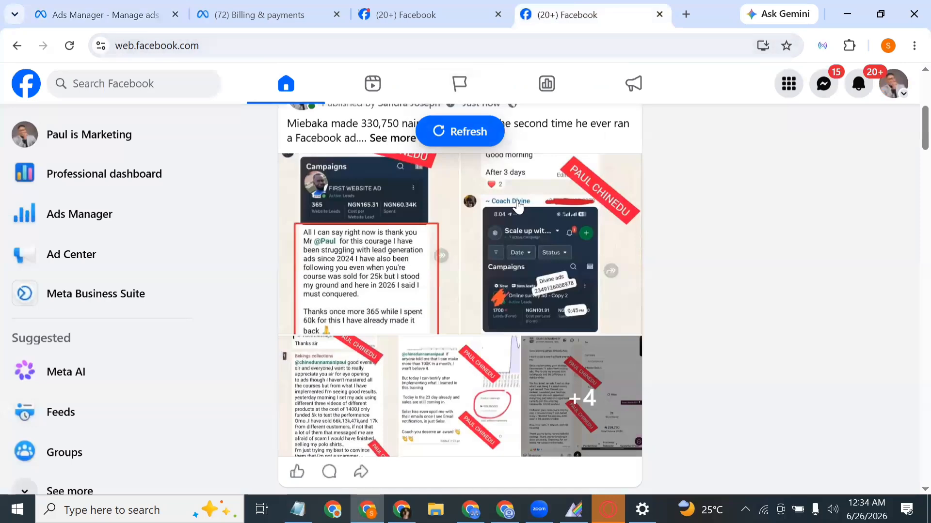
scroll(515, 206, "down", 3)
scroll(516, 207, "down", 4)
scroll(515, 206, "up", 4)
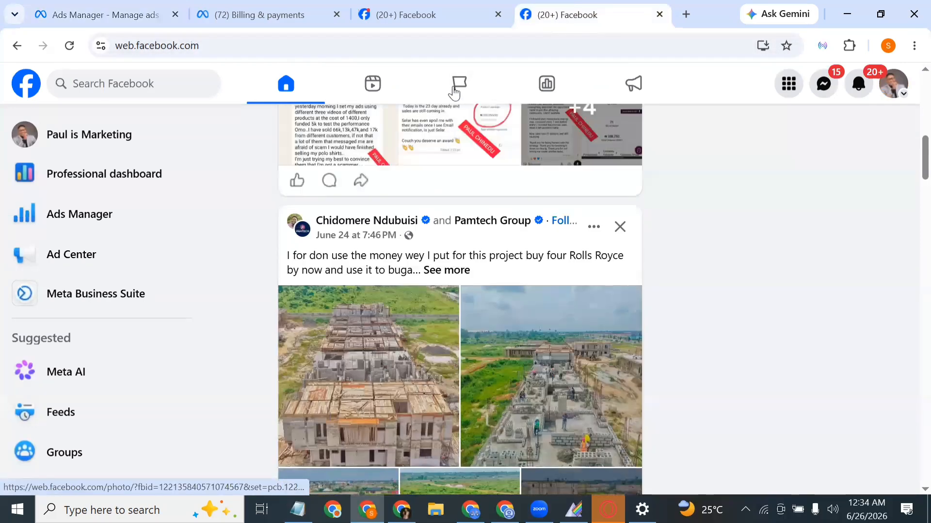
left_click(439, 35)
left_click(444, 9)
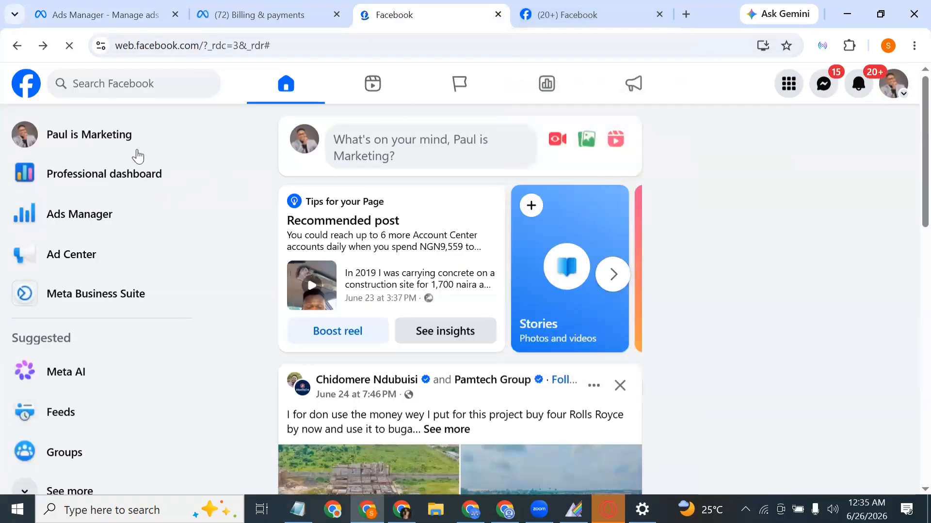
scroll(382, 310, "down", 3)
scroll(382, 310, "up", 3)
left_click(144, 150)
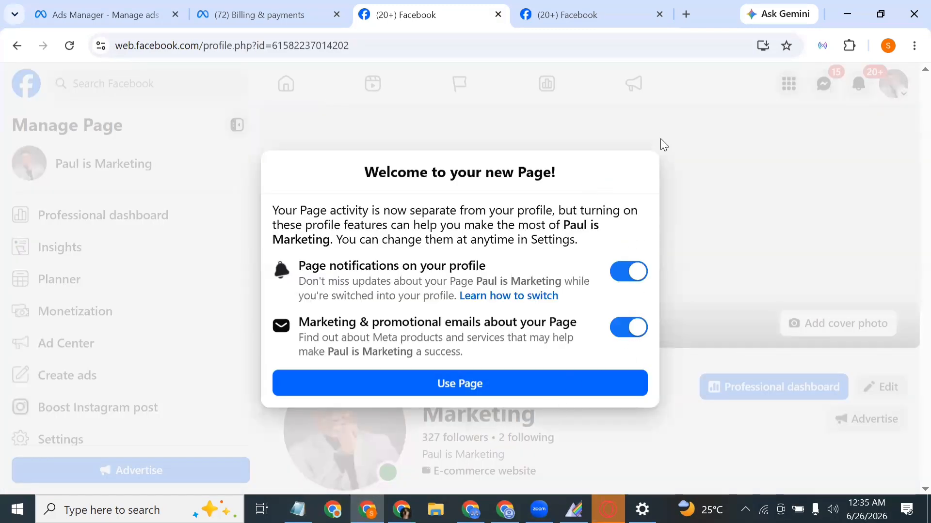
left_click(568, 385)
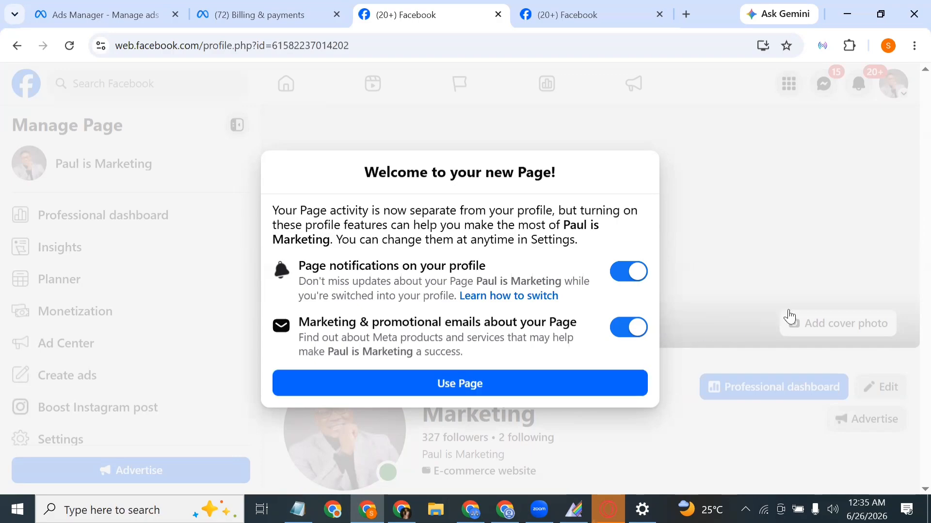
- Look through the Page's earlier testimonial posts to find the May 8 post about Simple Facebook Ads That Convert
scroll(612, 343, "down", 5)
scroll(612, 339, "down", 15)
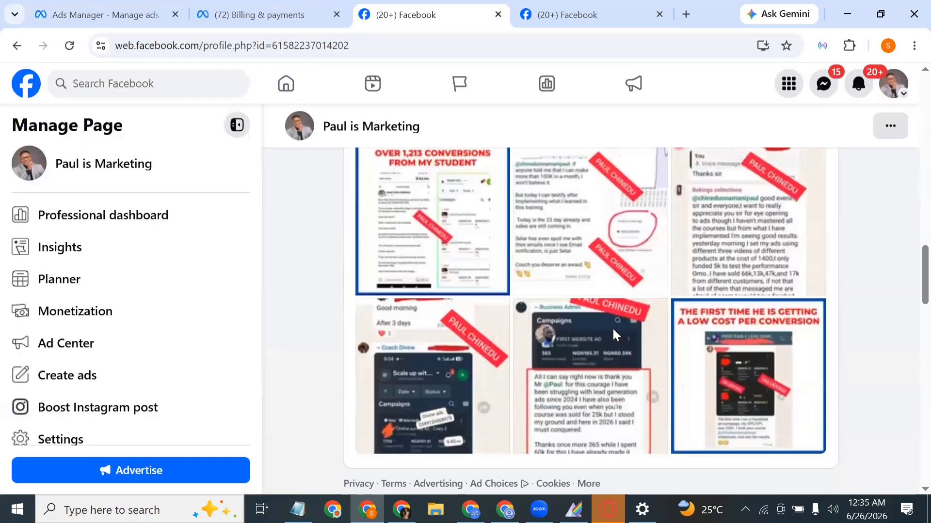
scroll(614, 334, "down", 20)
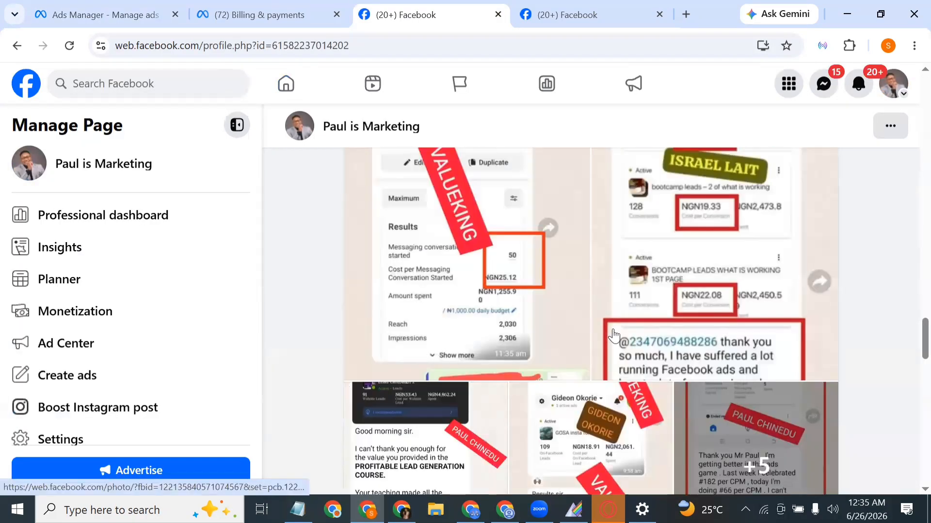
scroll(613, 335, "down", 15)
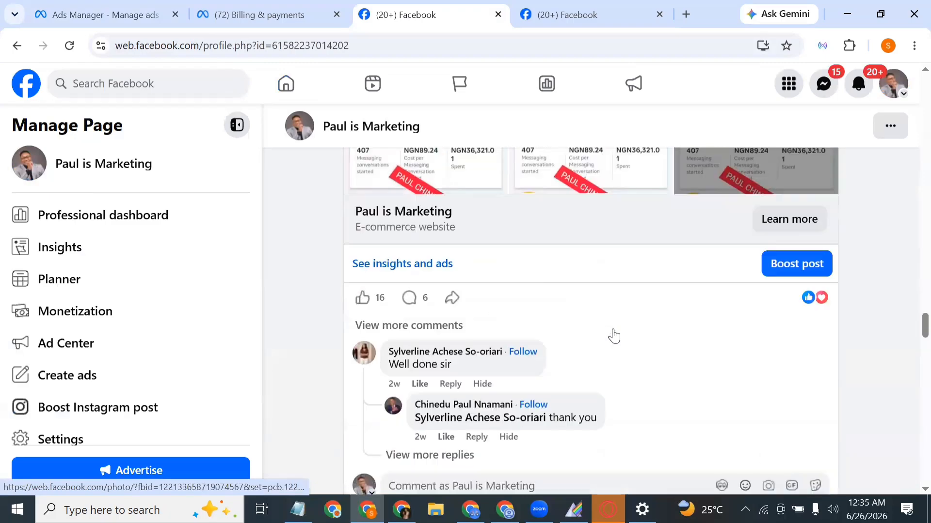
scroll(614, 335, "down", 15)
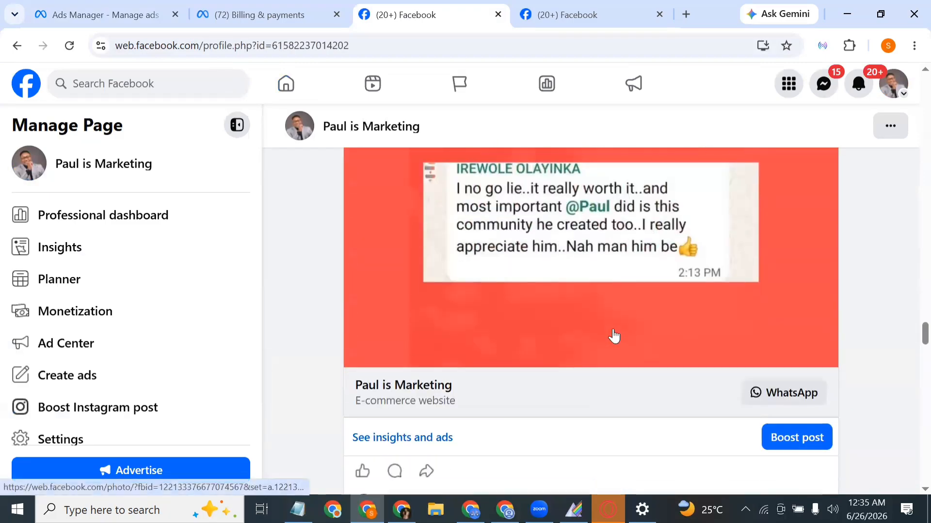
scroll(613, 335, "down", 4)
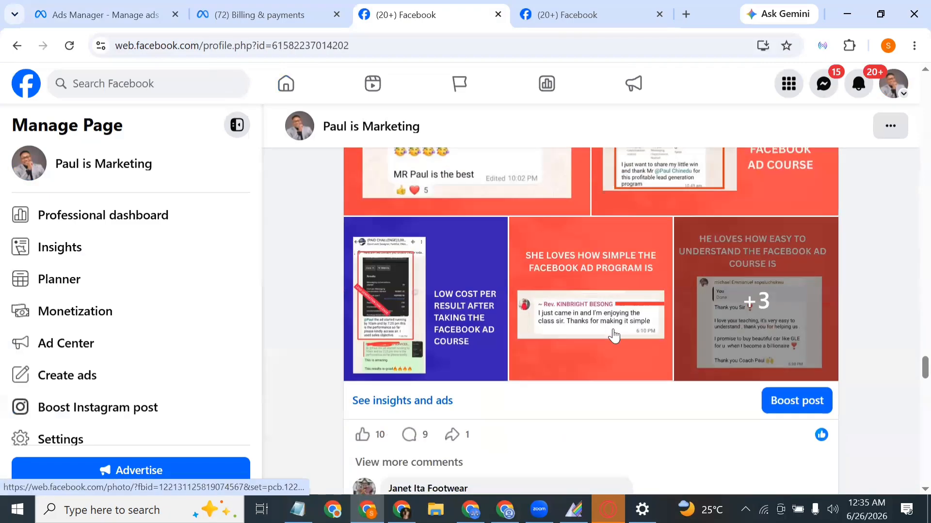
scroll(613, 334, "down", 10)
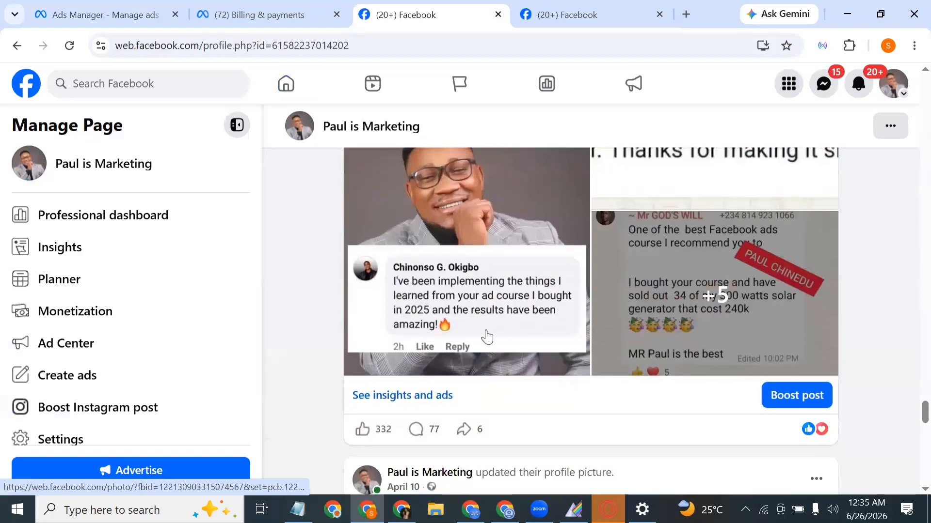
scroll(490, 380, "up", 2)
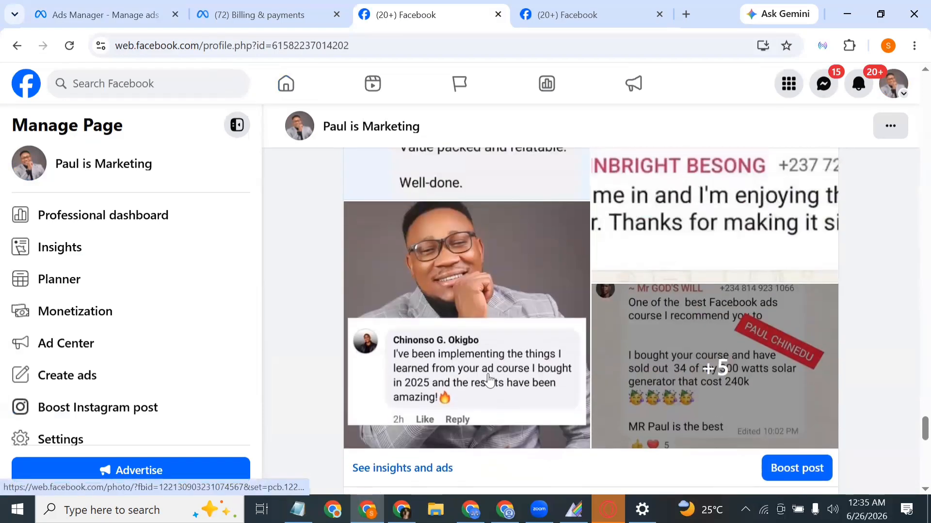
scroll(541, 389, "up", 6)
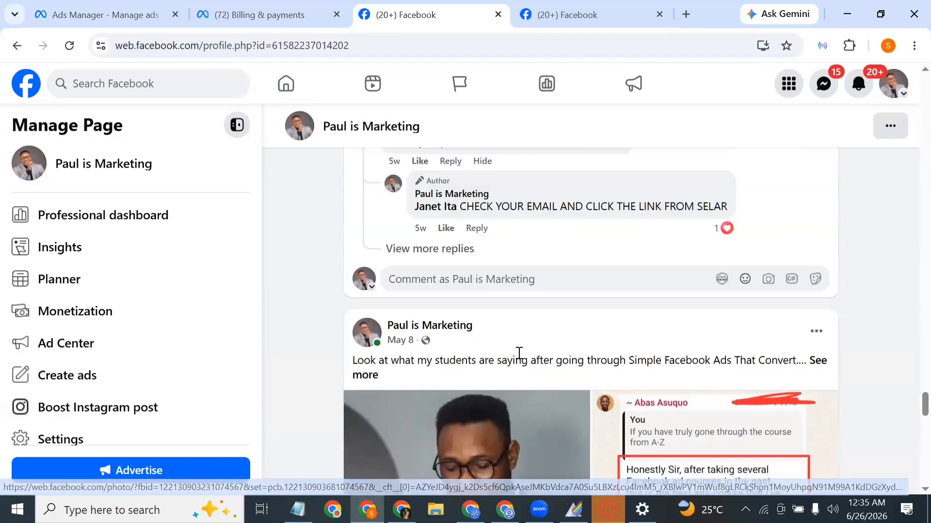
scroll(664, 385, "down", 9)
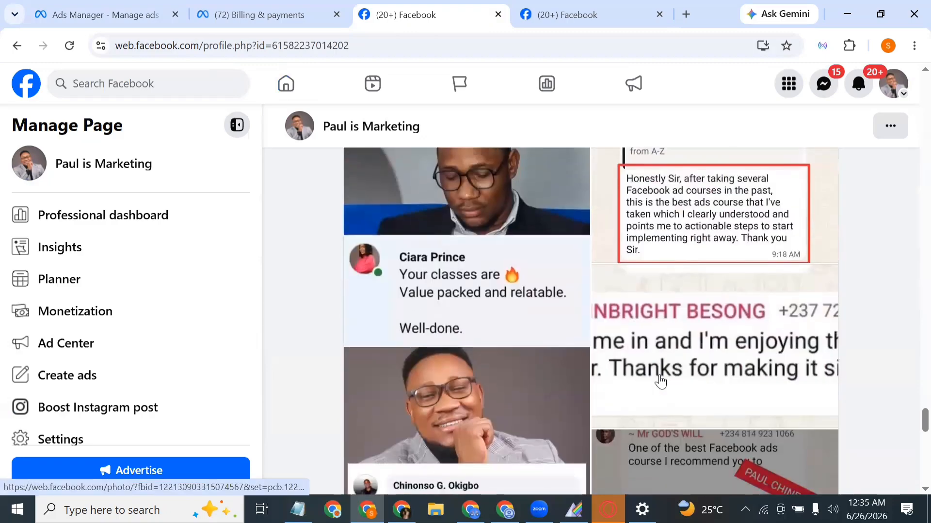
scroll(582, 315, "up", 6)
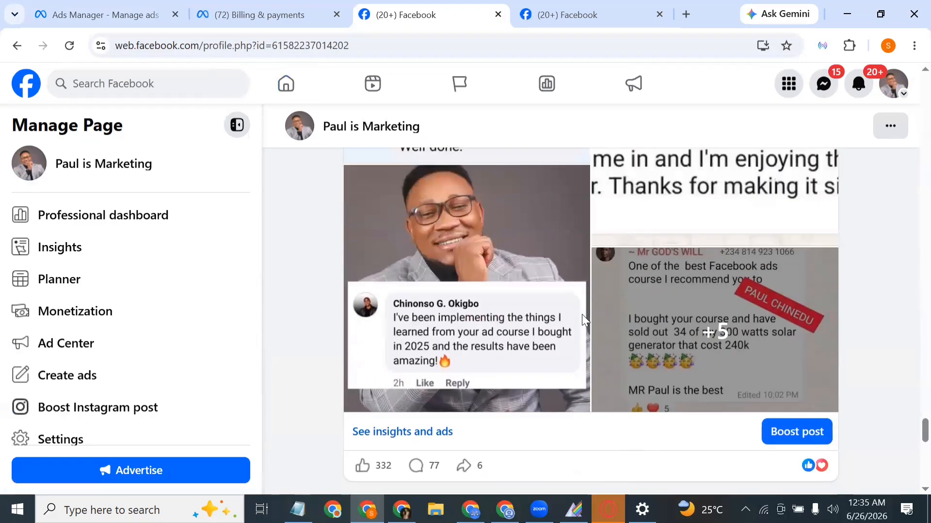
scroll(563, 274, "up", 2)
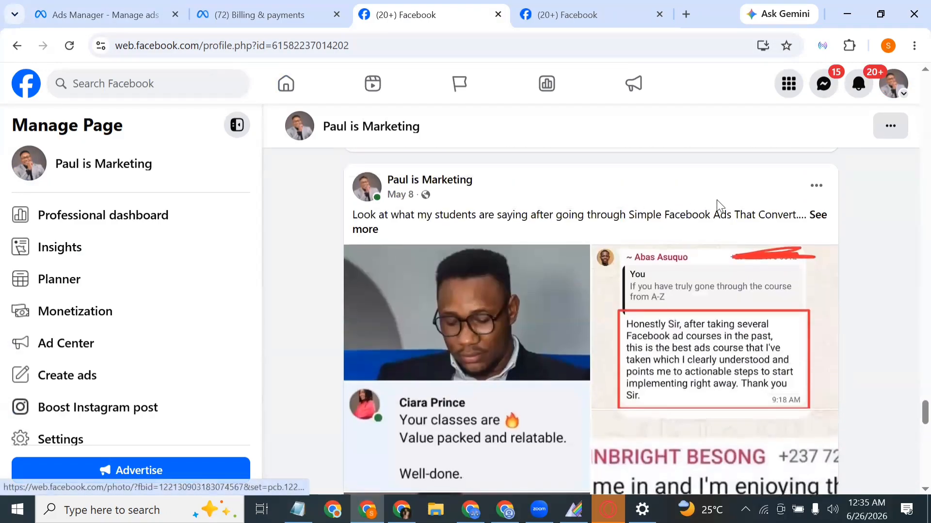
- Expand the May 8 post's full text and check its closing link invitation, testimonial images and engagement
left_click(819, 226)
scroll(675, 265, "down", 12)
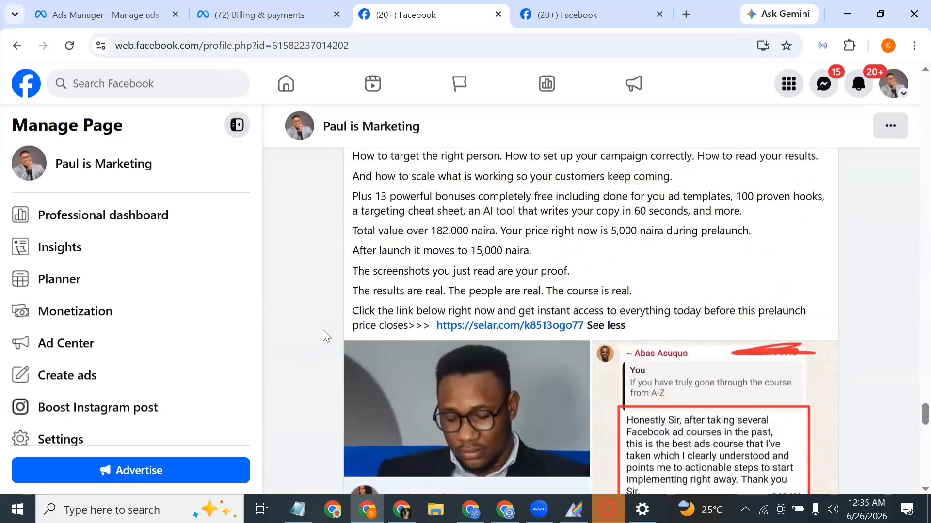
left_click_drag(352, 298, 819, 315)
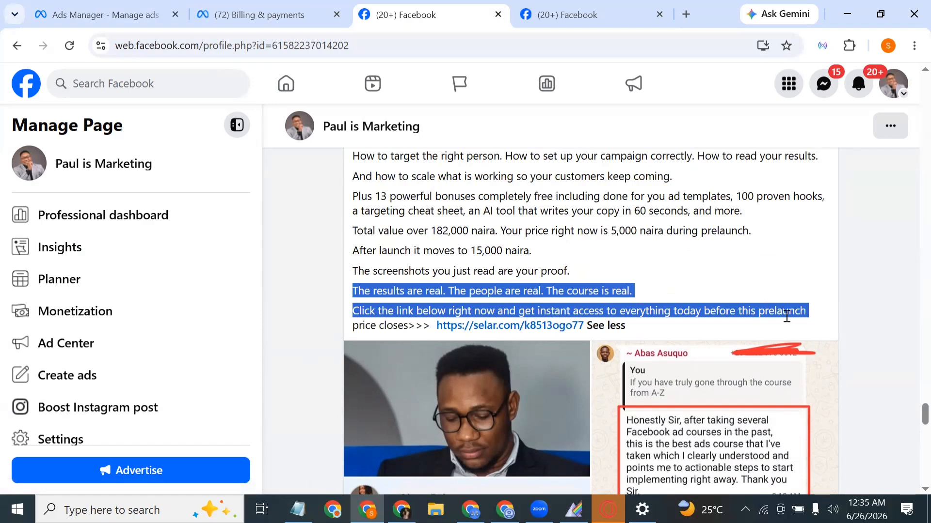
left_click(795, 306)
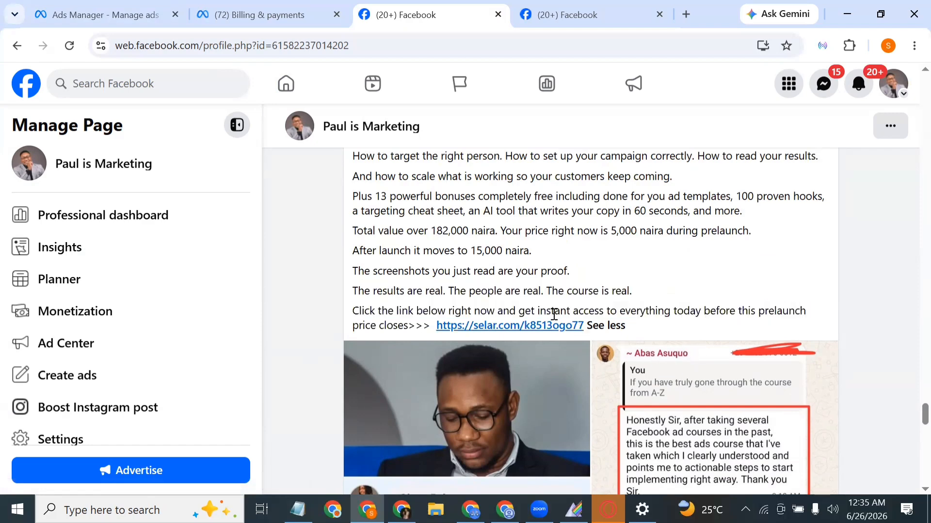
scroll(582, 359, "down", 3)
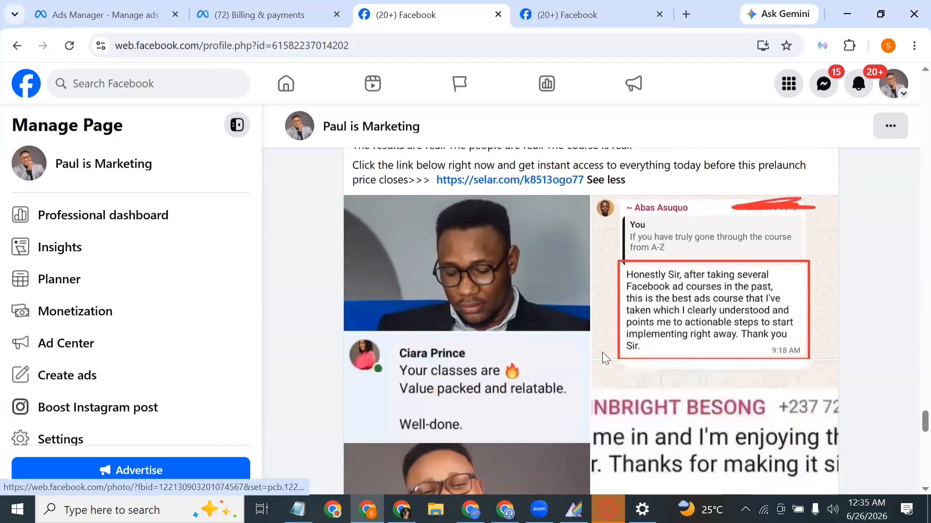
scroll(603, 355, "down", 5)
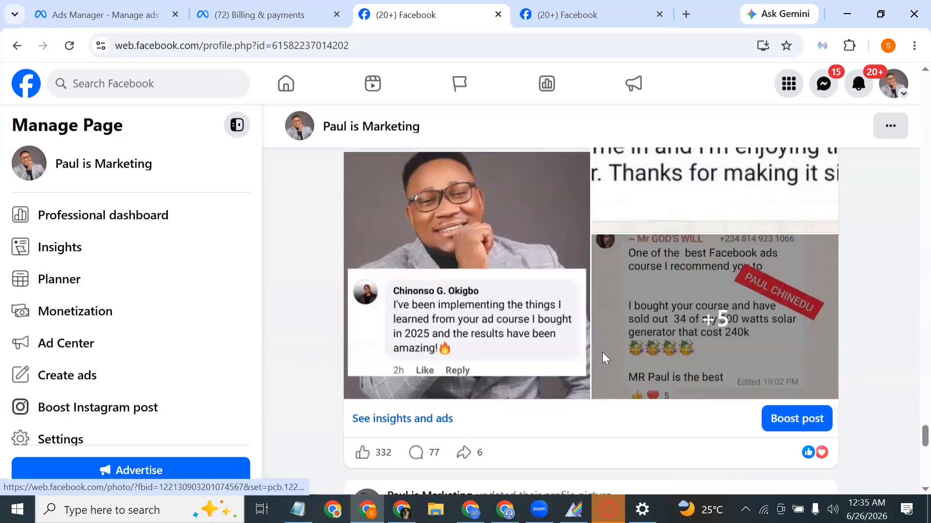
- Return to the ad draft in Ads Manager and review its primary text, creative enhancements and tracking settings
left_click(130, 15)
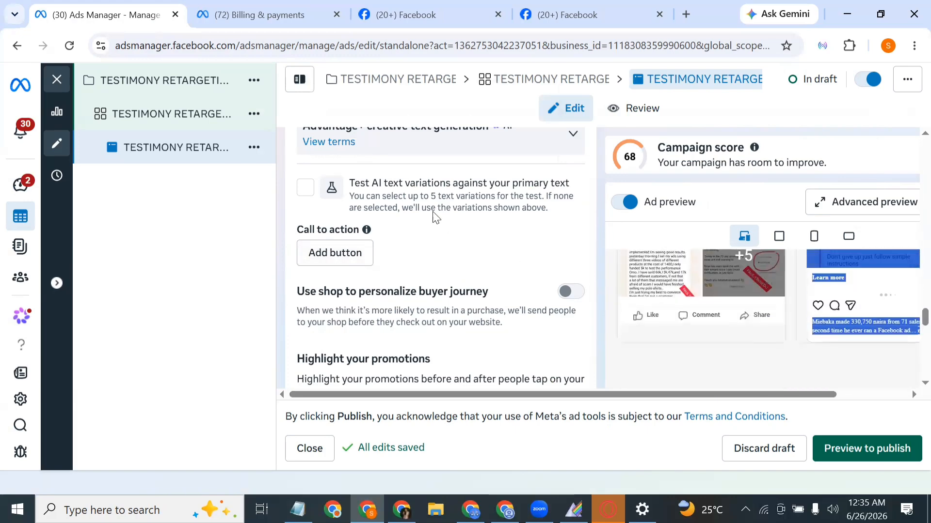
scroll(429, 216, "up", 8)
scroll(385, 293, "down", 4)
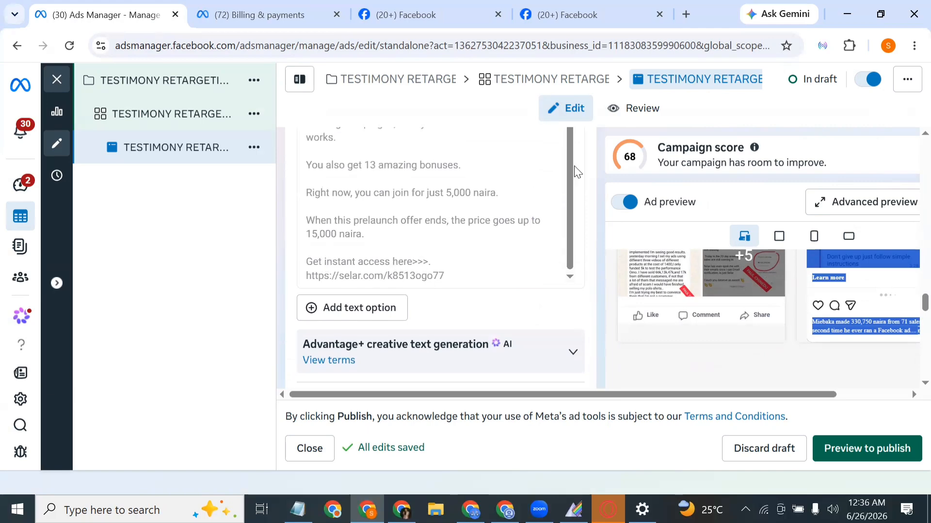
scroll(436, 277, "down", 15)
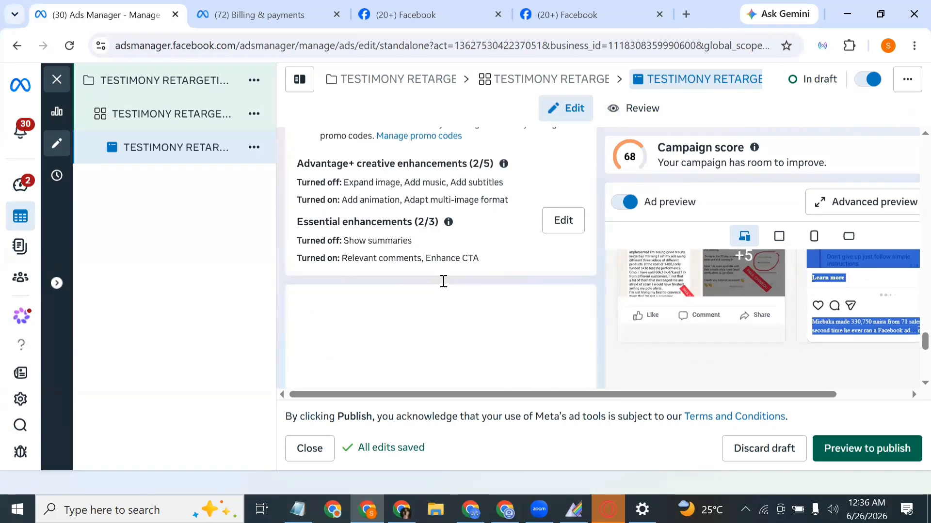
scroll(443, 282, "down", 3)
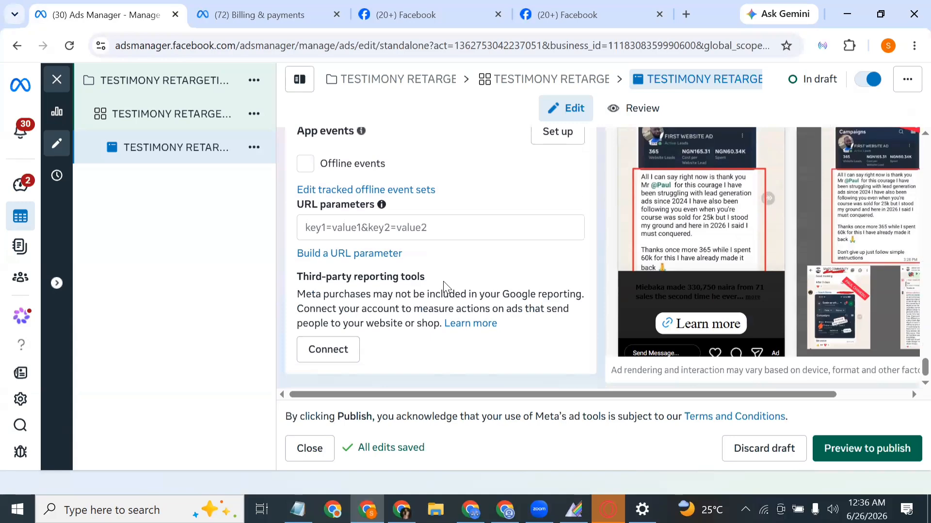
- Open the pre-publish preview of the ad setup to review the post changes and placements
left_click(879, 457)
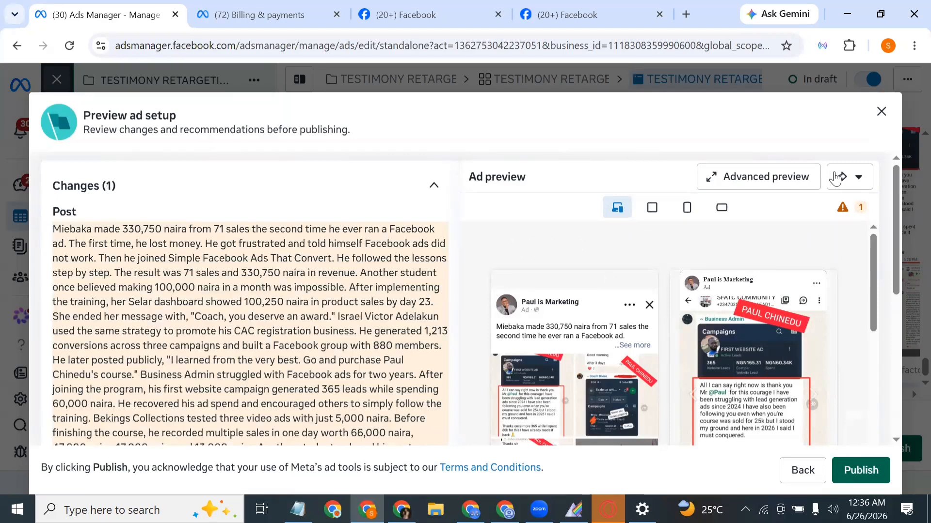
mouse_move(712, 367)
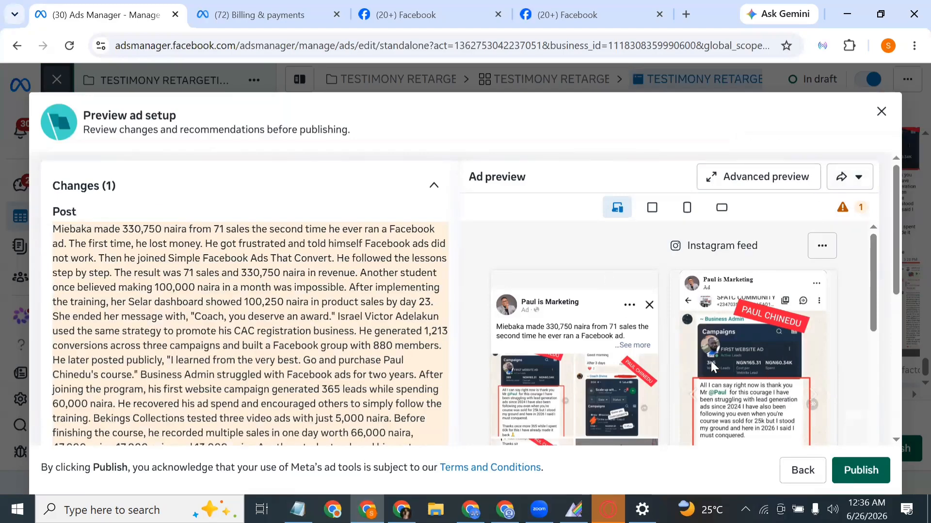